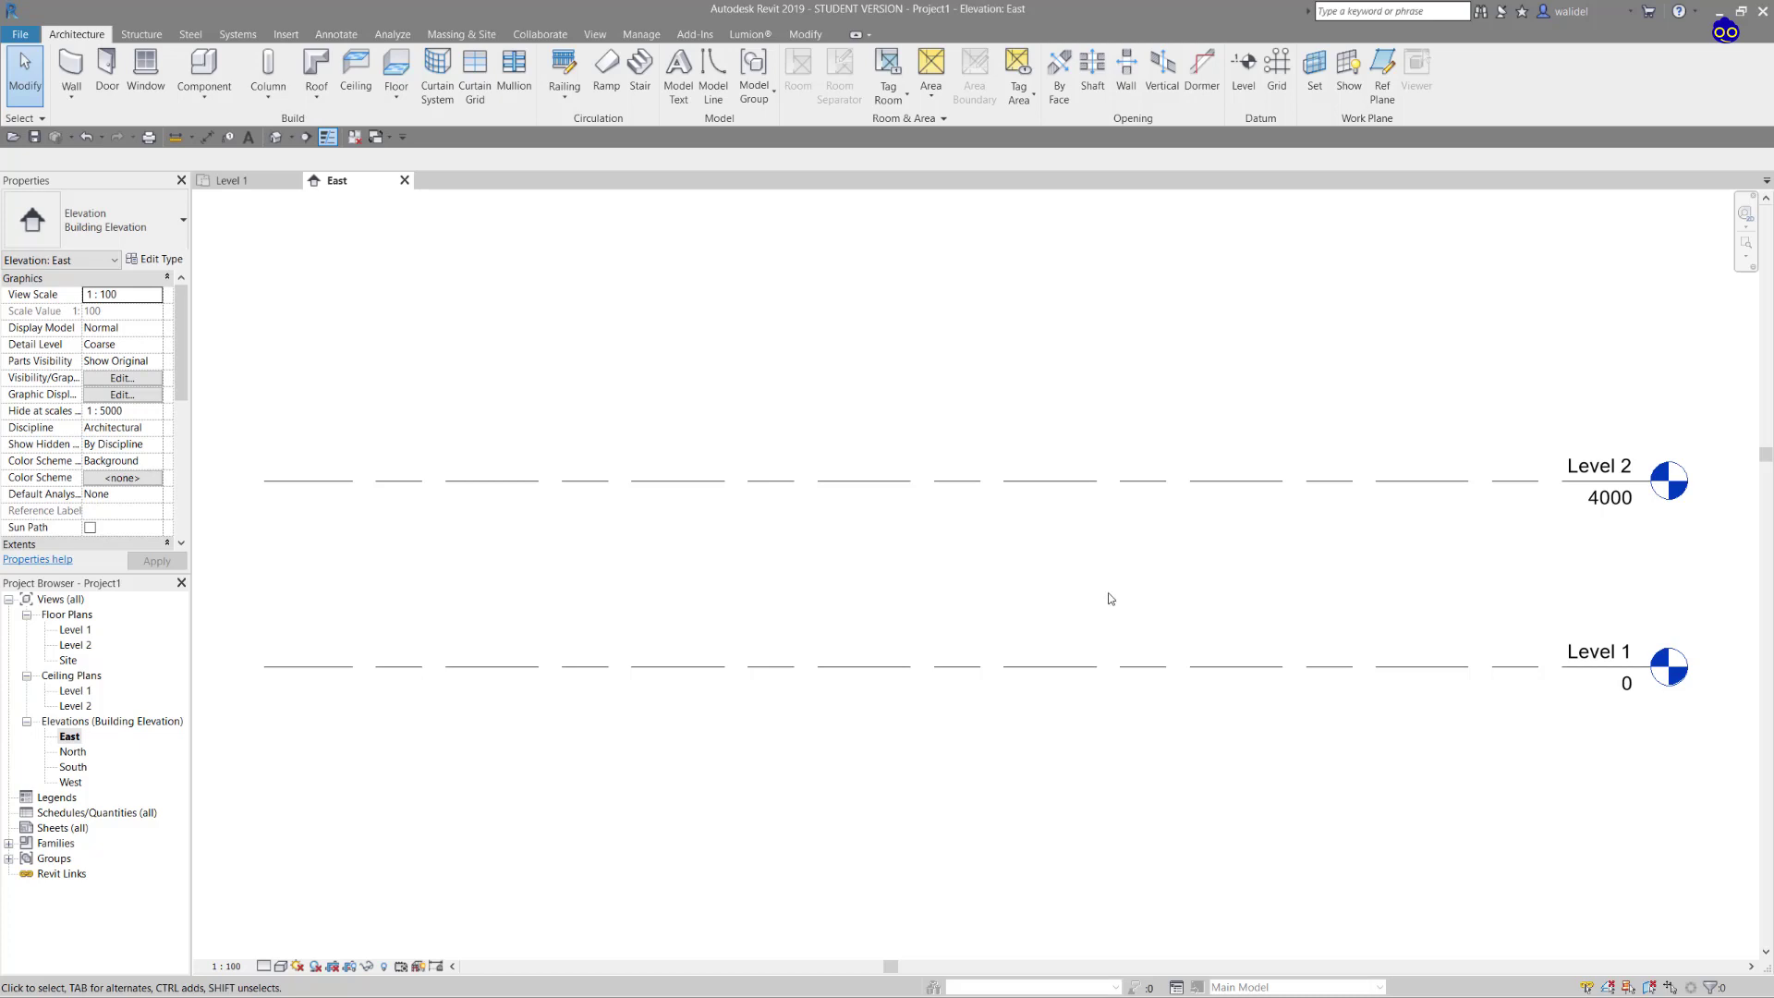
Step: Examine the Level 1 and Level 2 lines of the East elevation both close up and as a whole
scroll(1110, 599, "up", 5)
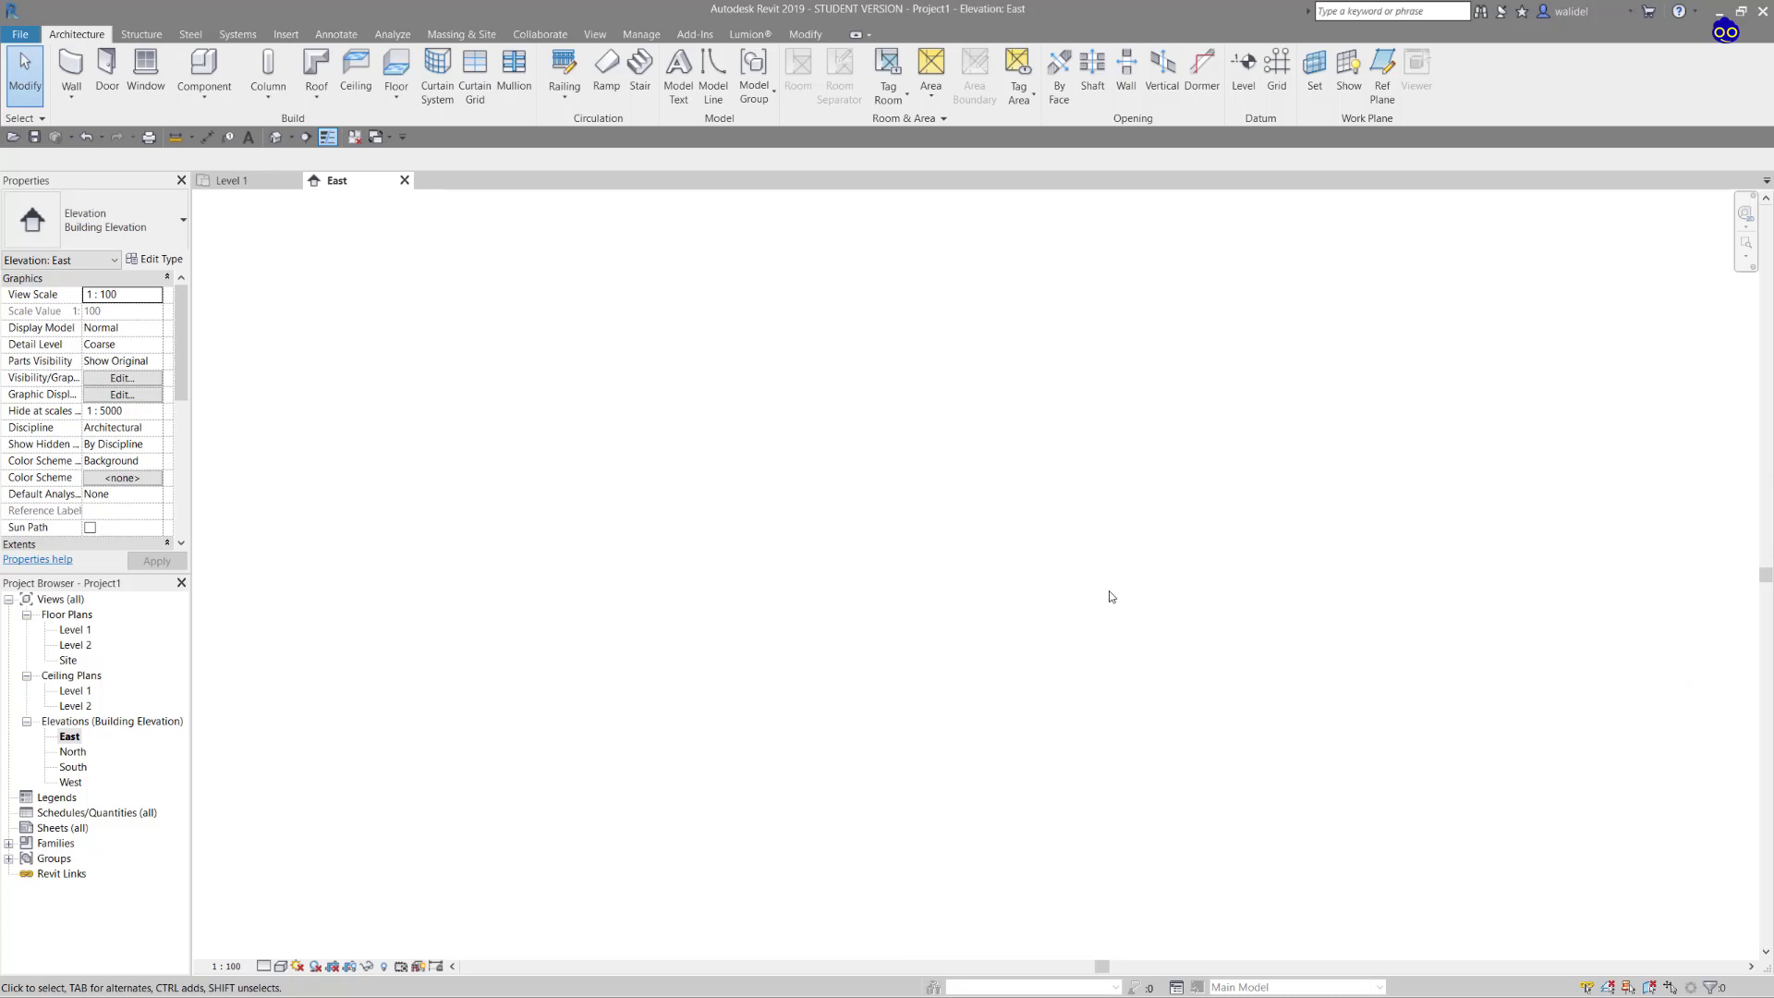
scroll(1110, 596, "down", 8)
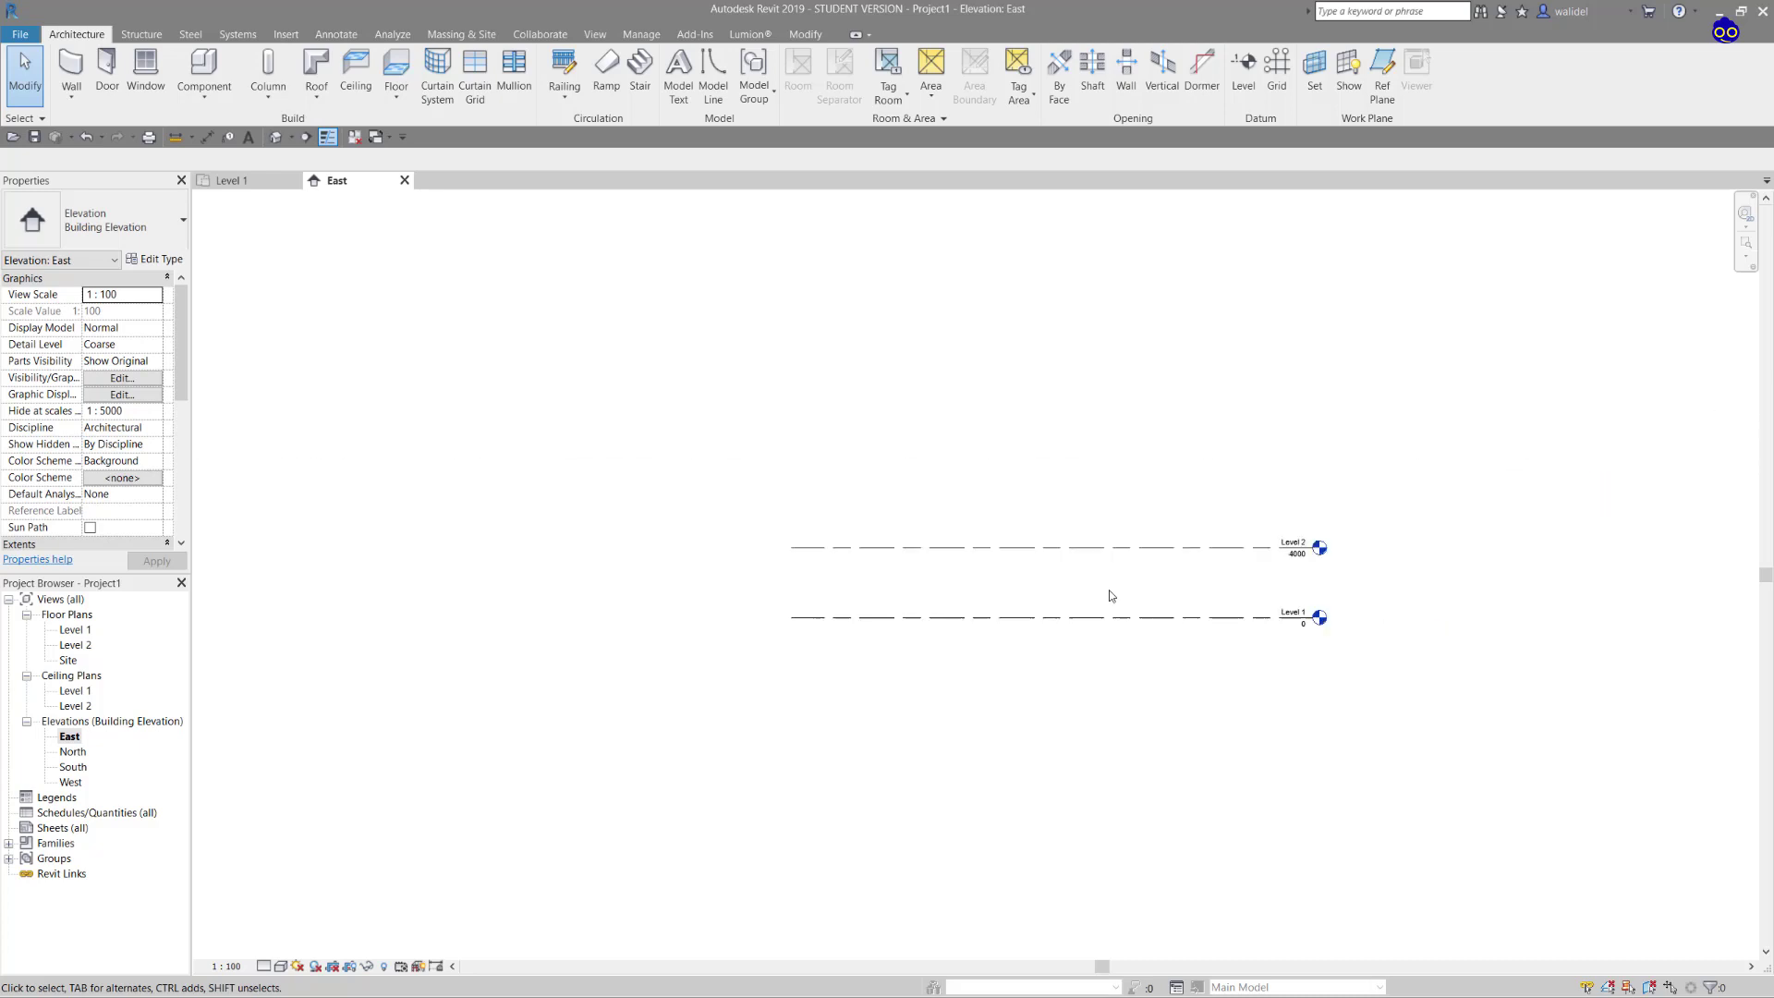
scroll(1110, 596, "up", 8)
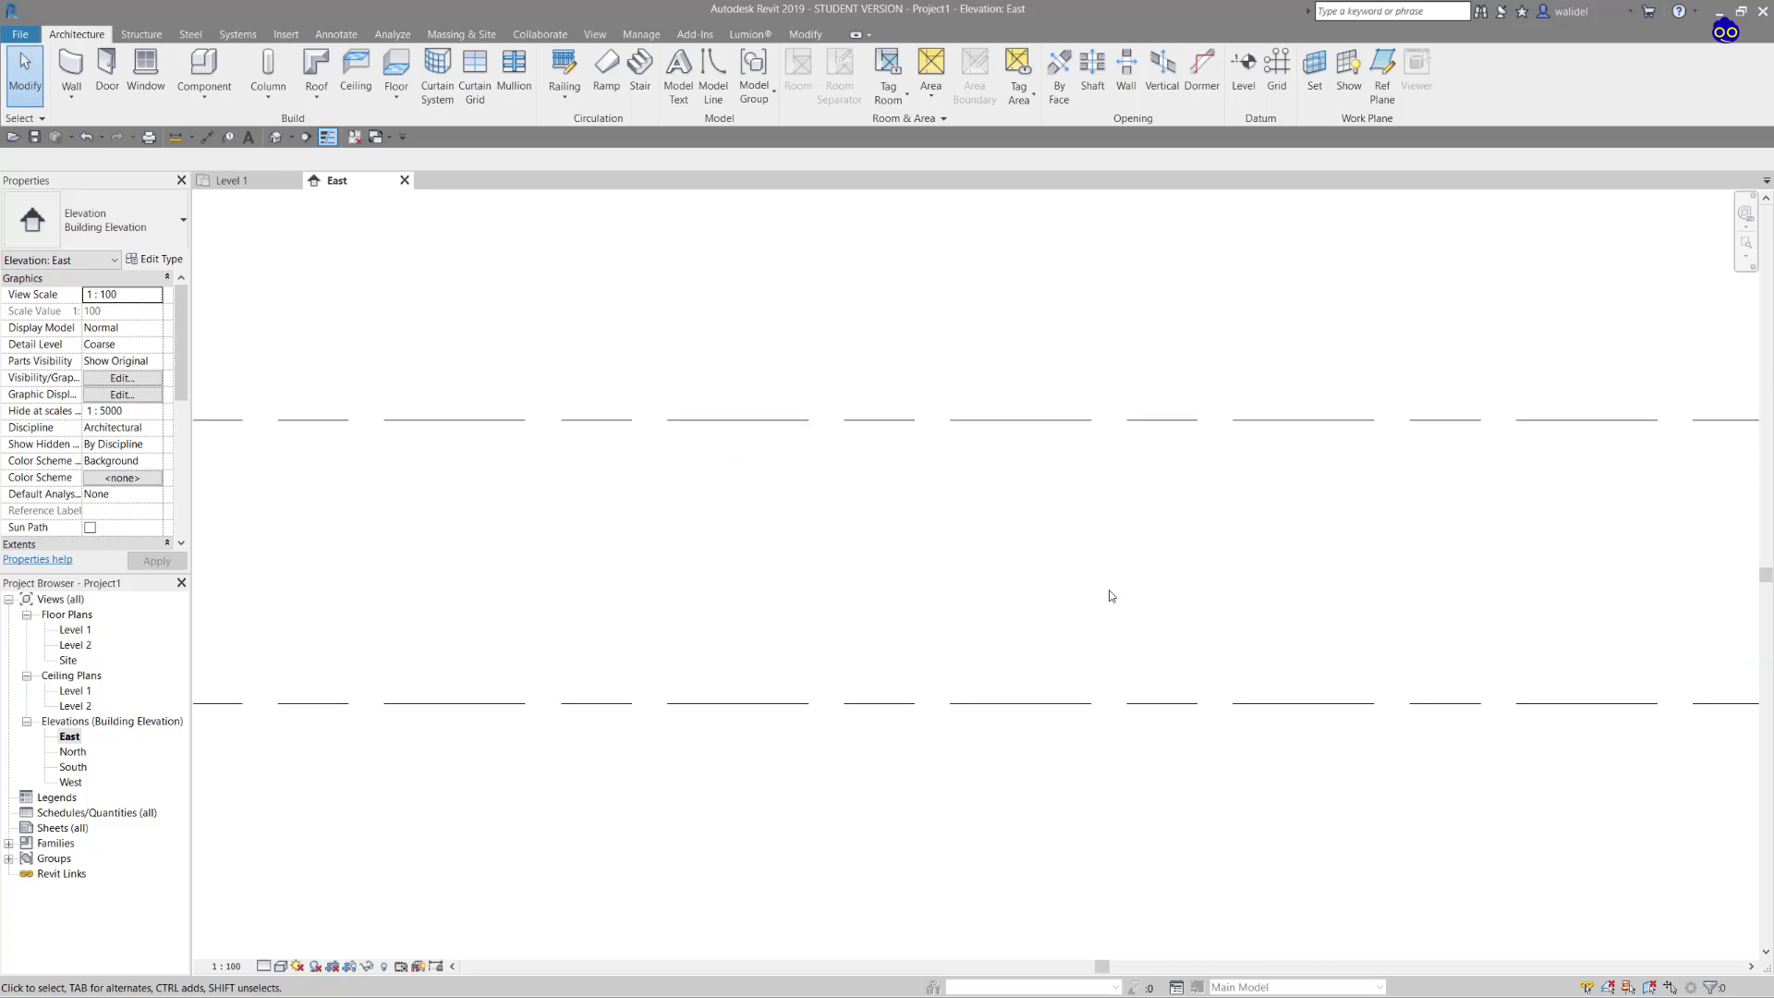
scroll(1109, 596, "down", 6)
scroll(1110, 595, "up", 5)
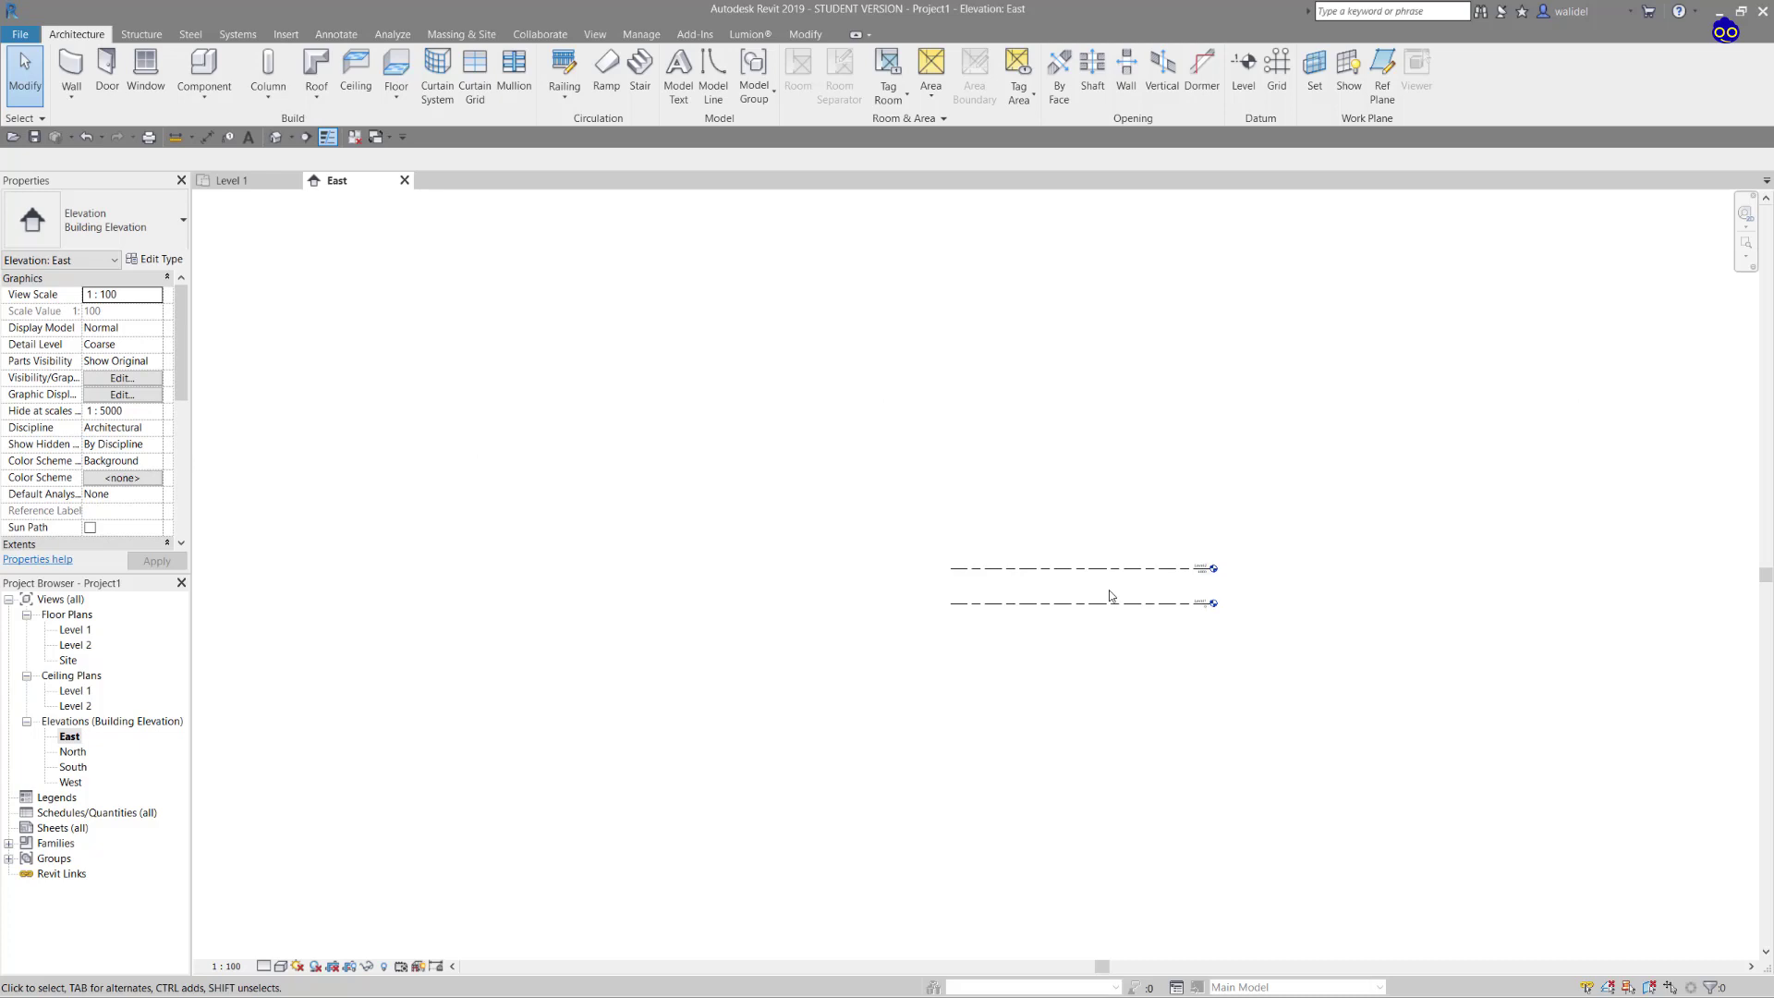
scroll(1110, 595, "down", 1)
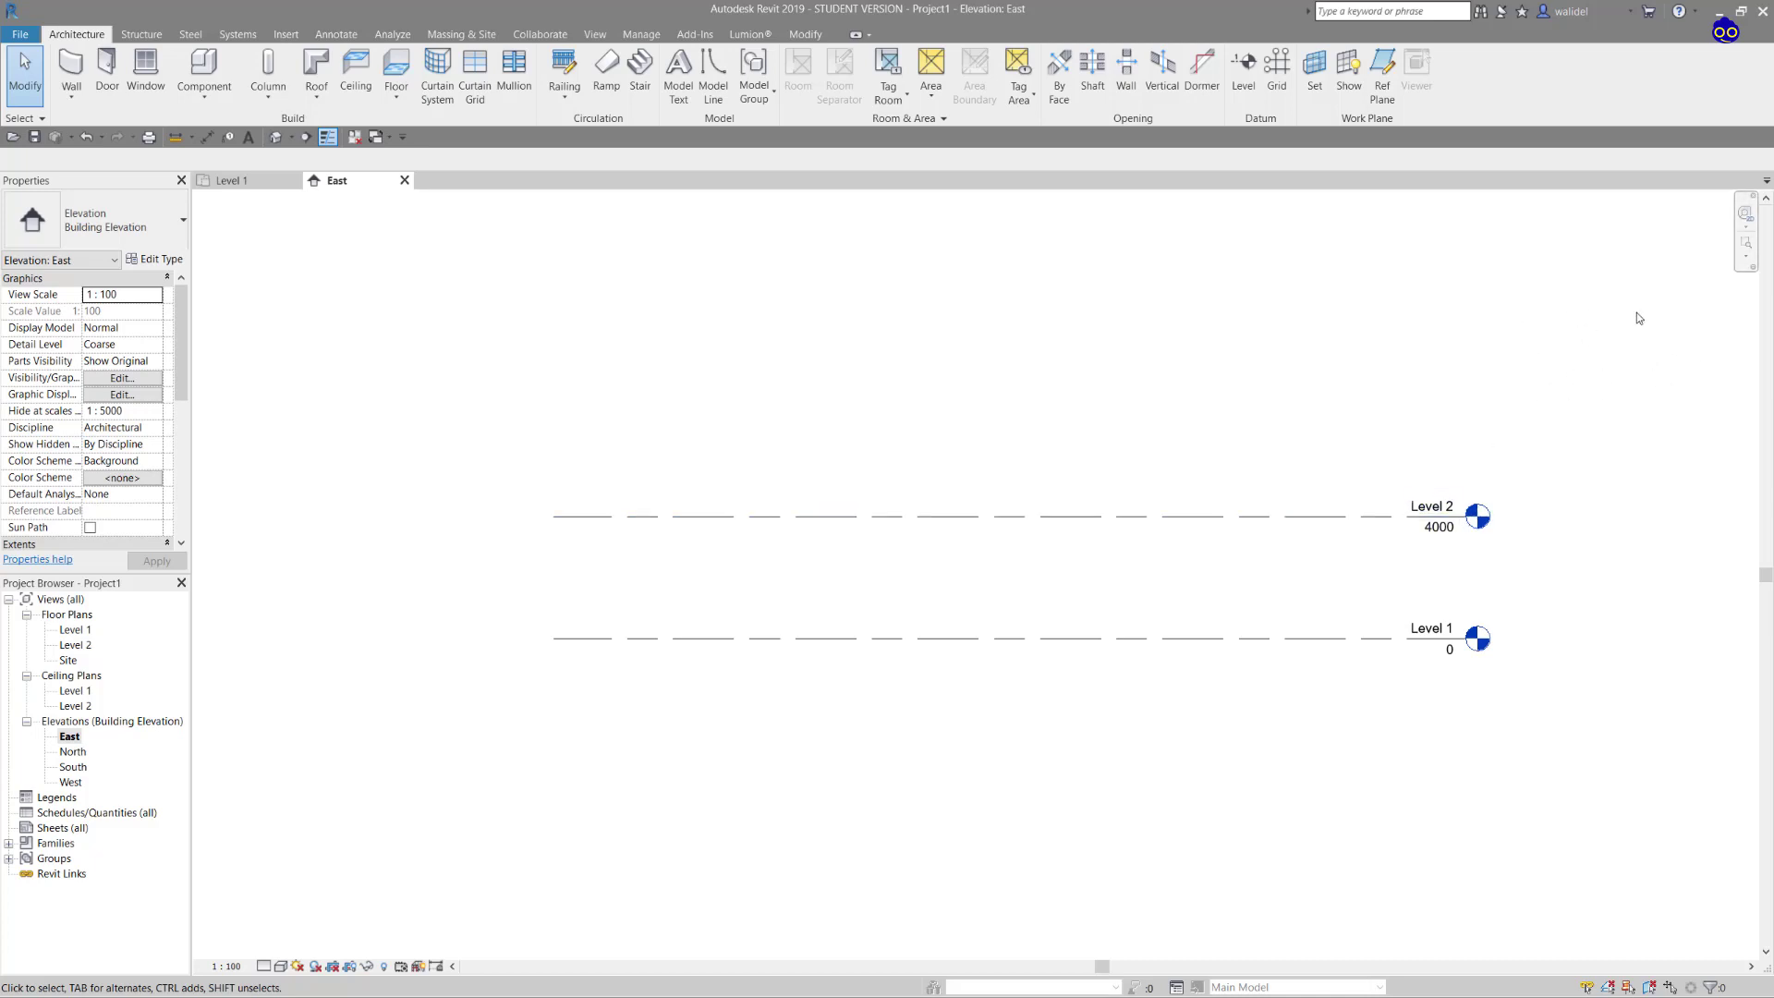
scroll(1637, 317, "up", 3)
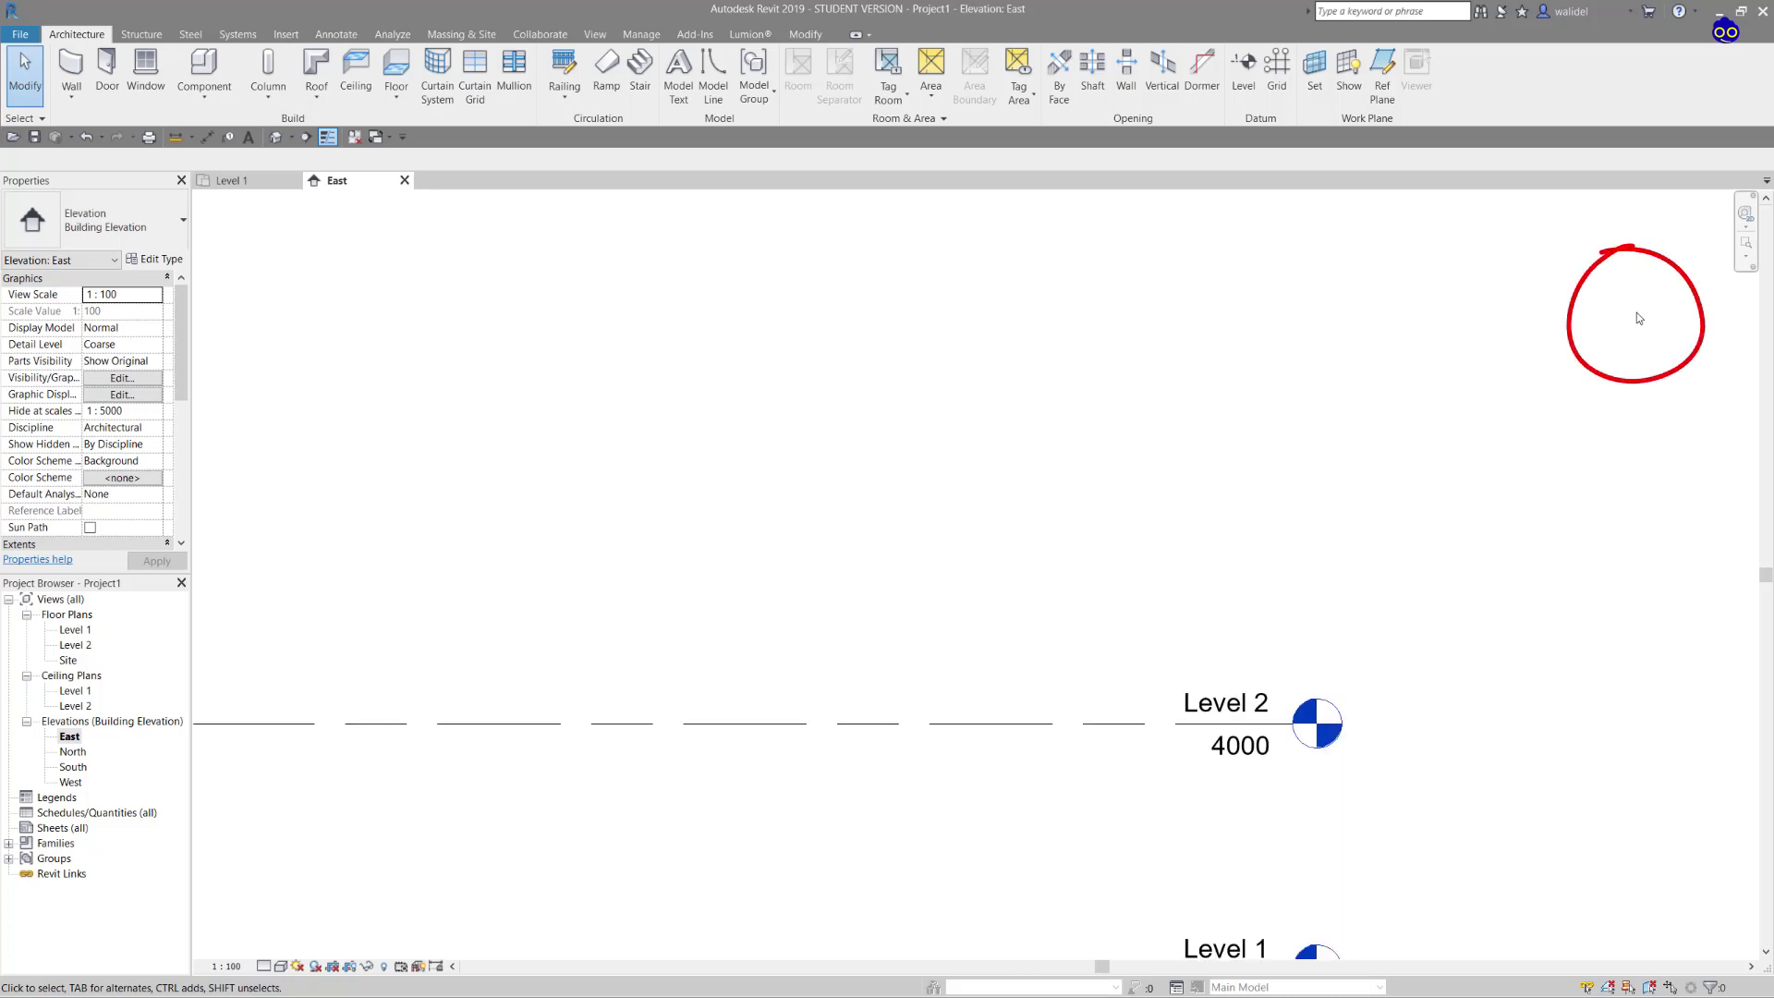
scroll(1637, 317, "up", 2)
scroll(1638, 317, "down", 4)
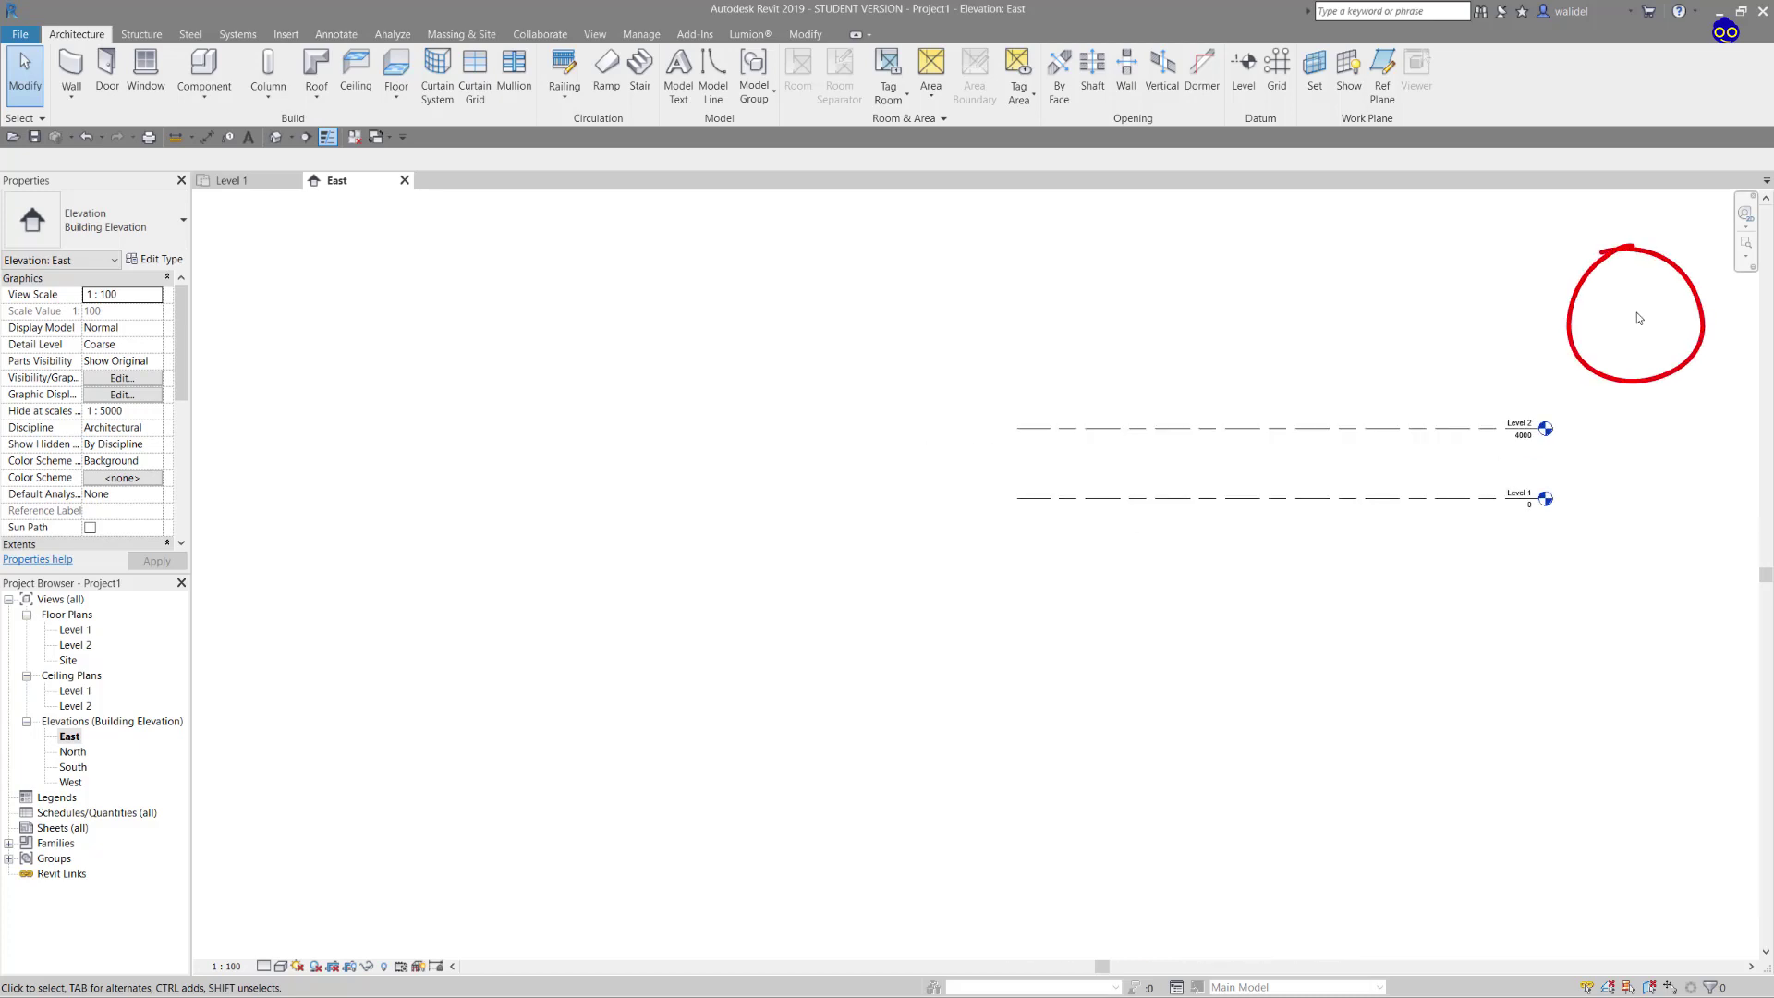
scroll(1637, 317, "up", 4)
scroll(1637, 317, "down", 5)
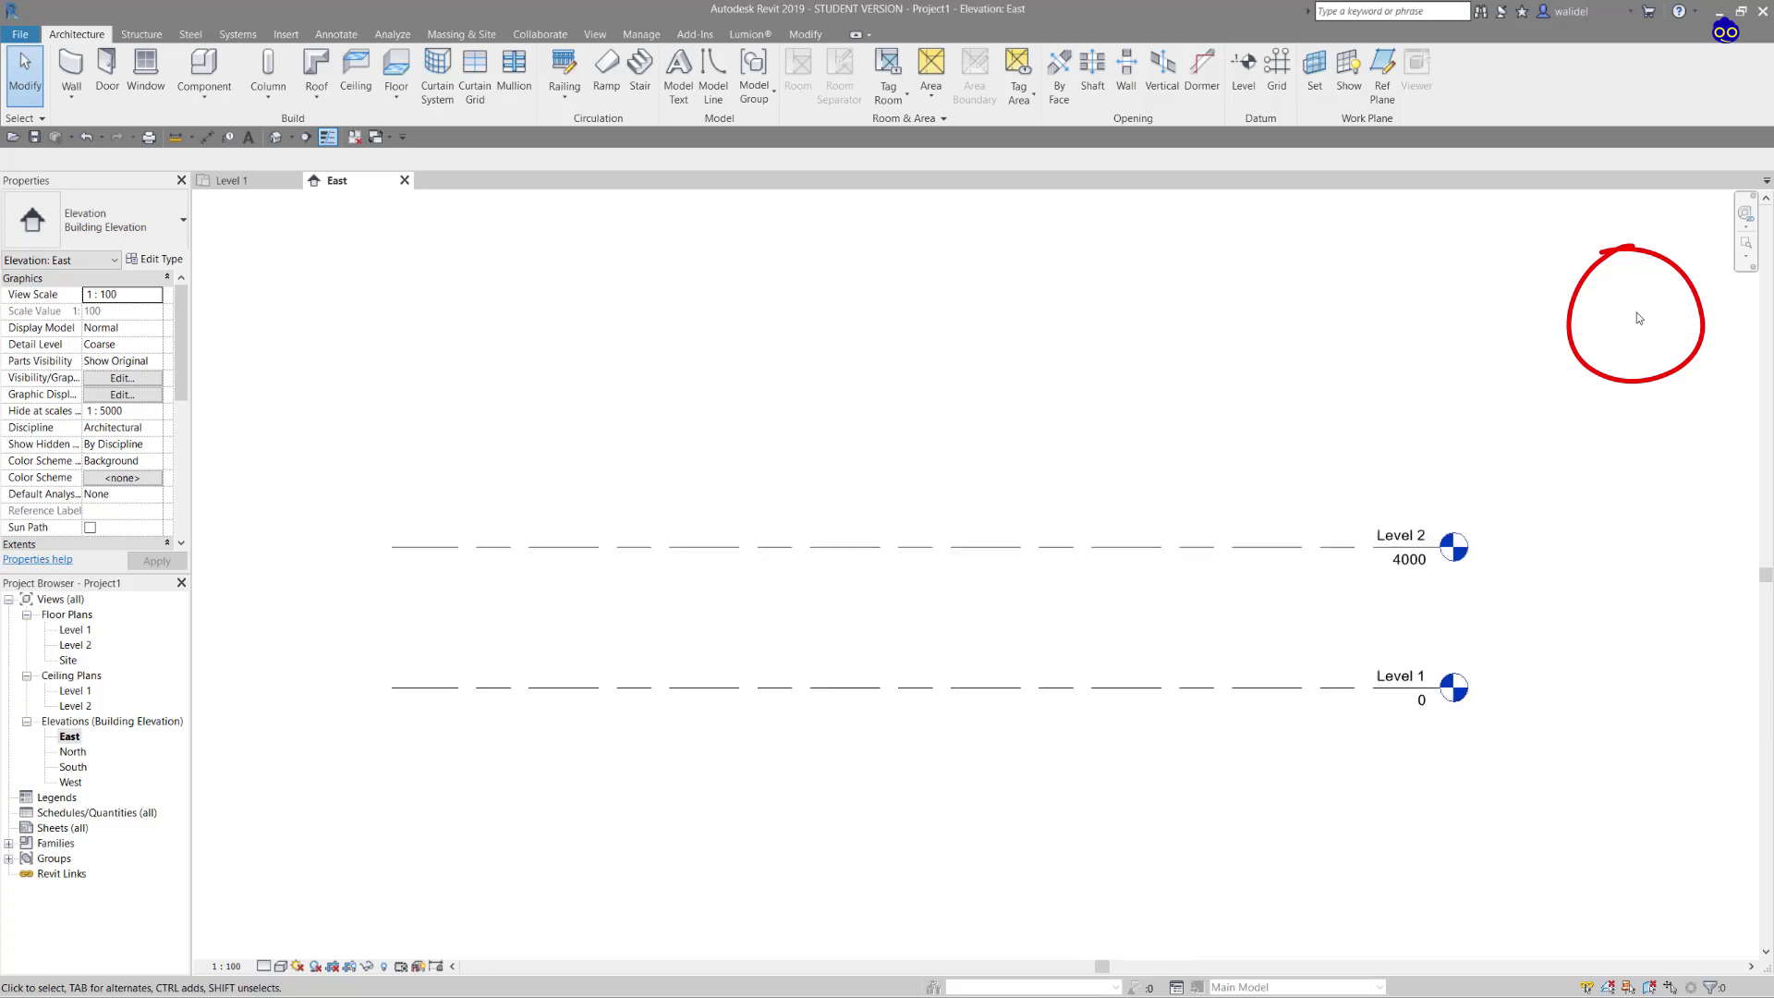
scroll(1637, 317, "up", 5)
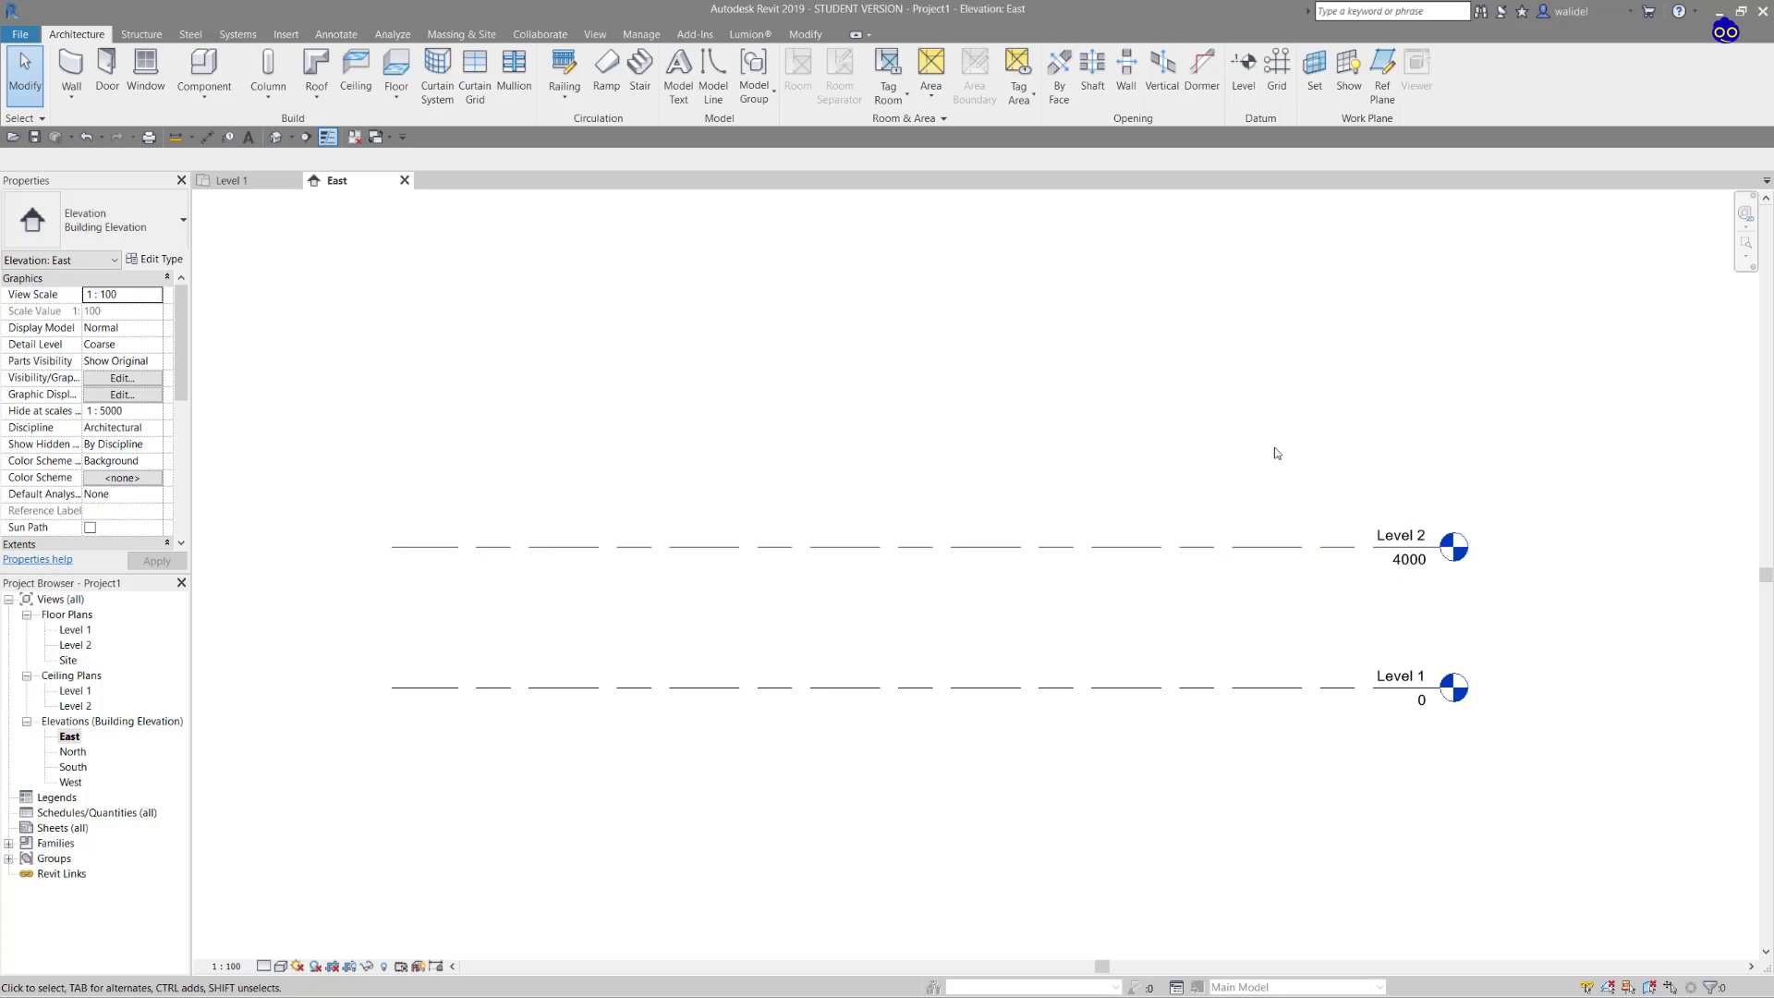
scroll(1281, 439, "up", 2)
scroll(1282, 440, "down", 3)
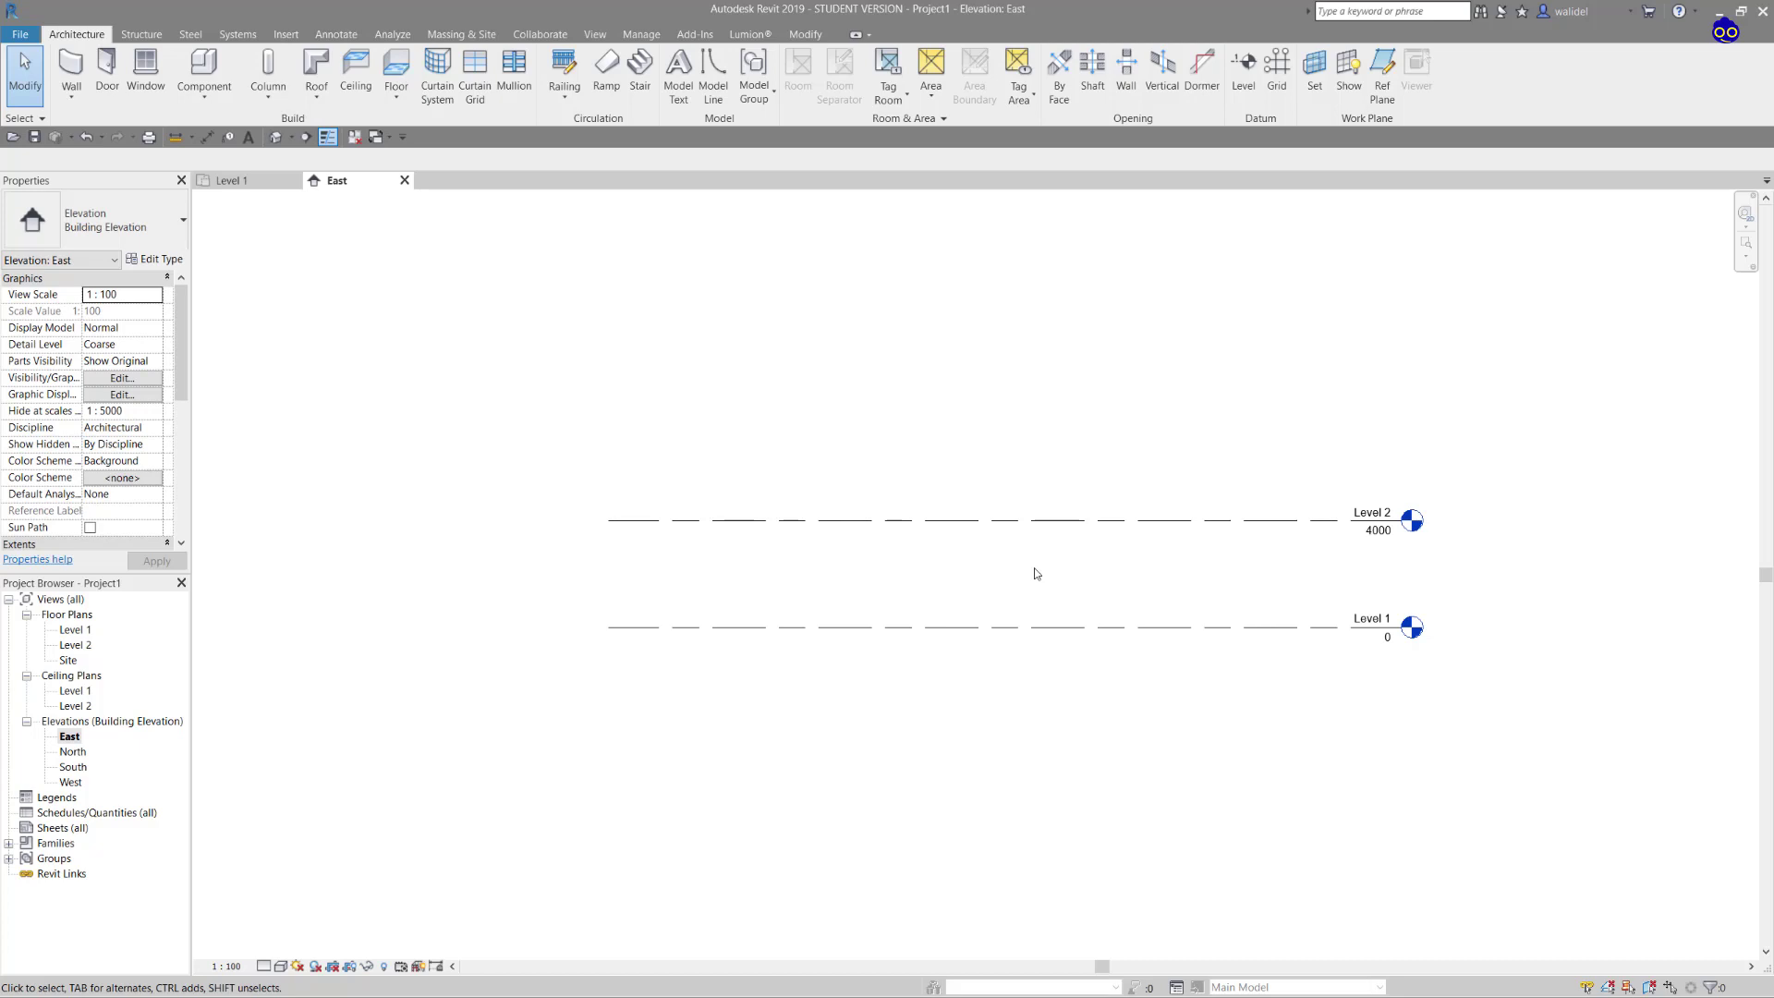
middle_click_drag(1036, 572, 1036, 573)
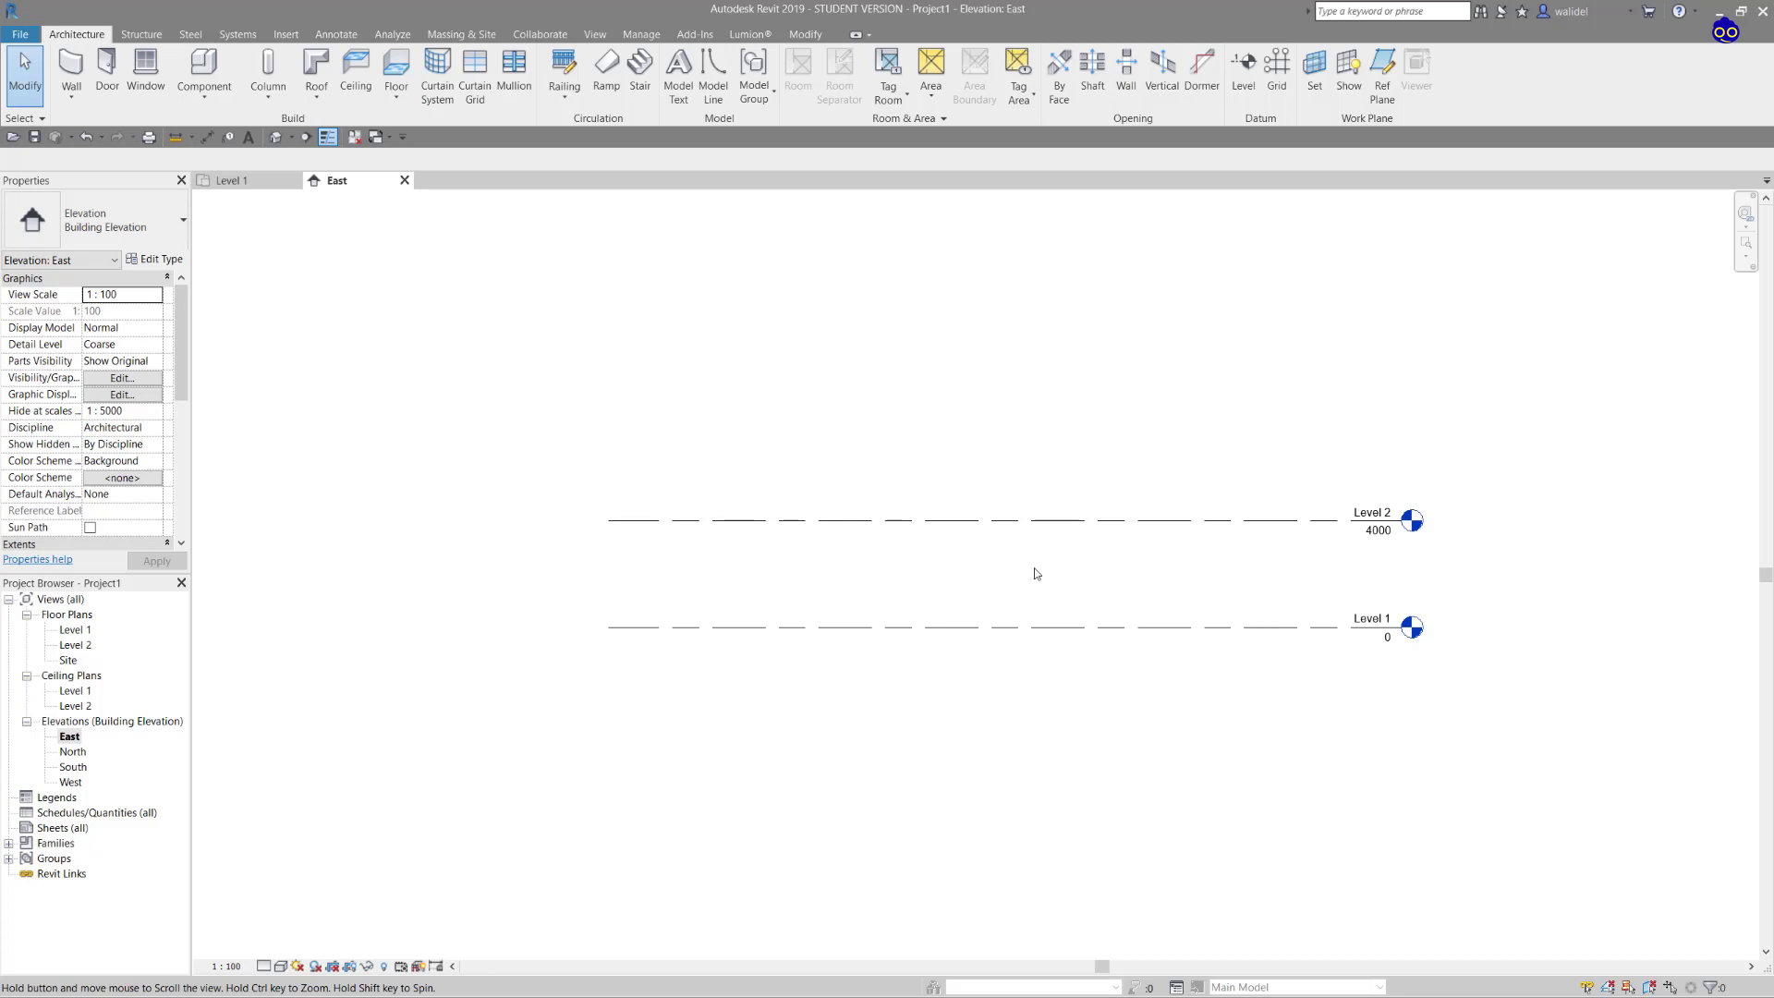
mouse_move(1036, 573)
middle_mouse_down()
mouse_move(930, 590)
mouse_move(840, 408)
mouse_move(572, 578)
mouse_move(939, 664)
mouse_move(930, 527)
mouse_move(709, 777)
mouse_move(1057, 302)
mouse_move(1478, 650)
mouse_move(903, 776)
mouse_move(979, 365)
mouse_move(1175, 558)
mouse_move(1025, 577)
middle_mouse_up()
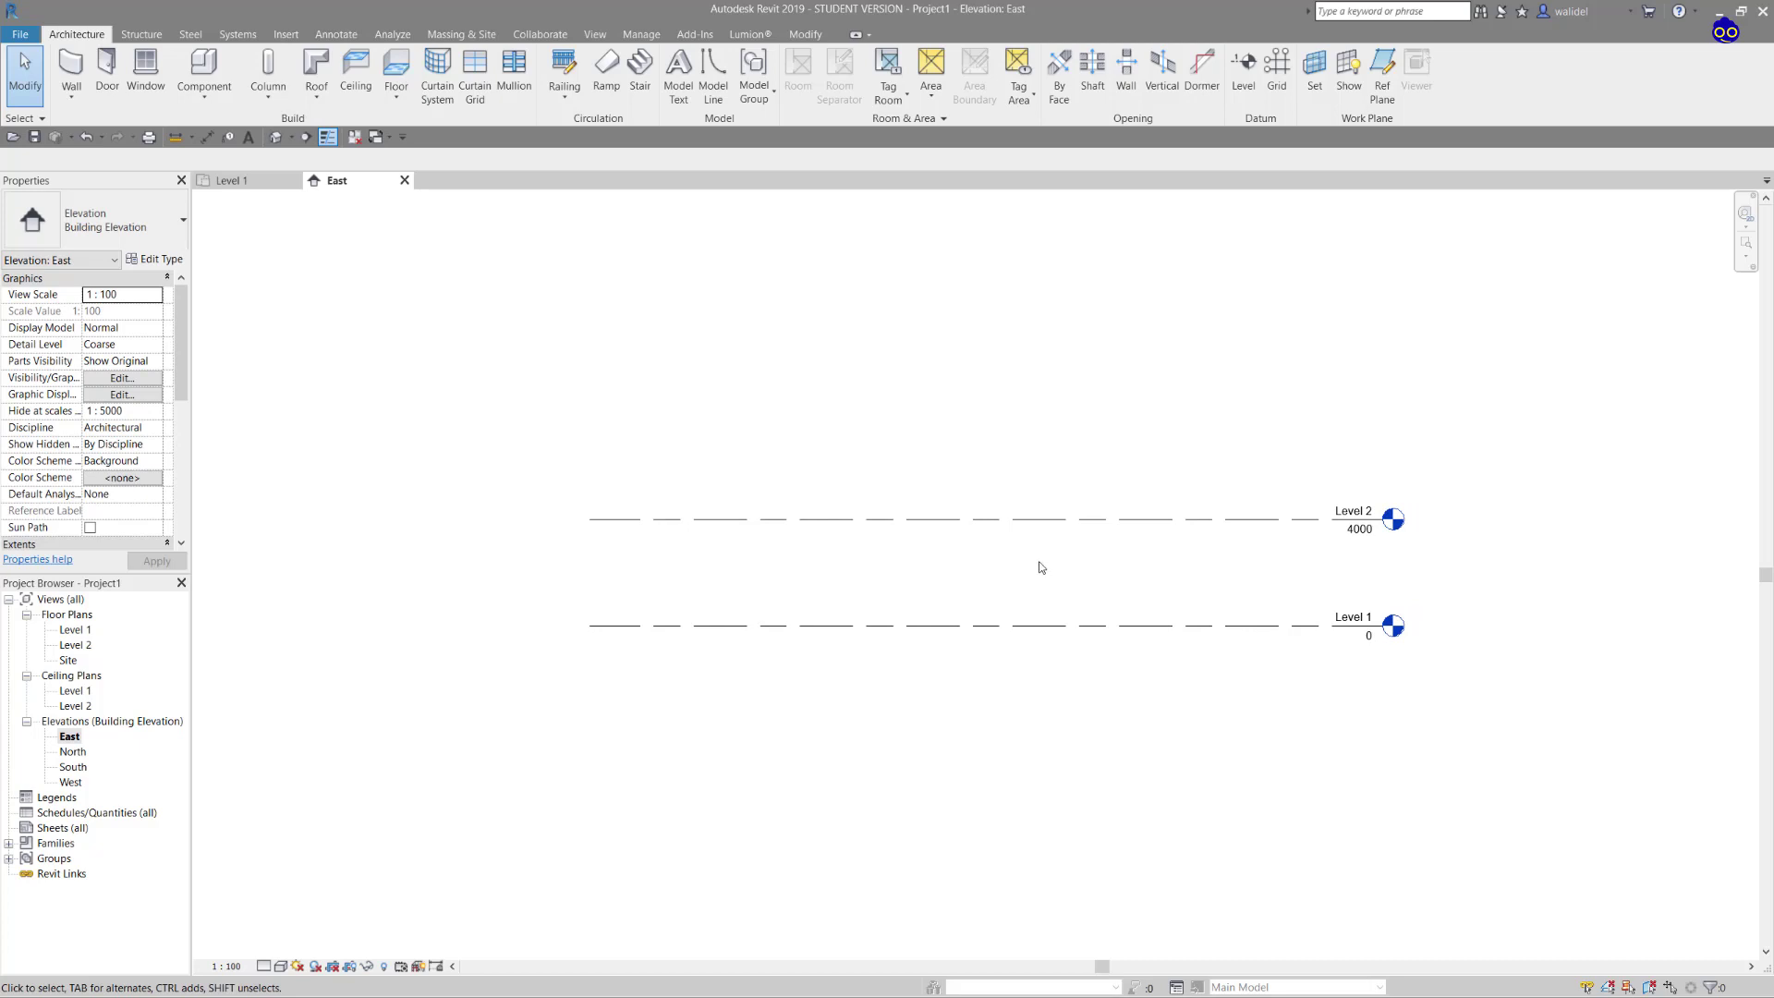
Step: Select Level 1 and inspect its head, name, elevation and the controls at both ends of its line
left_click(1173, 629)
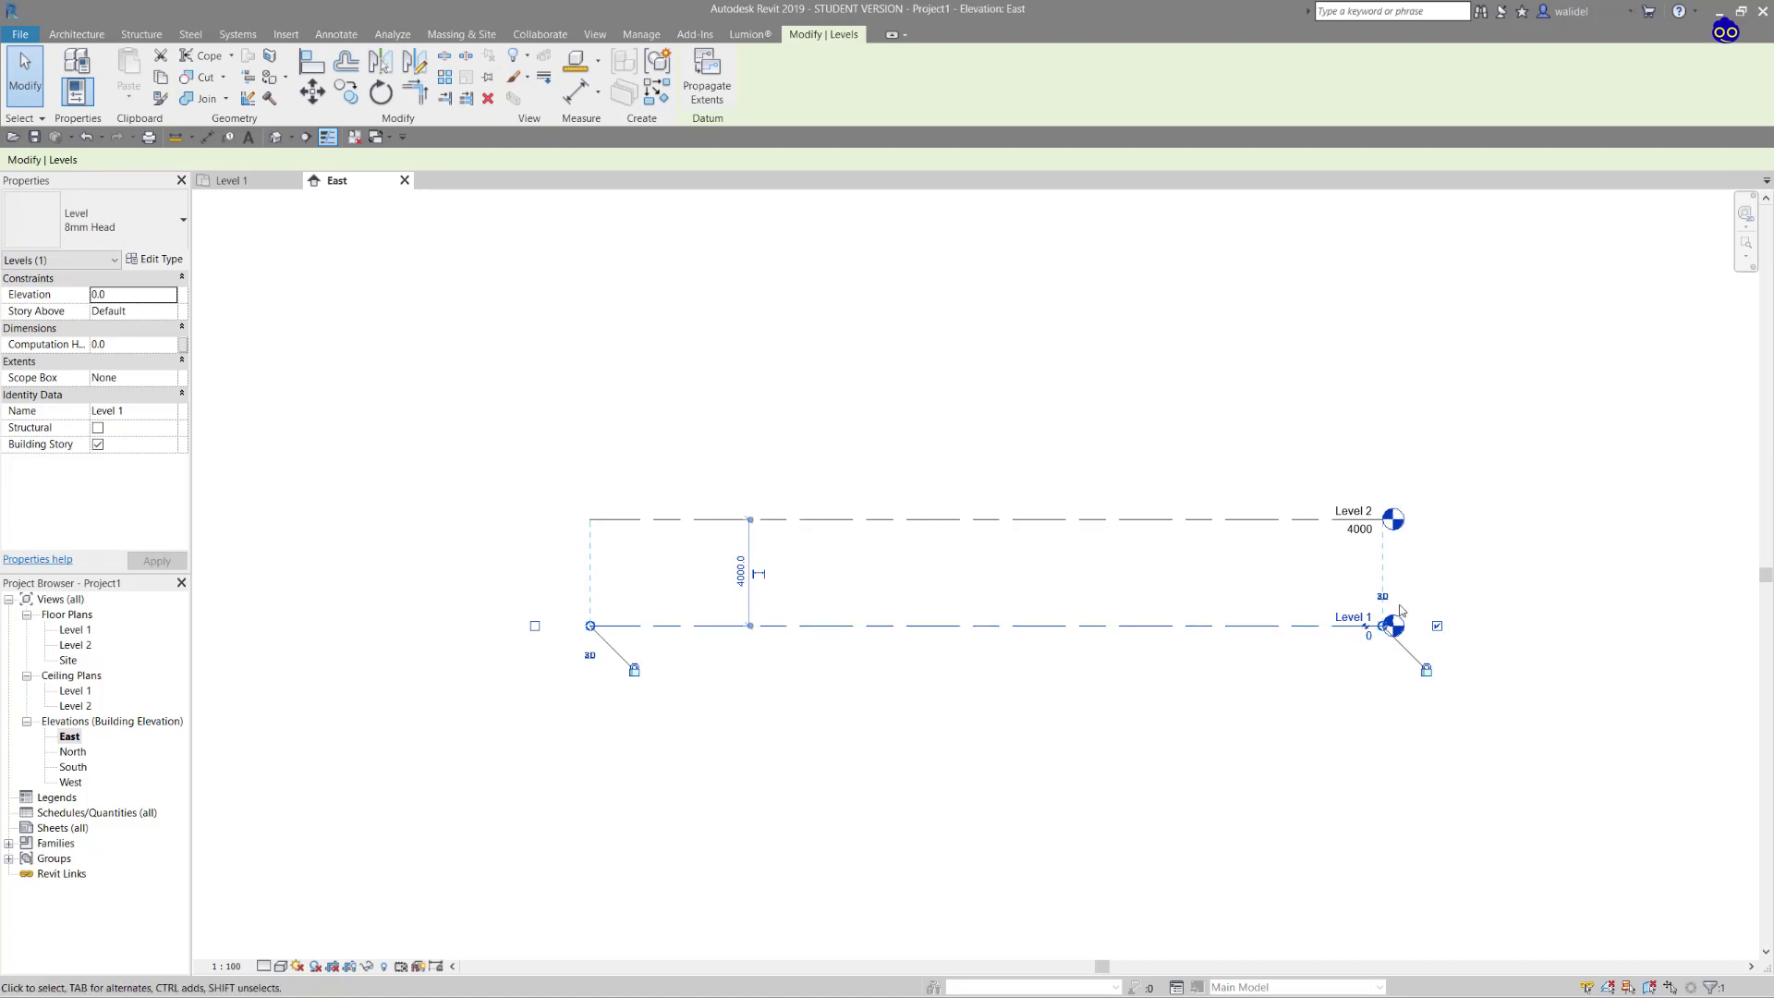
scroll(1401, 609, "up", 6)
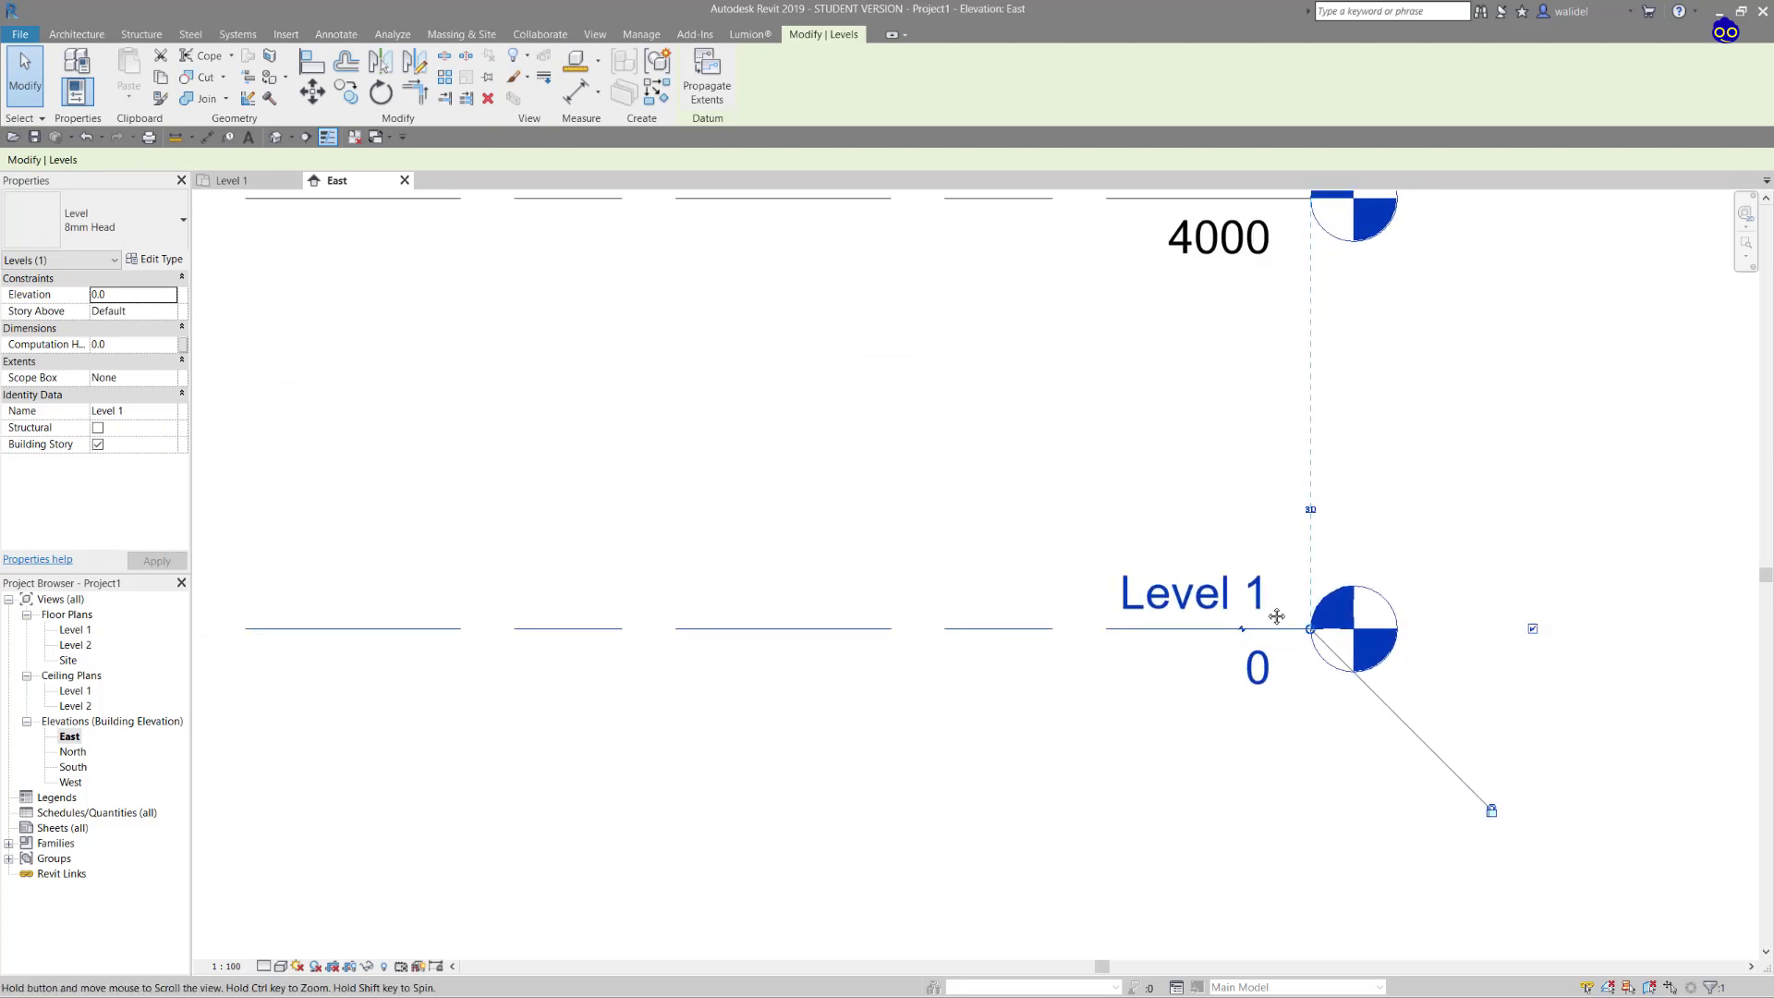
middle_click_drag(1276, 616, 1242, 593)
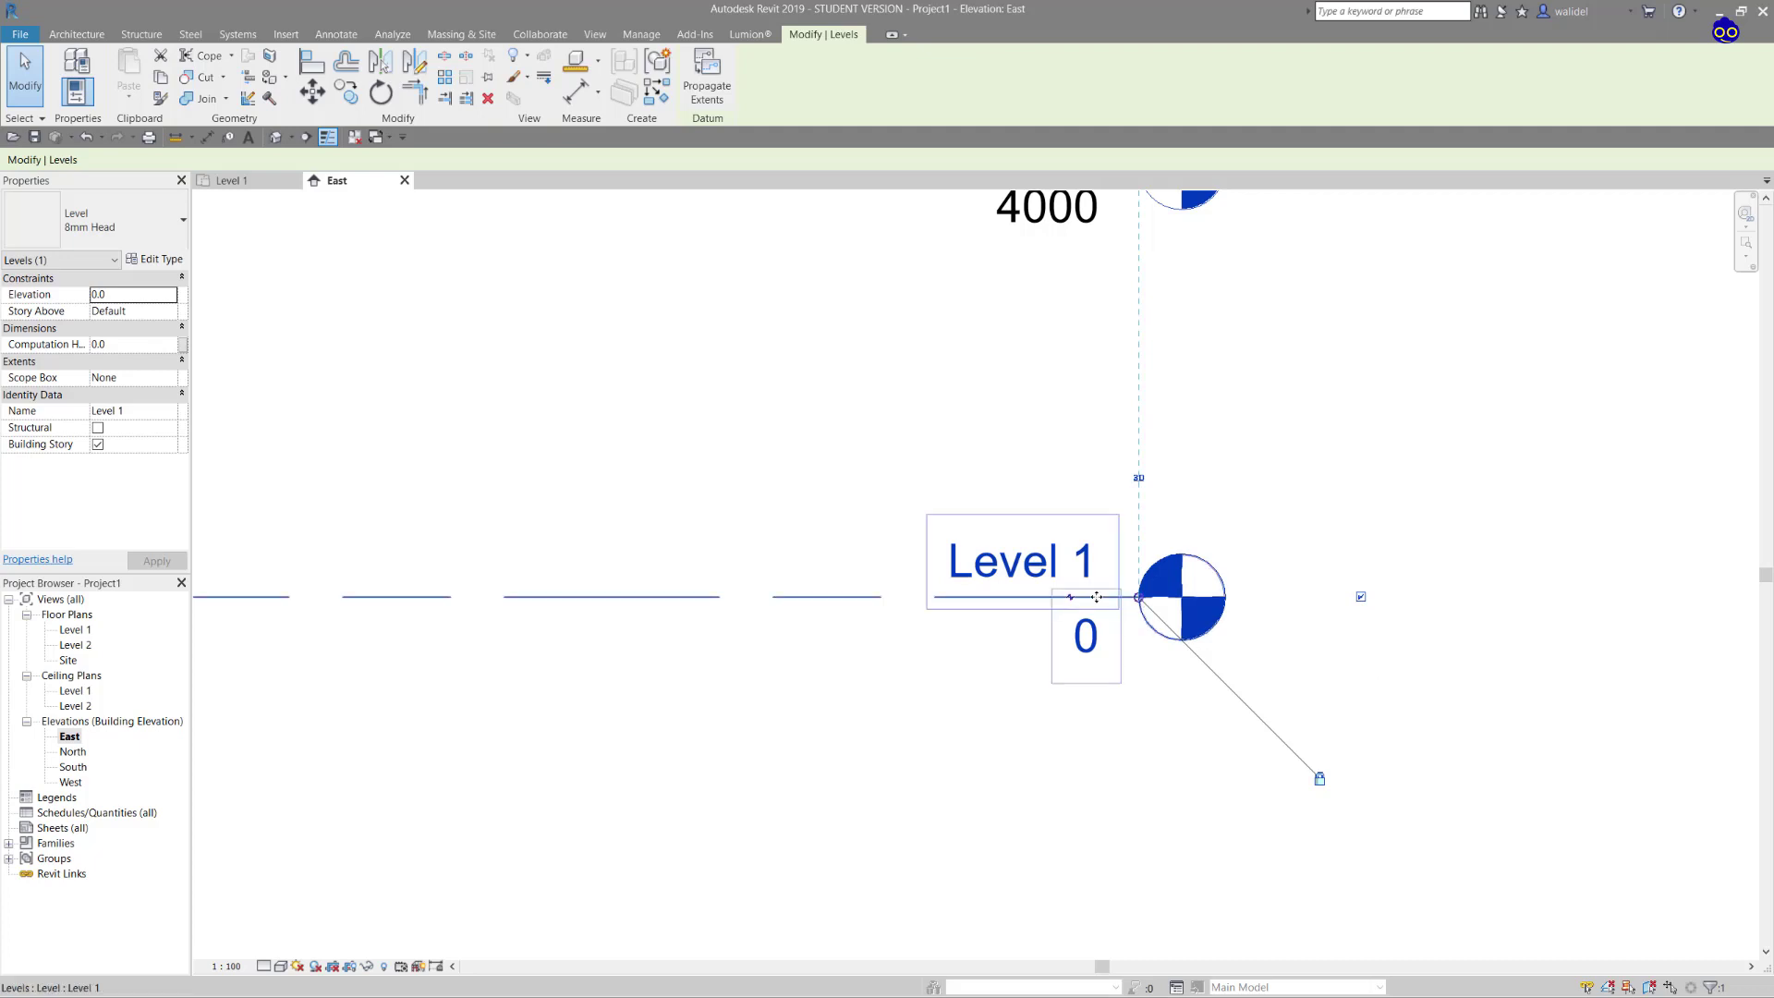
scroll(1465, 543, "down", 6)
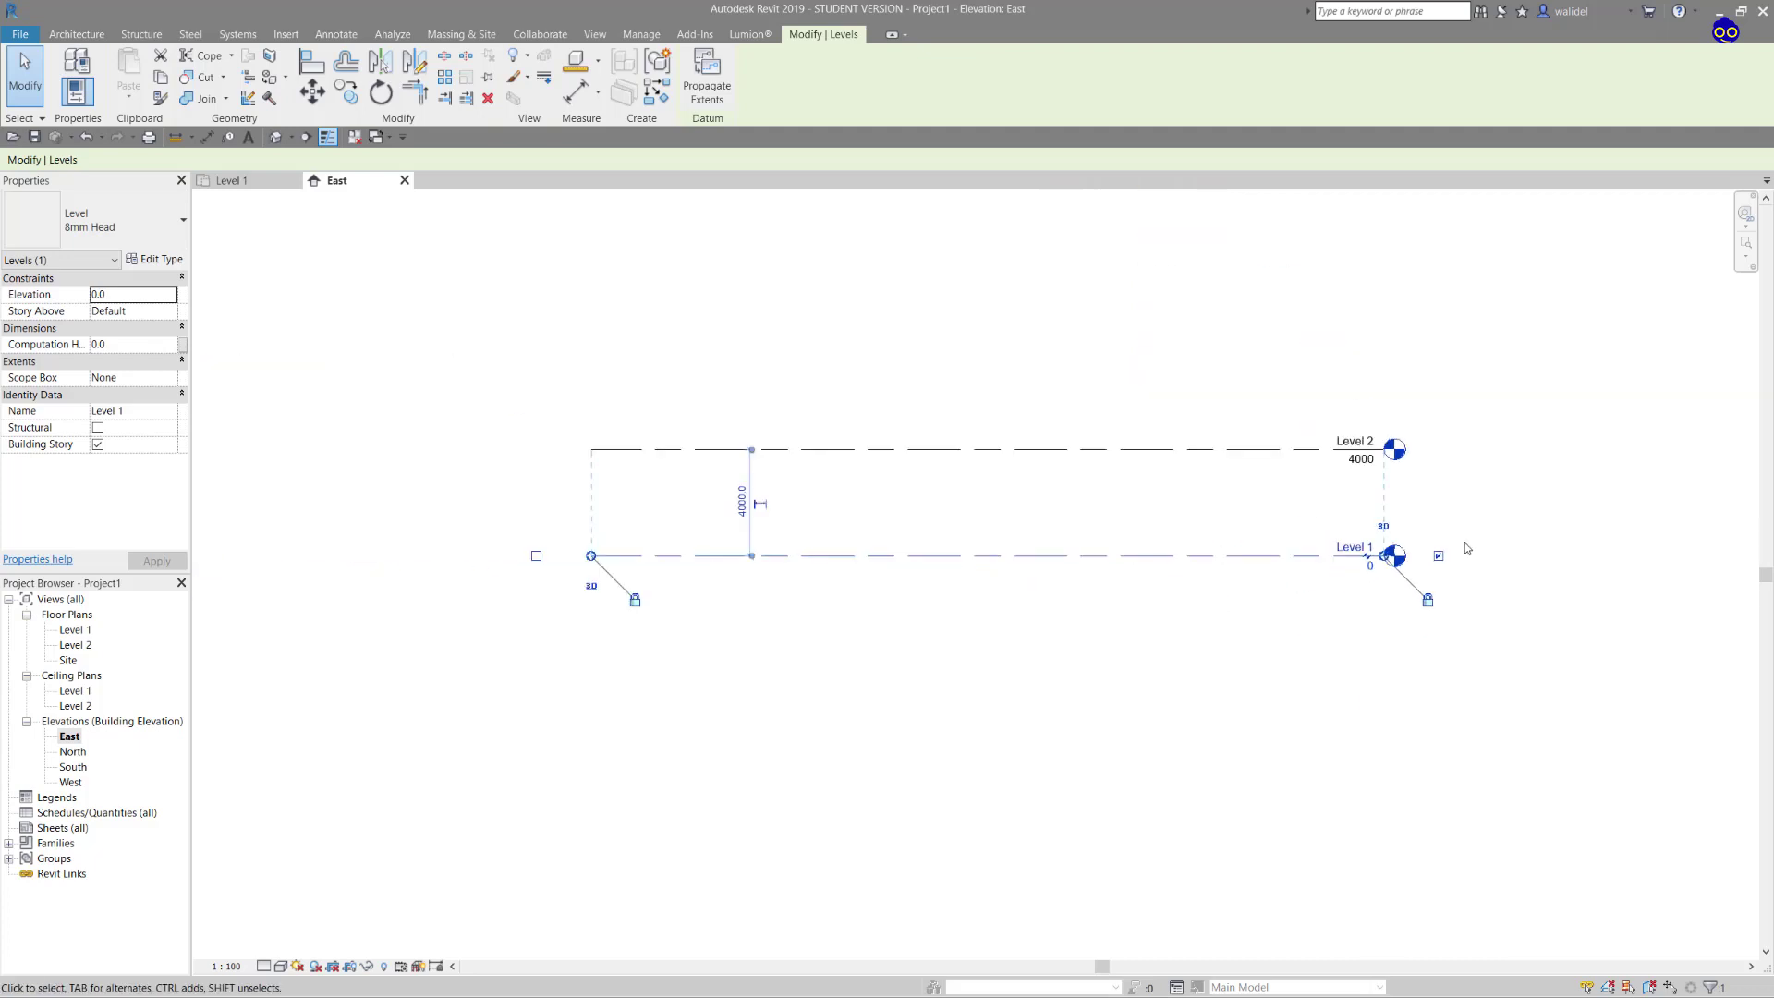
scroll(1465, 541, "up", 2)
scroll(1466, 541, "down", 2)
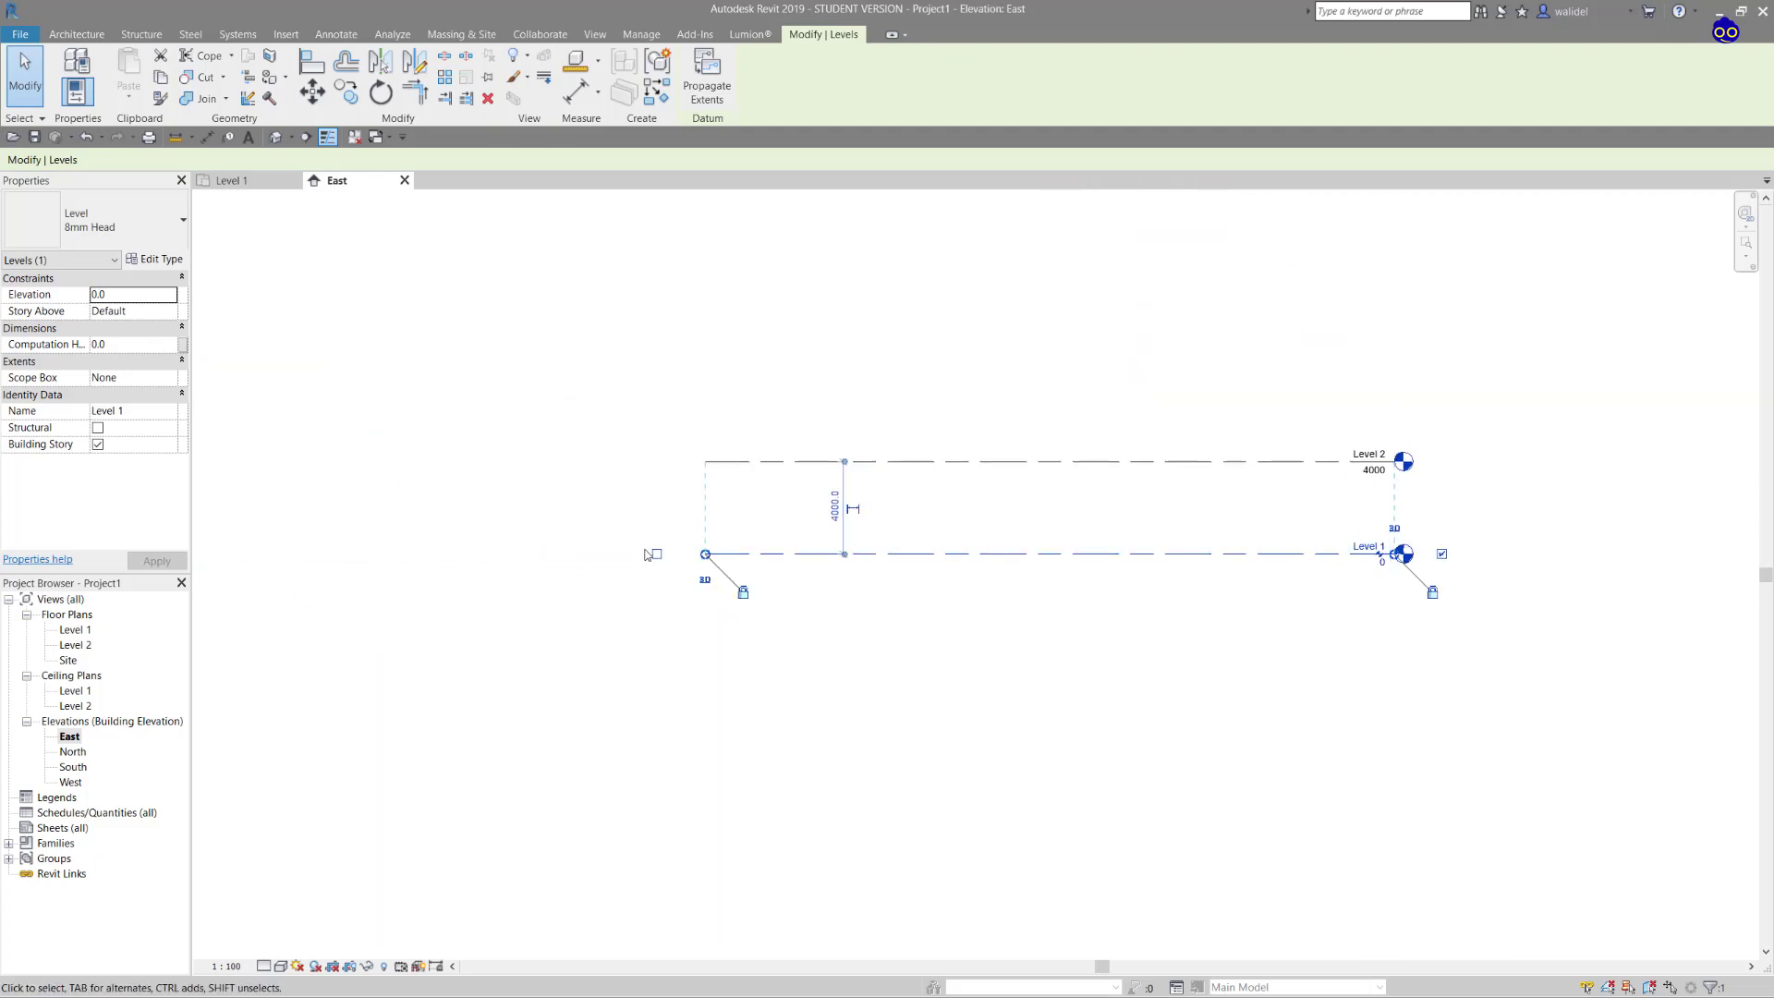
scroll(667, 560, "up", 4)
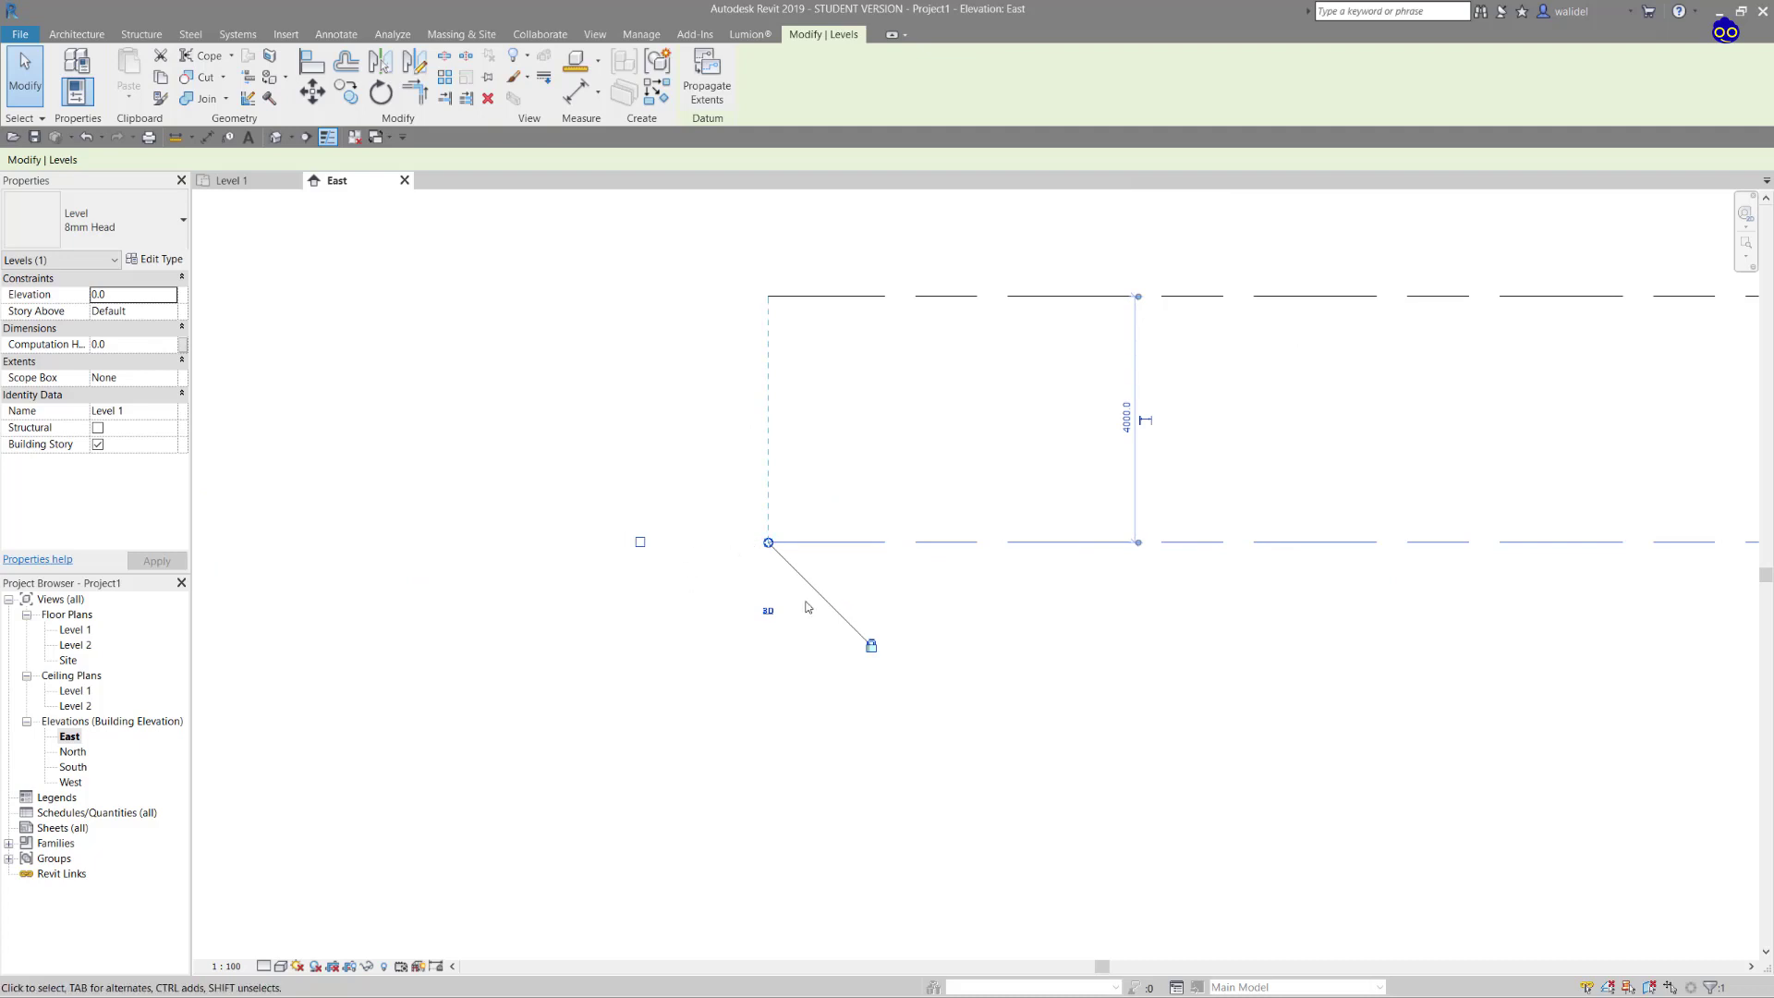
scroll(820, 596, "down", 3)
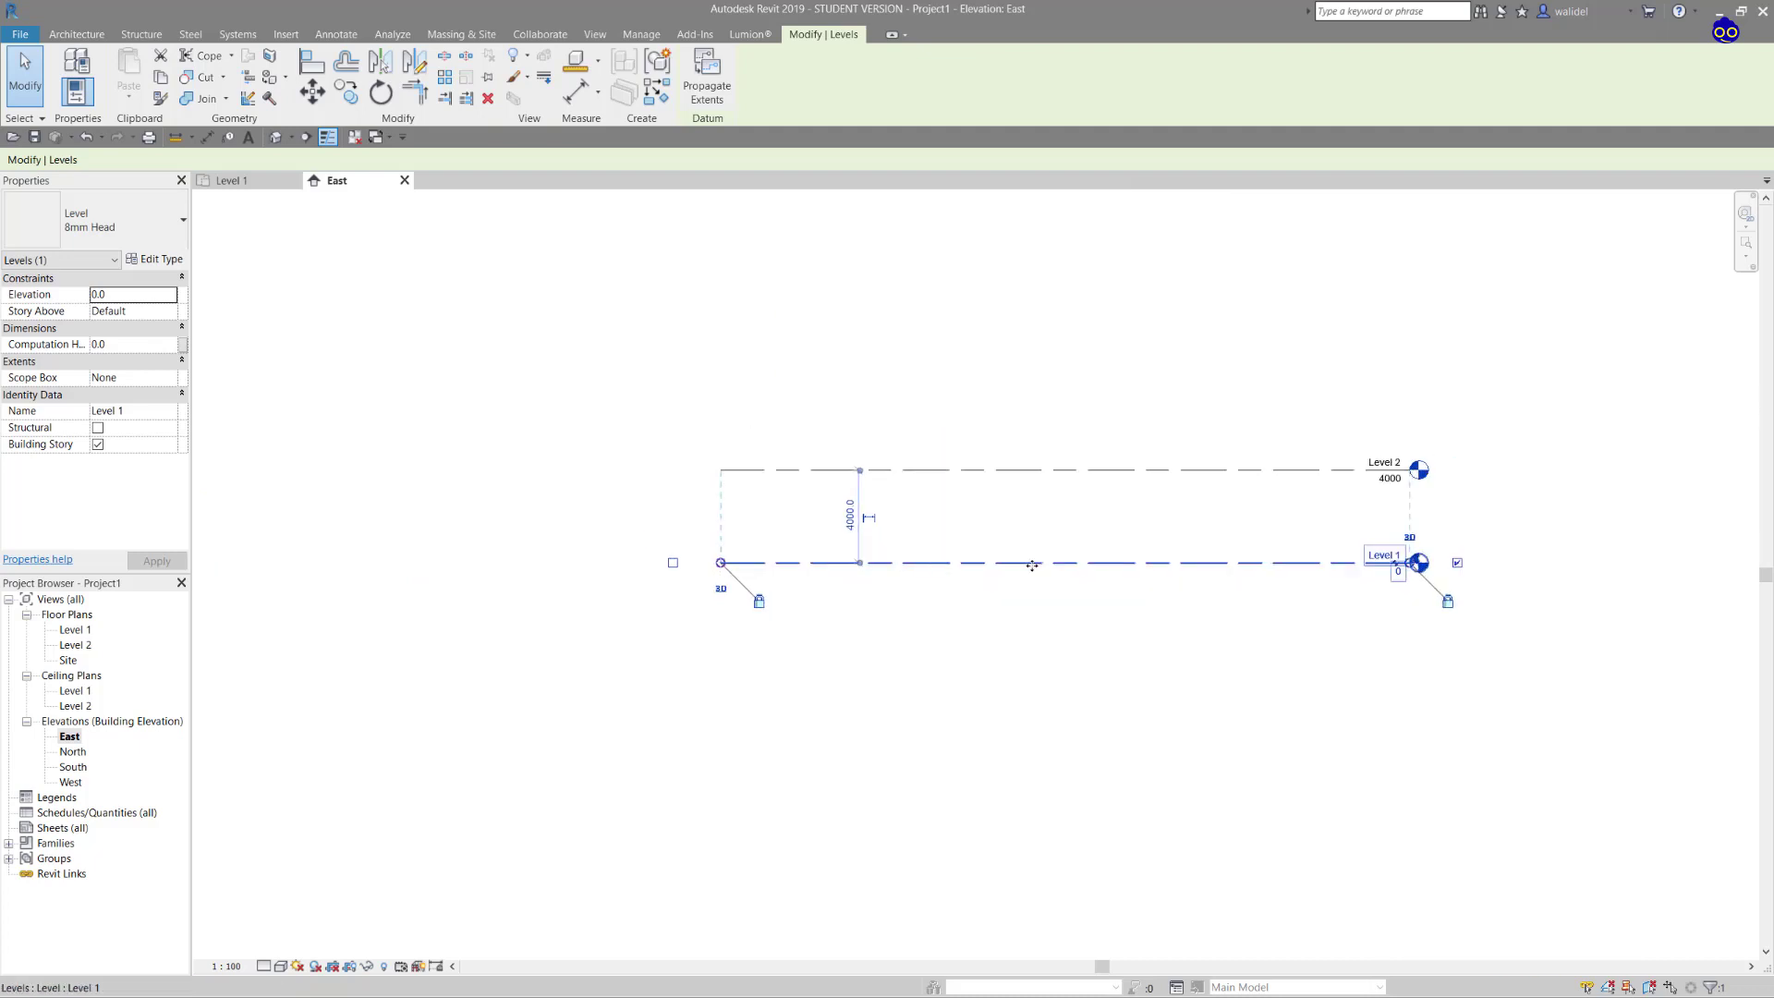
Step: Hide the bubble at the right end of Level 1, and show it again
scroll(1263, 610, "up", 5)
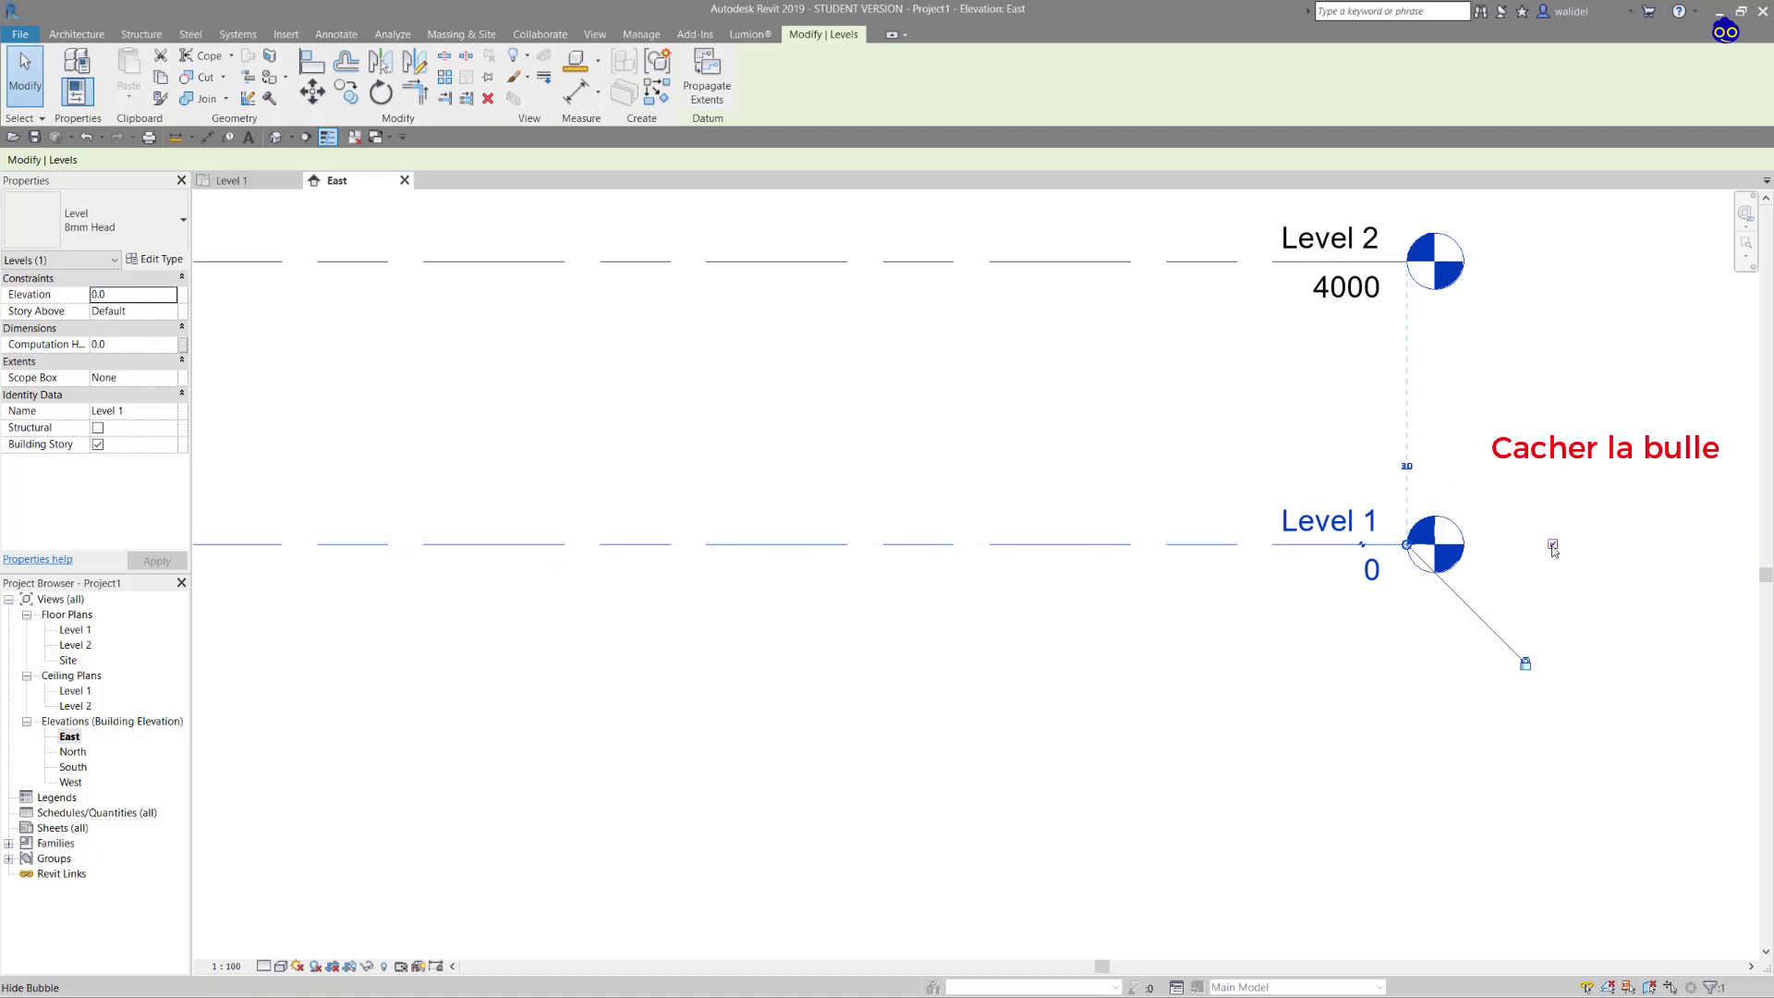
left_click(1553, 546)
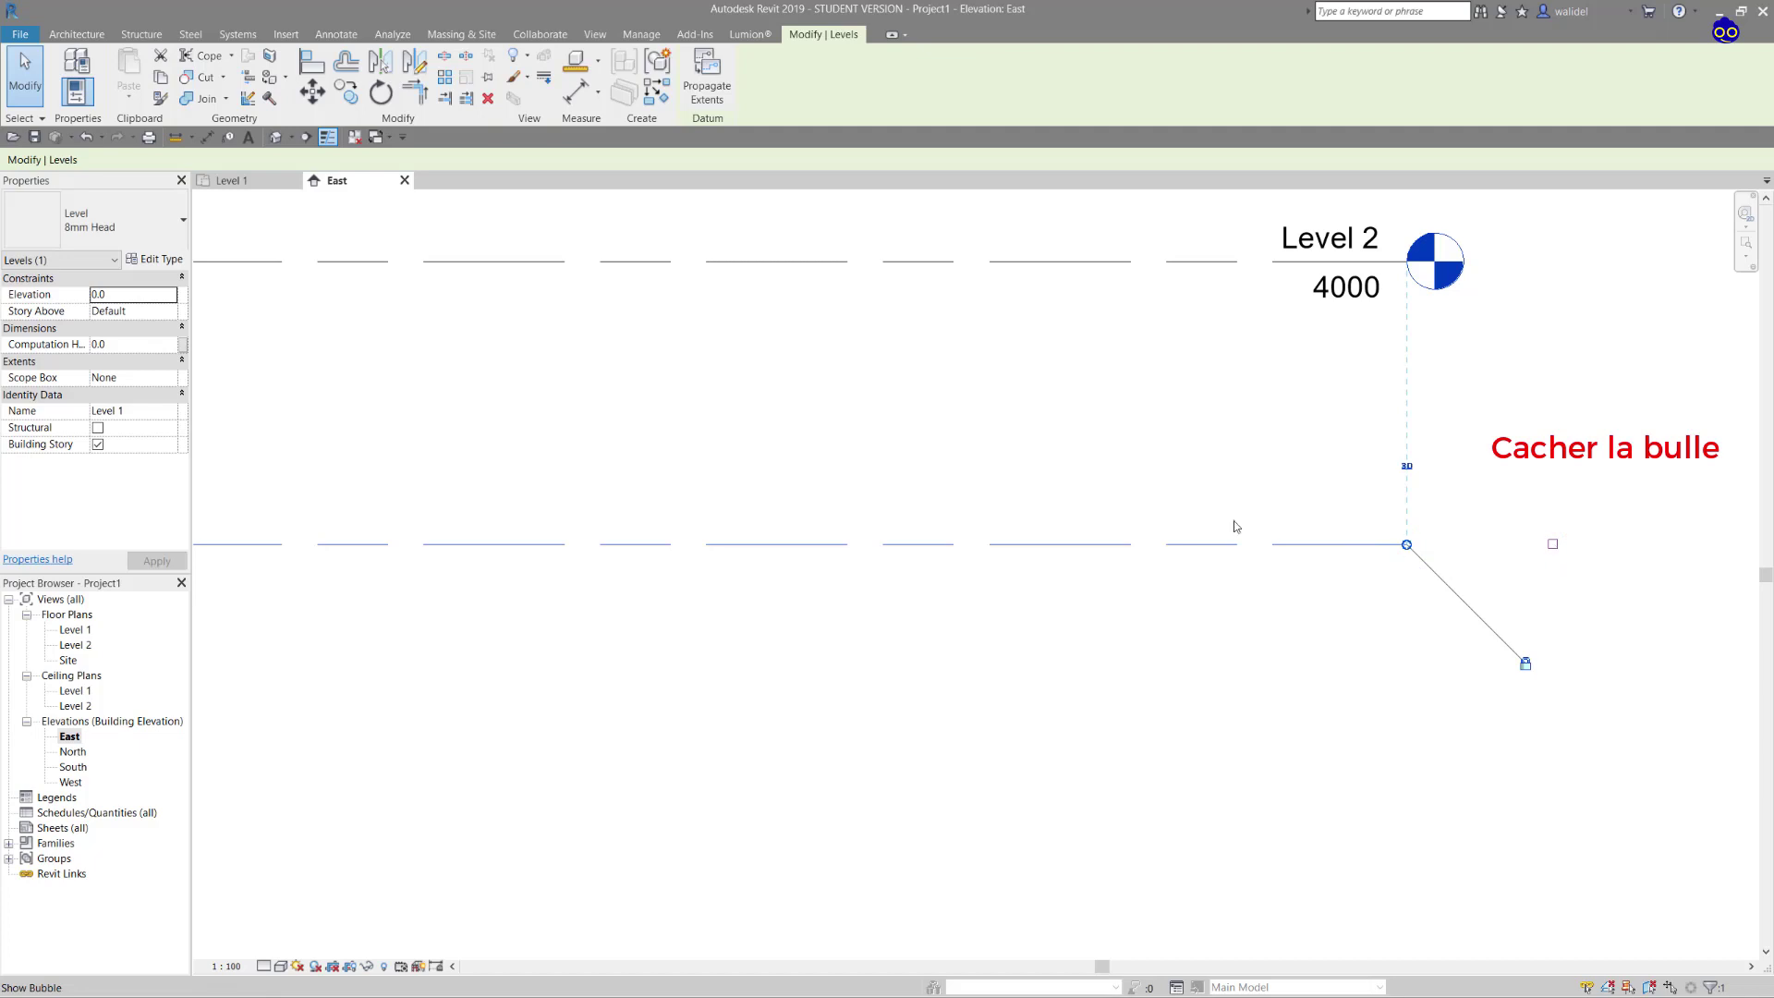
left_click(1554, 544)
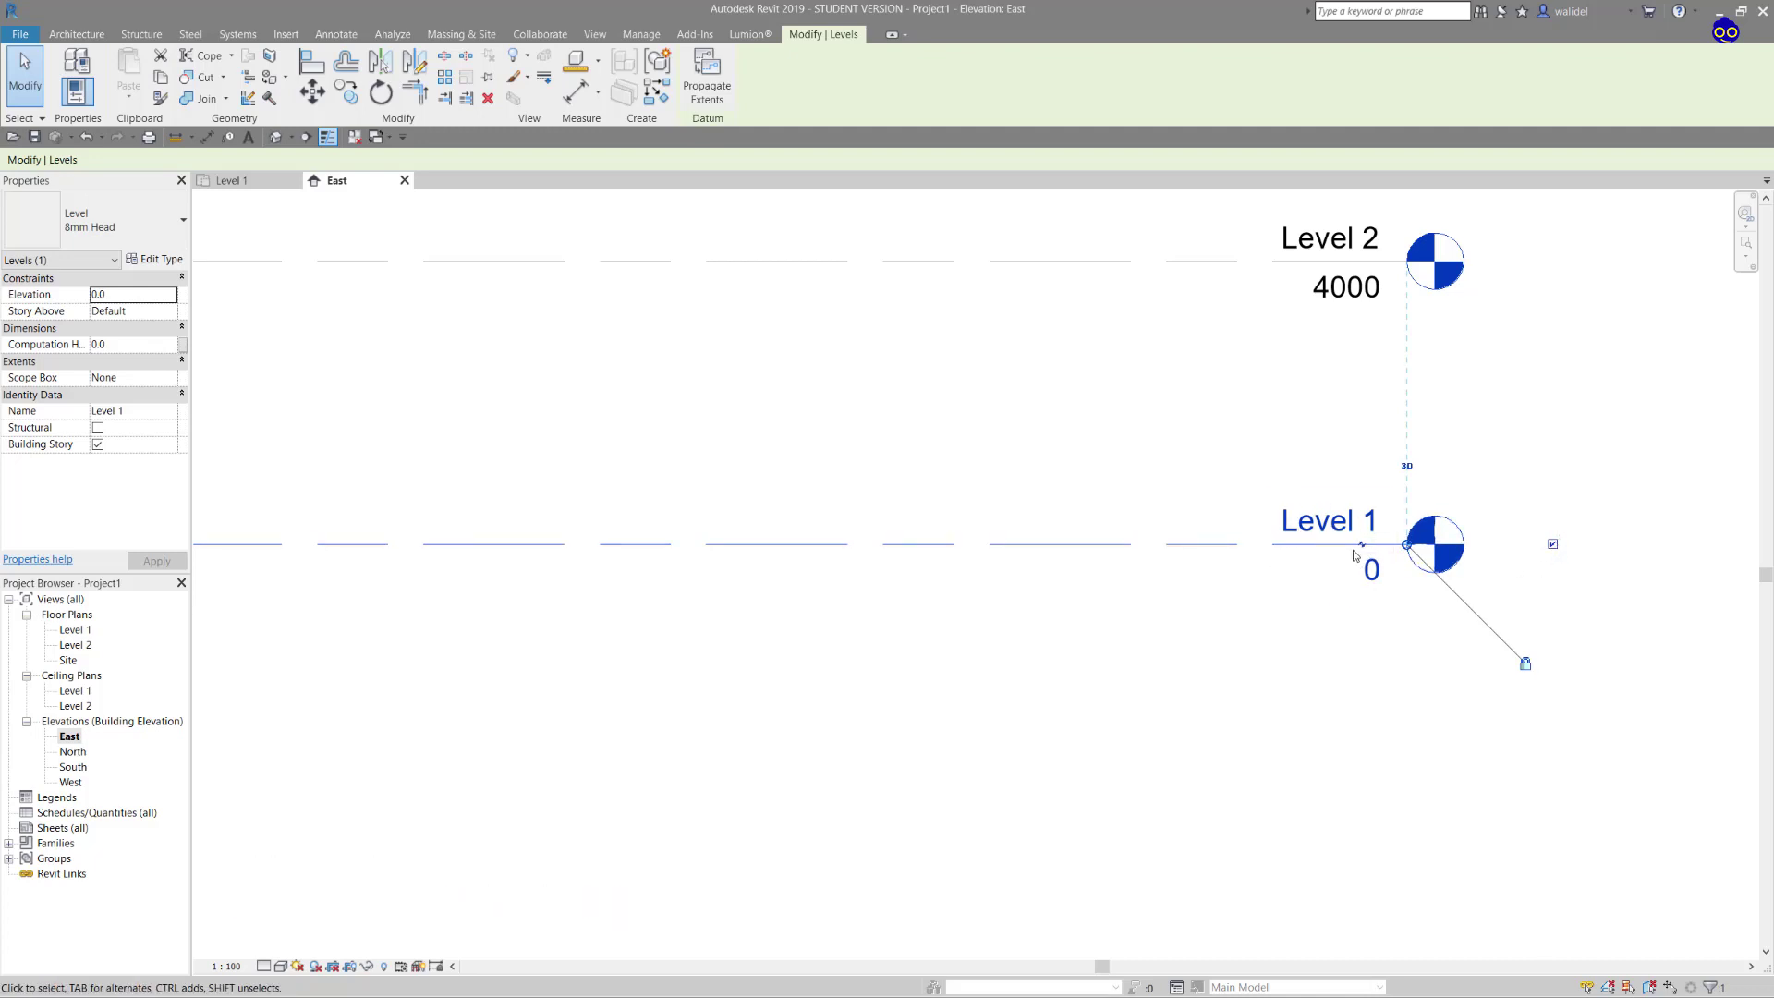
scroll(1353, 554, "down", 4)
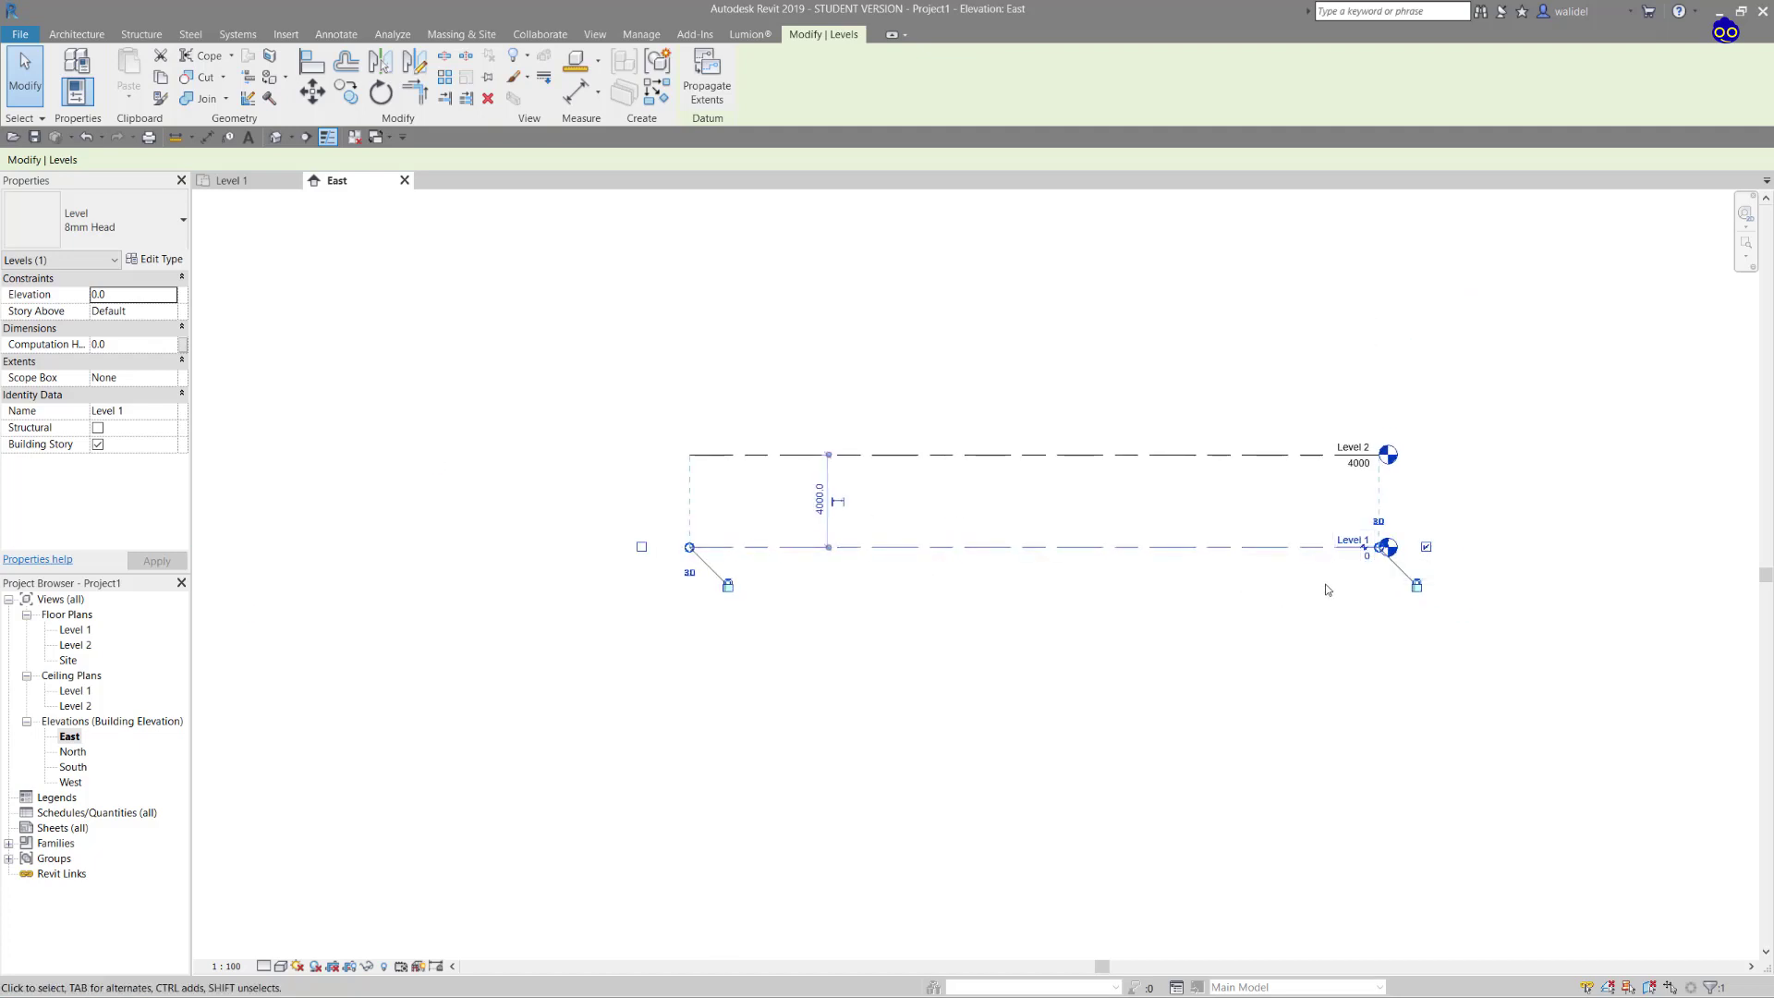
Step: Show the bubble at the left end of Level 1, and hide it again
scroll(644, 554, "up", 3)
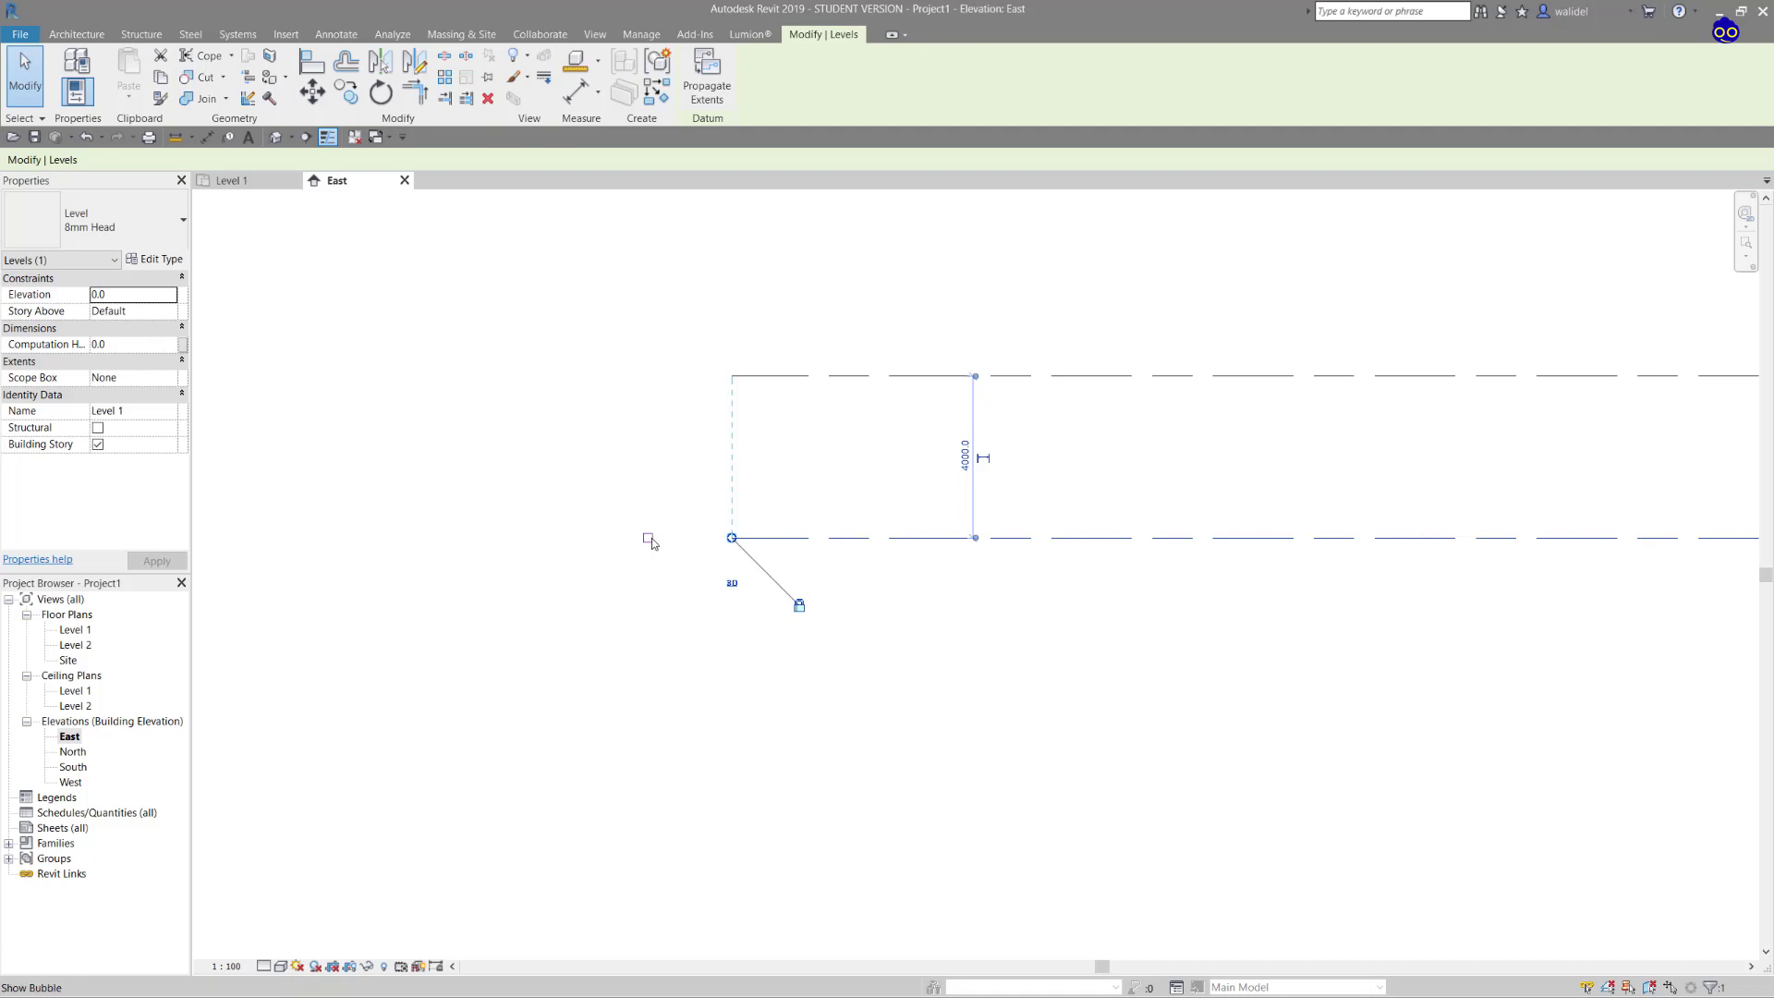
left_click(648, 538)
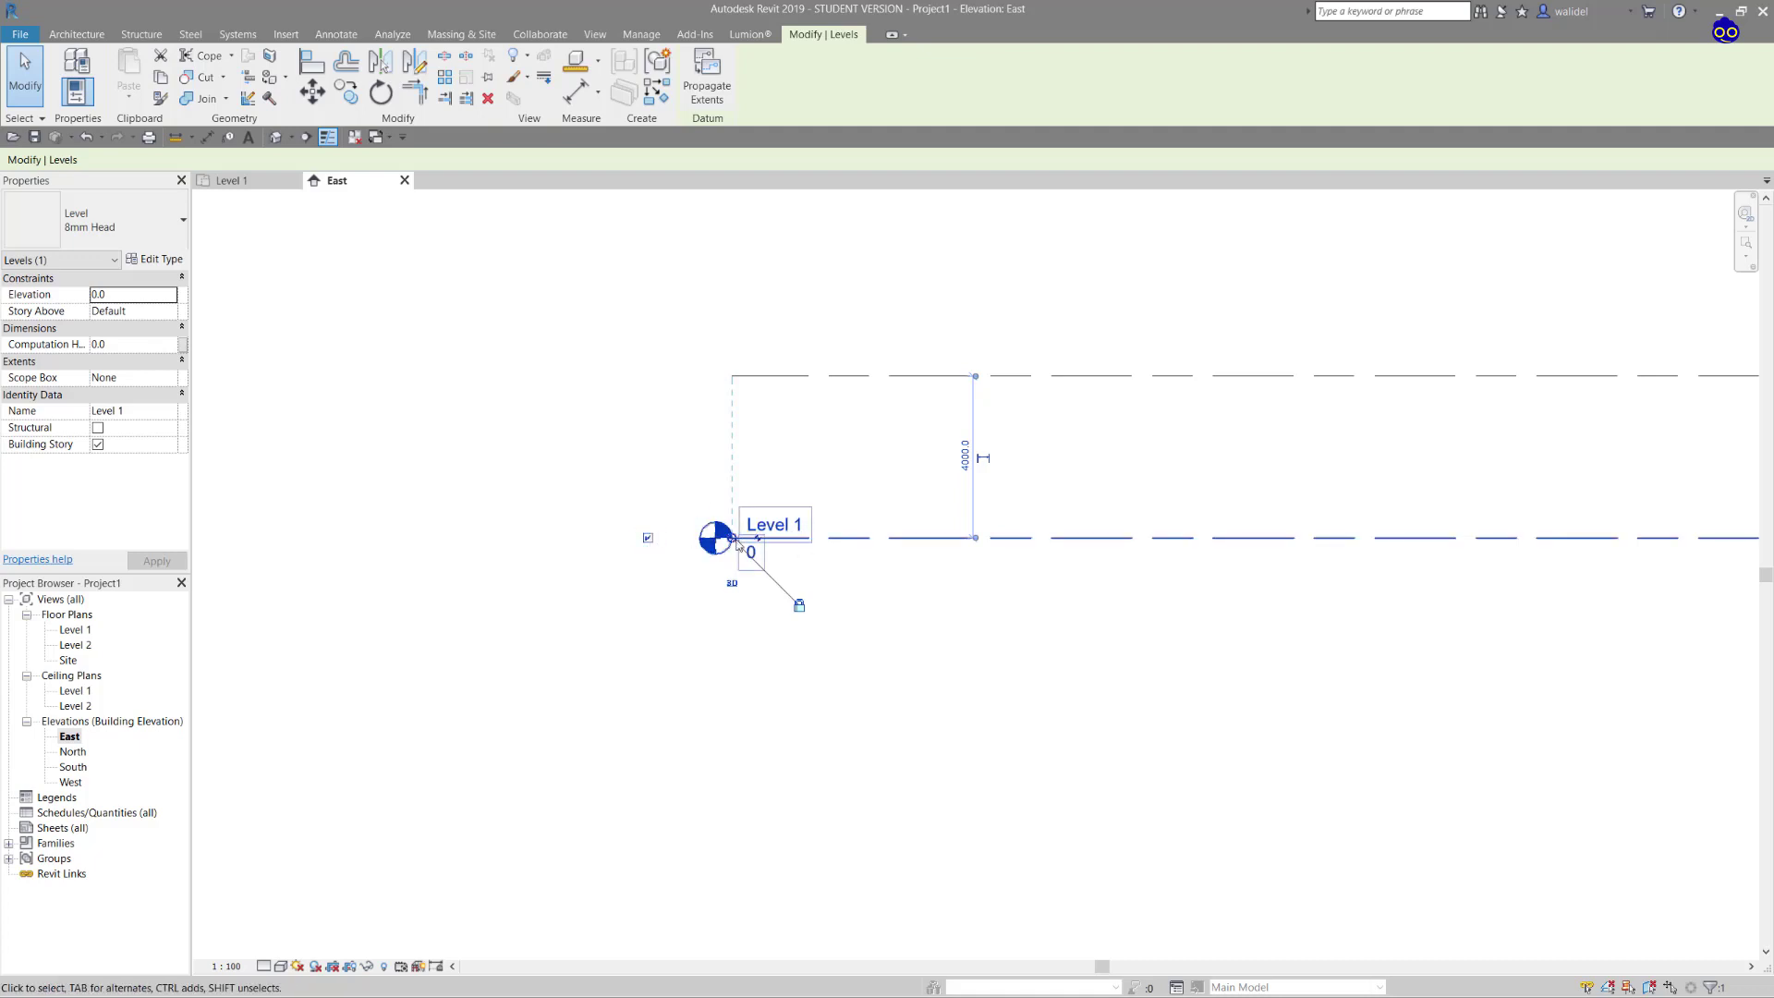
scroll(719, 554, "down", 2)
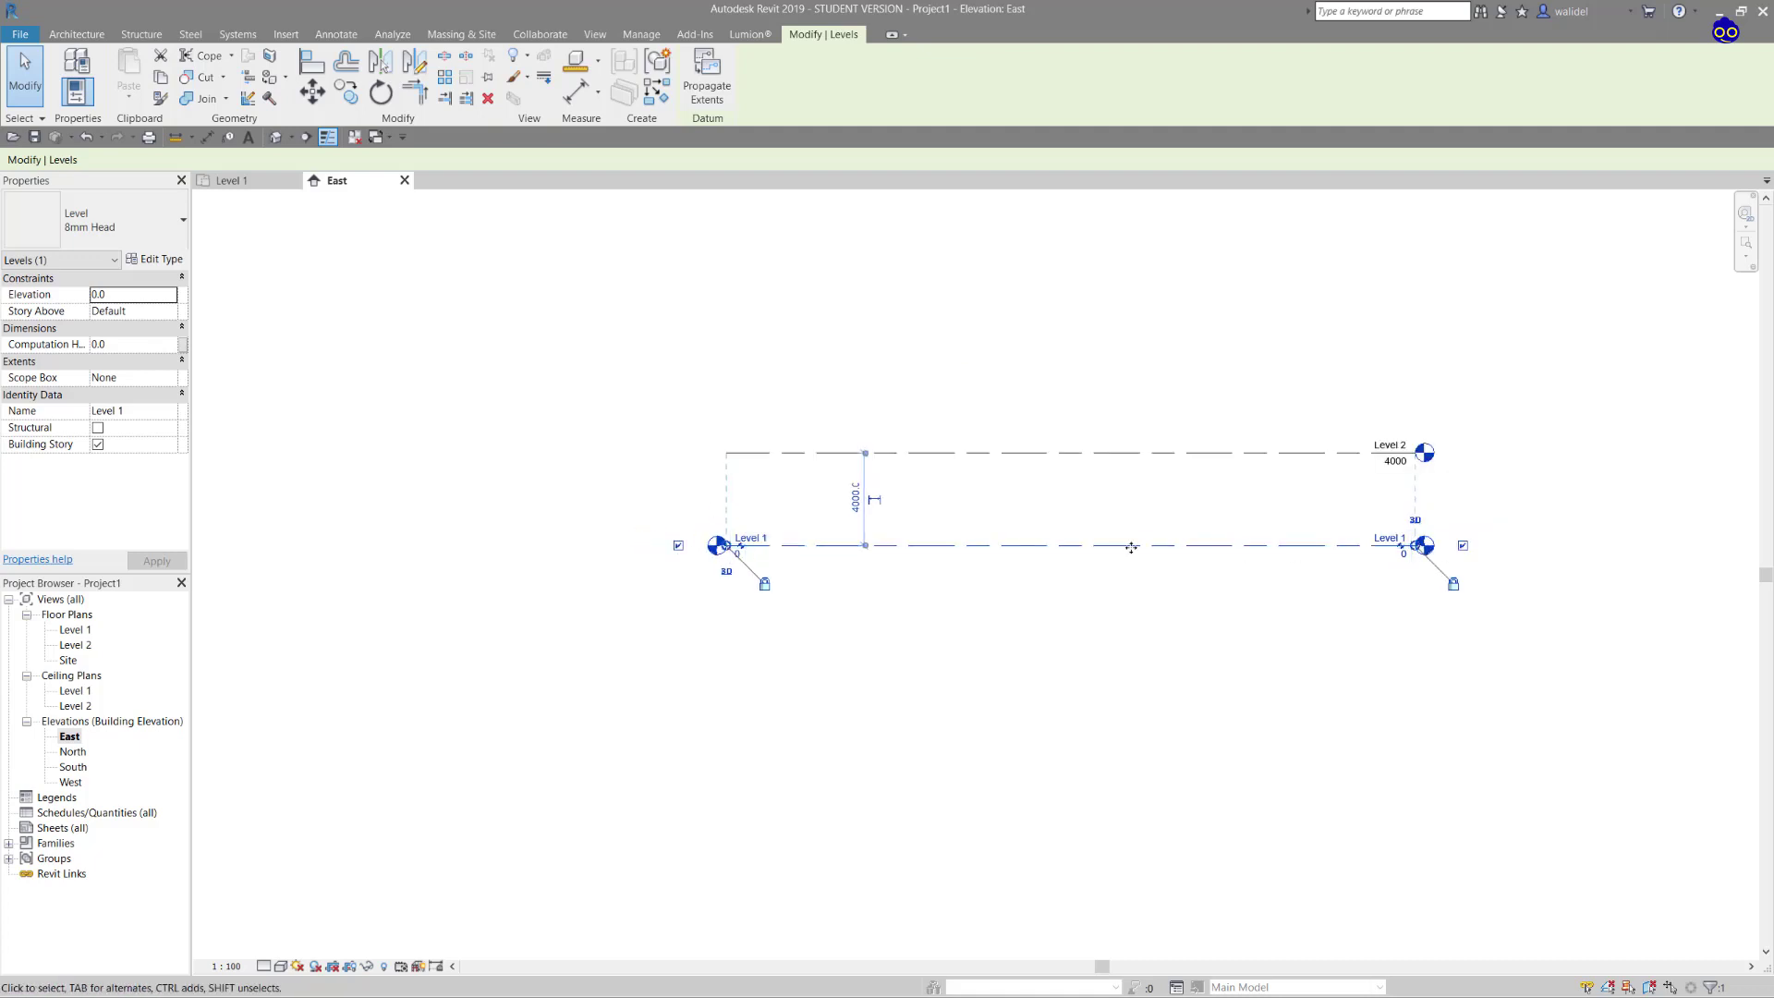
left_click(678, 545)
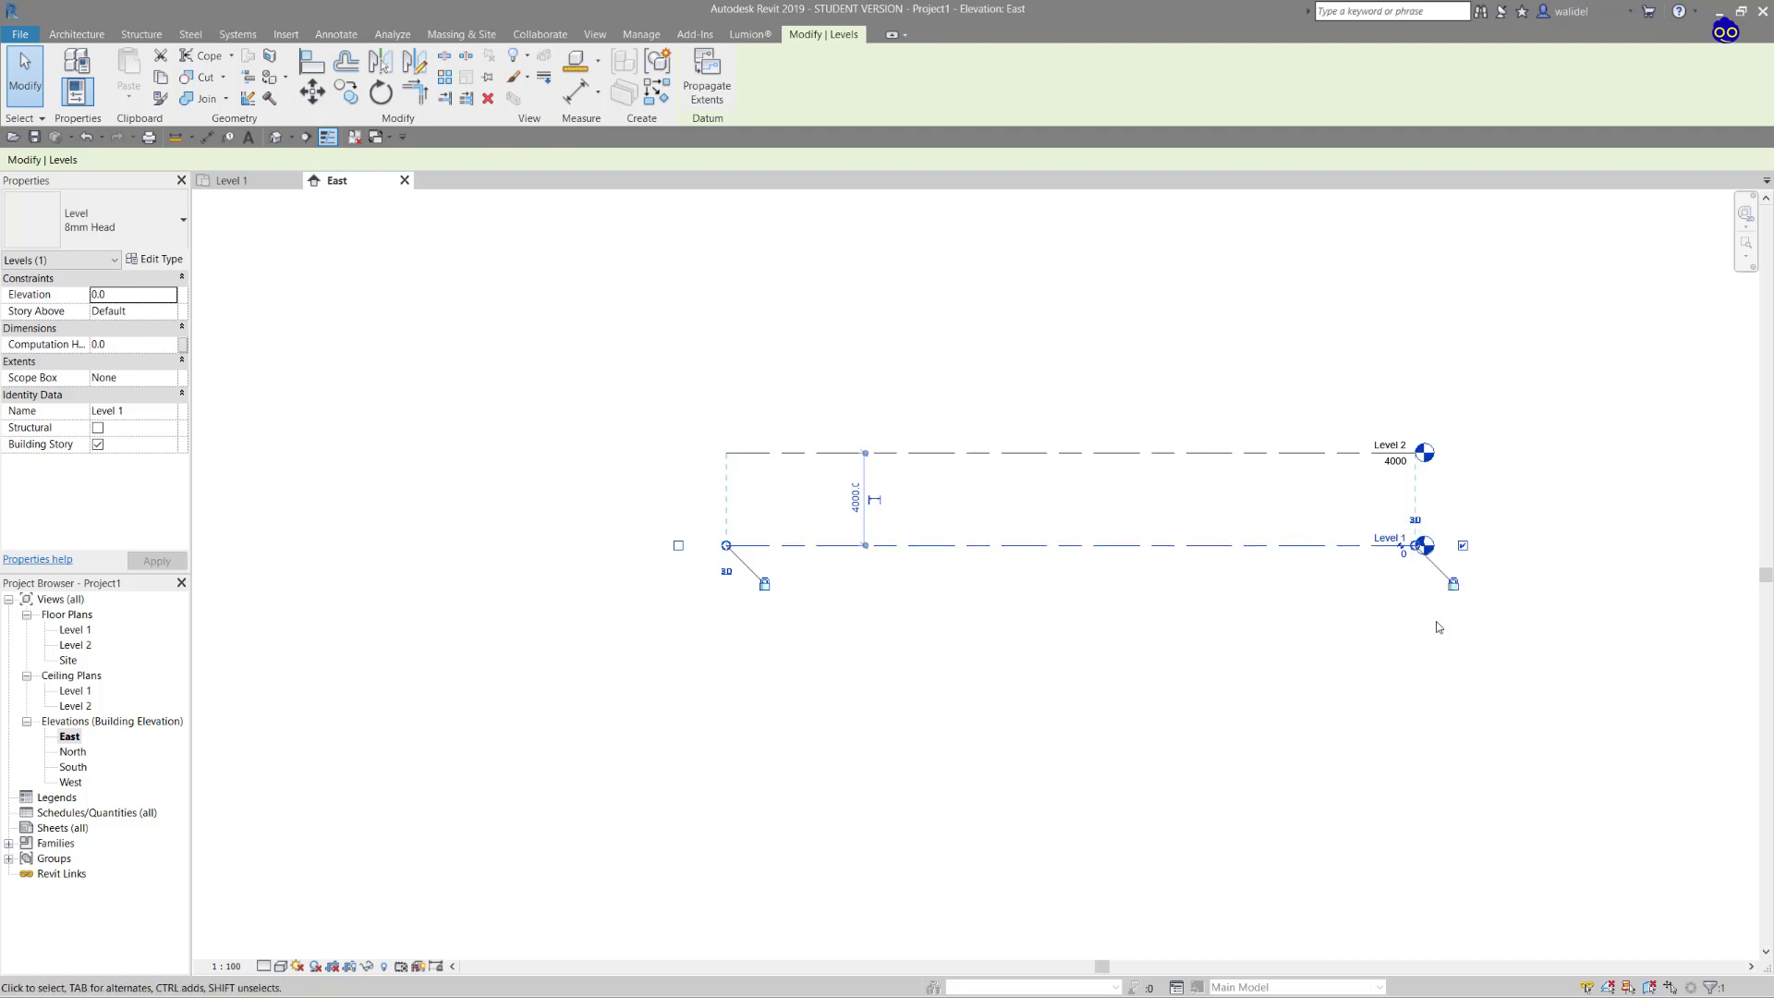
Step: Shorten Level 1 and the aligned Level 2 together by pulling their right end far inward along the lines
scroll(1418, 547, "up", 6)
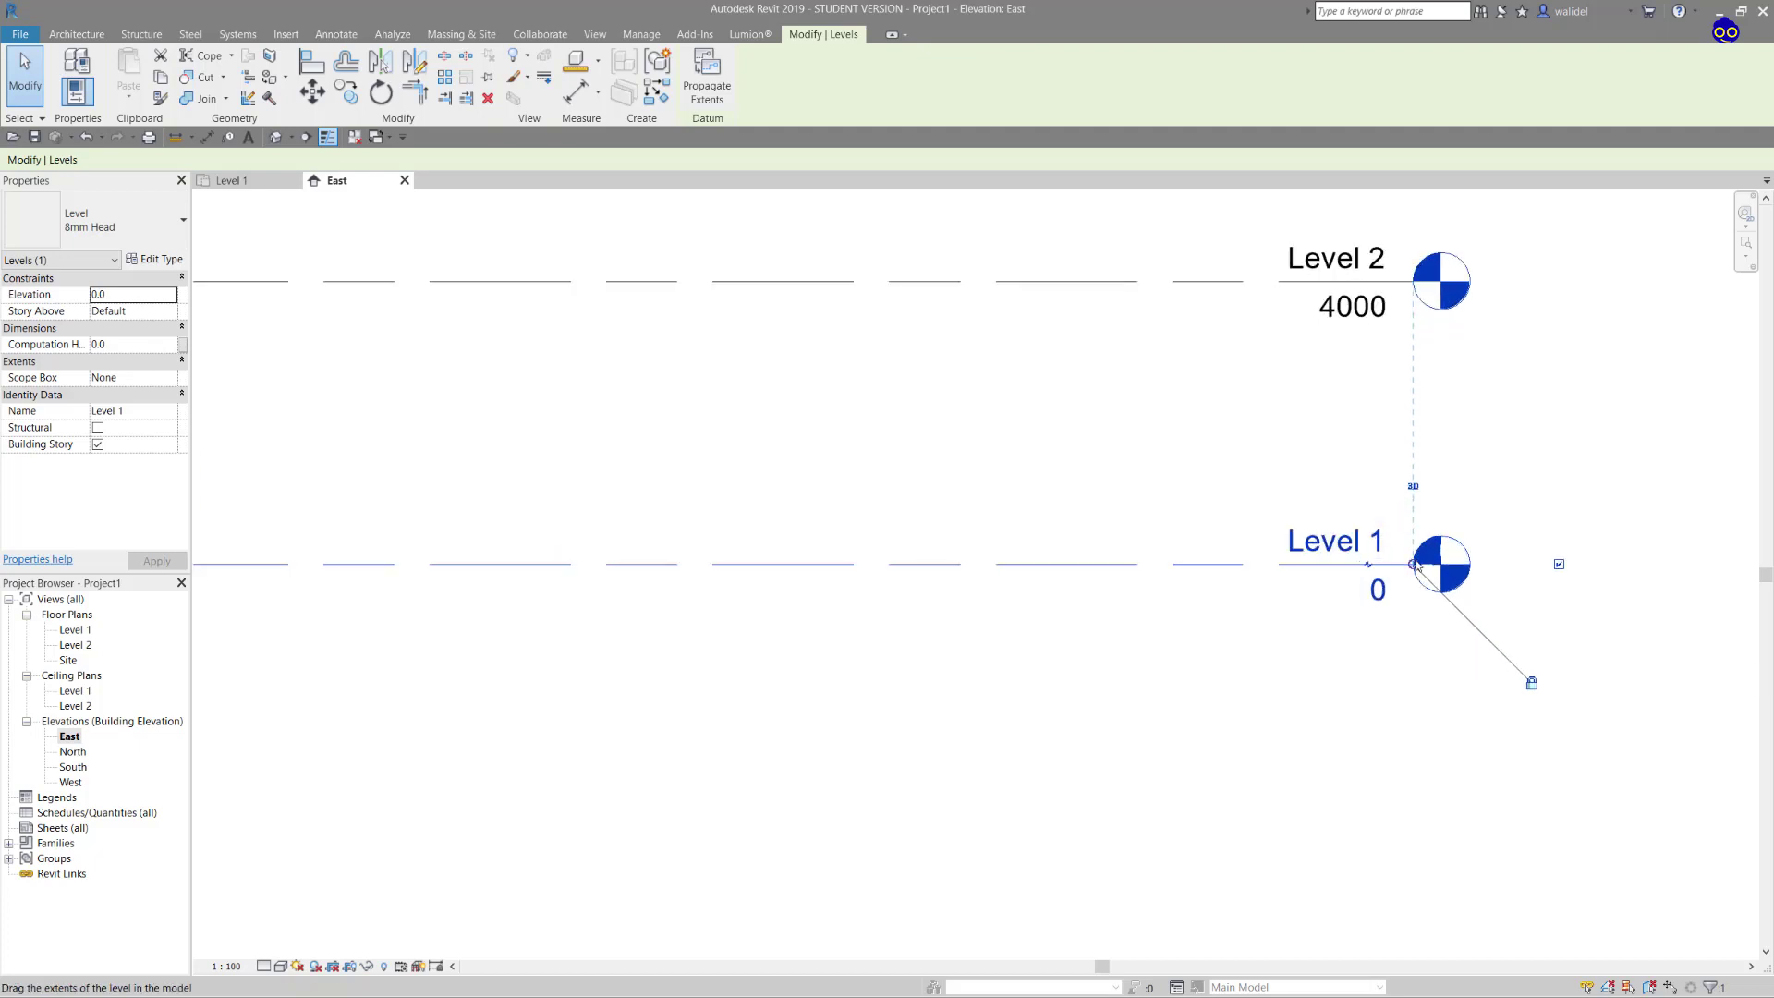
scroll(1416, 568, "up", 3)
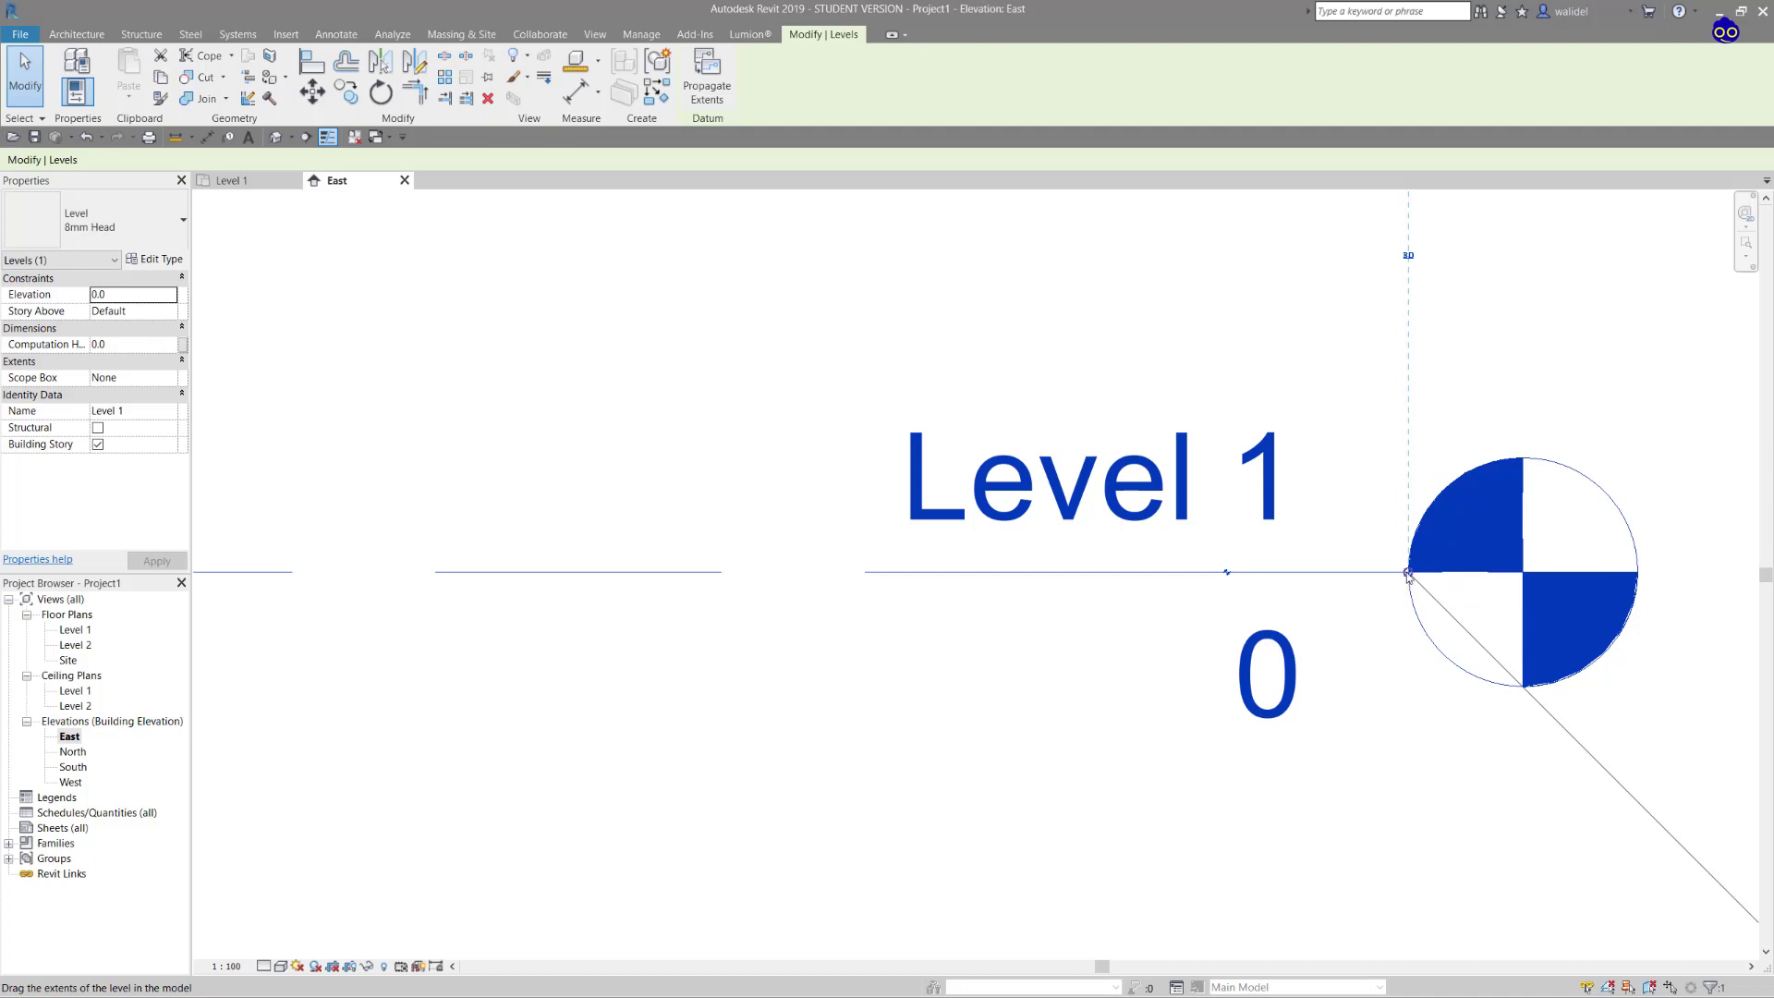
scroll(1408, 574, "down", 2)
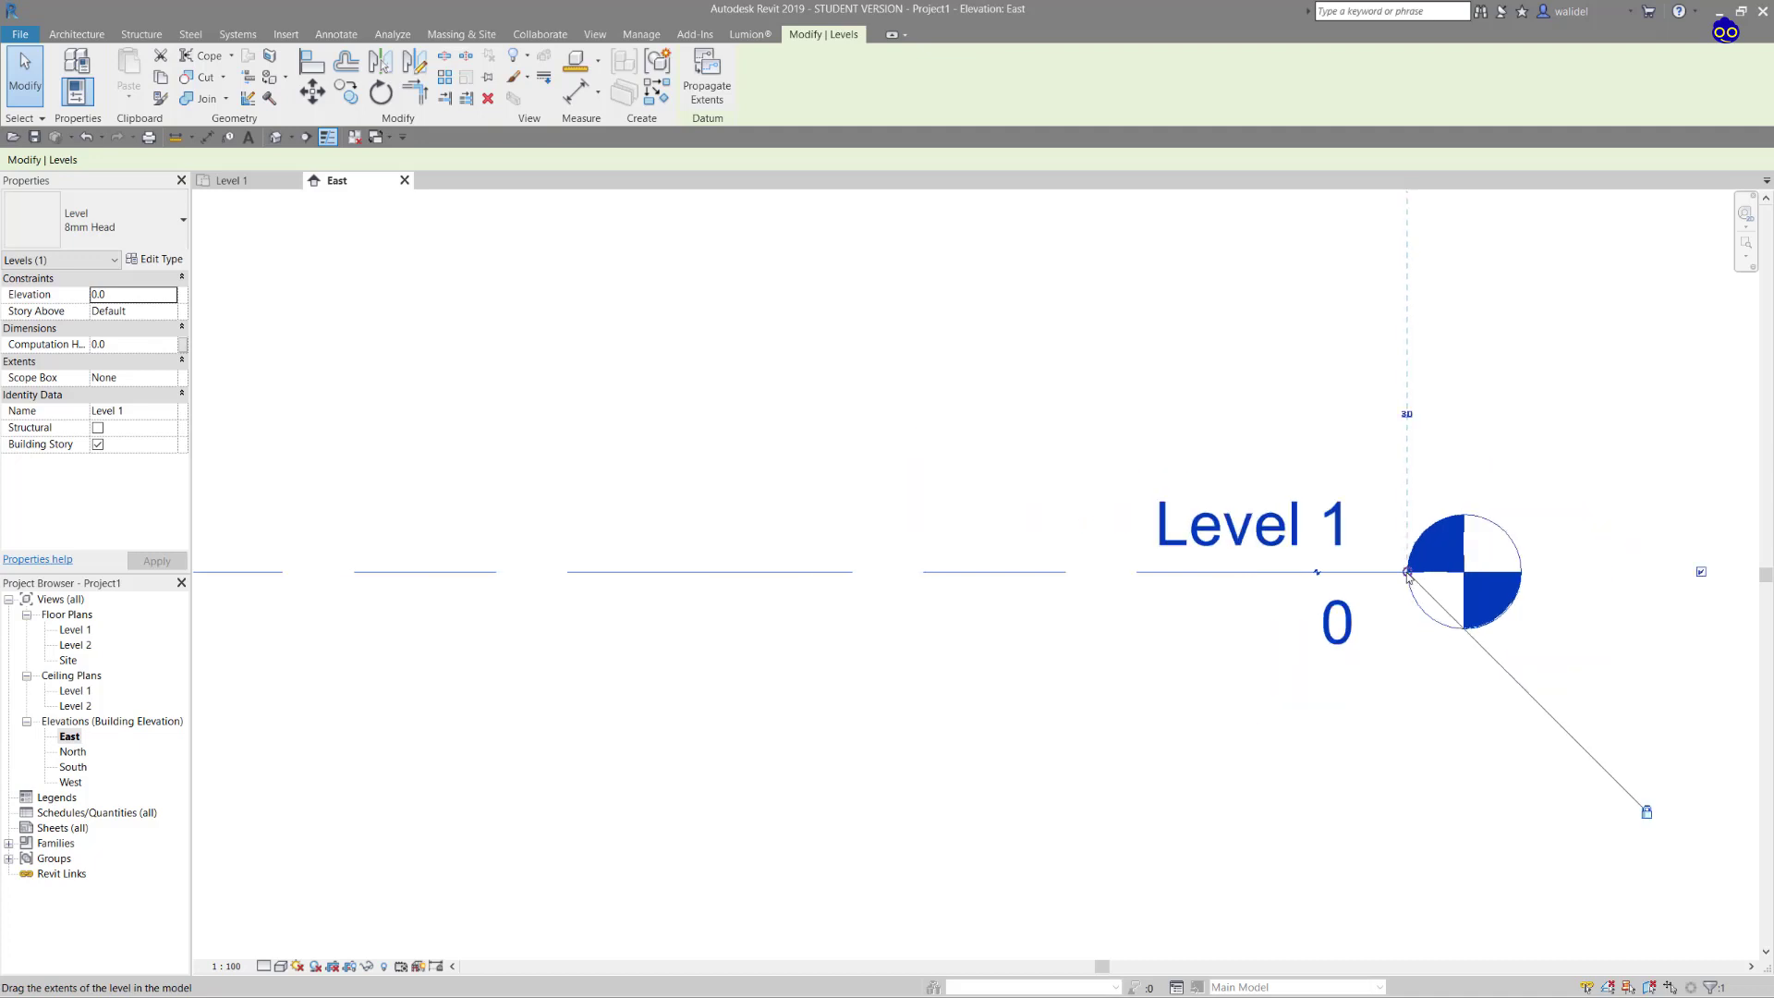
scroll(1408, 574, "down", 1)
scroll(1408, 574, "down", 1)
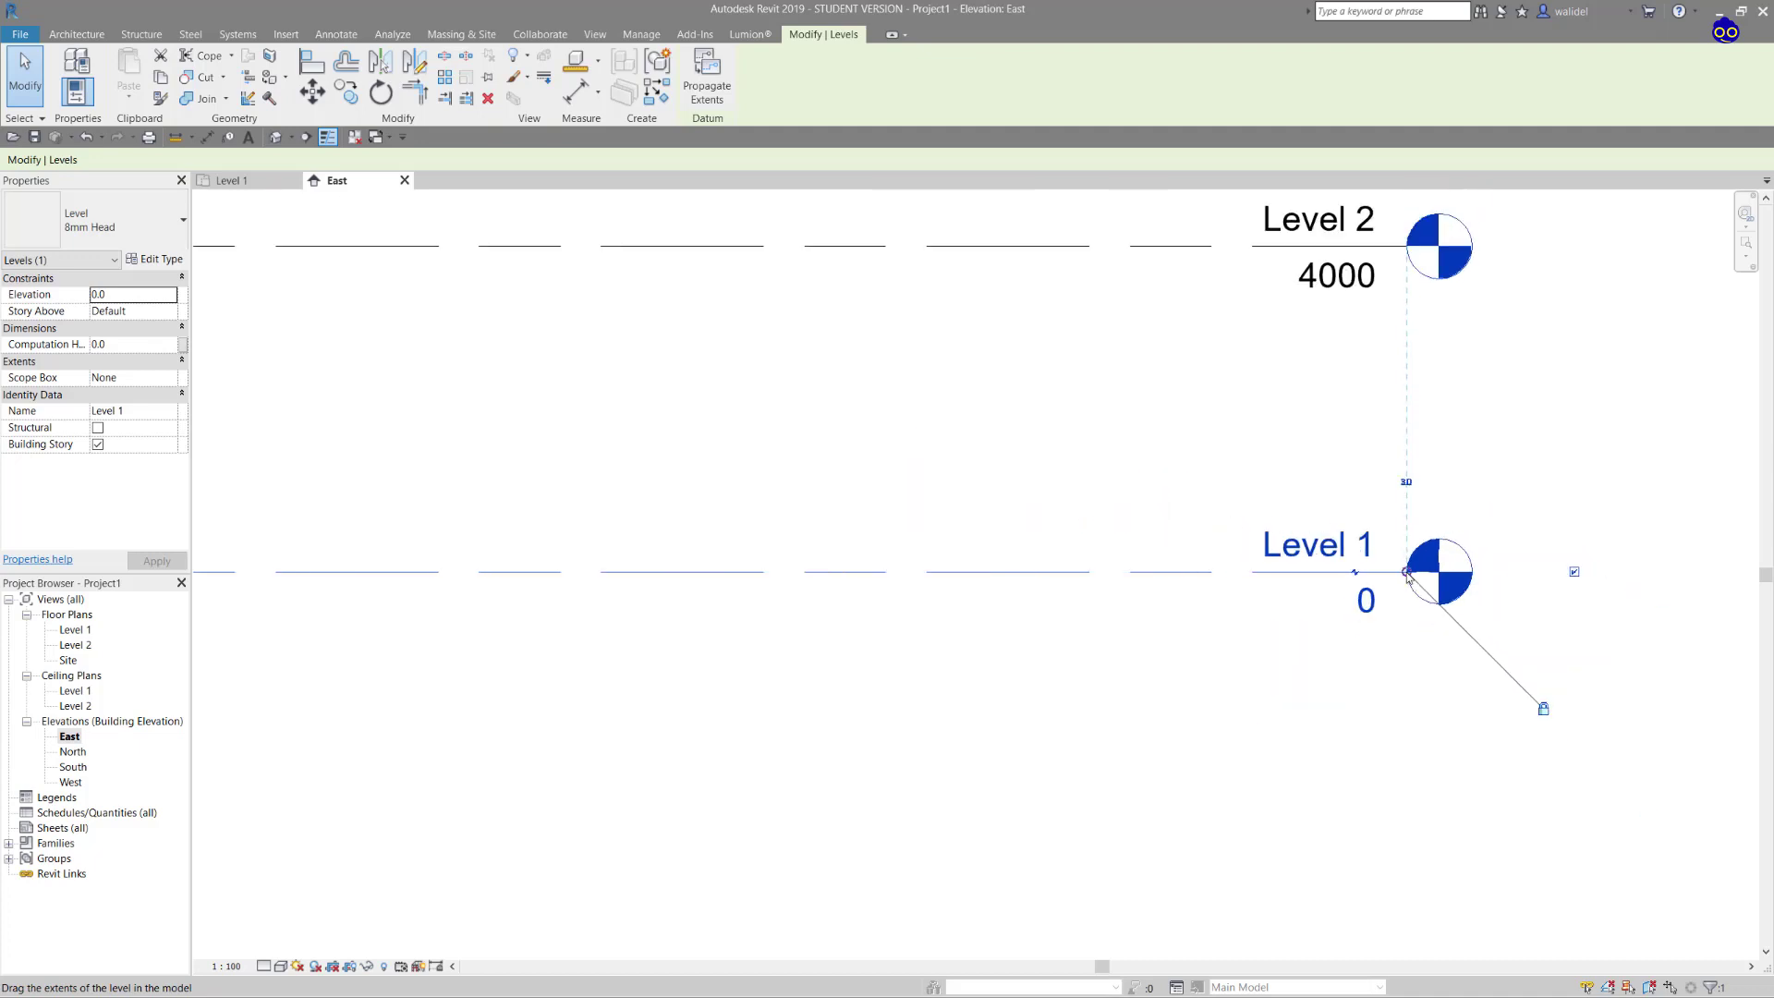
left_click_drag(1407, 572, 577, 554)
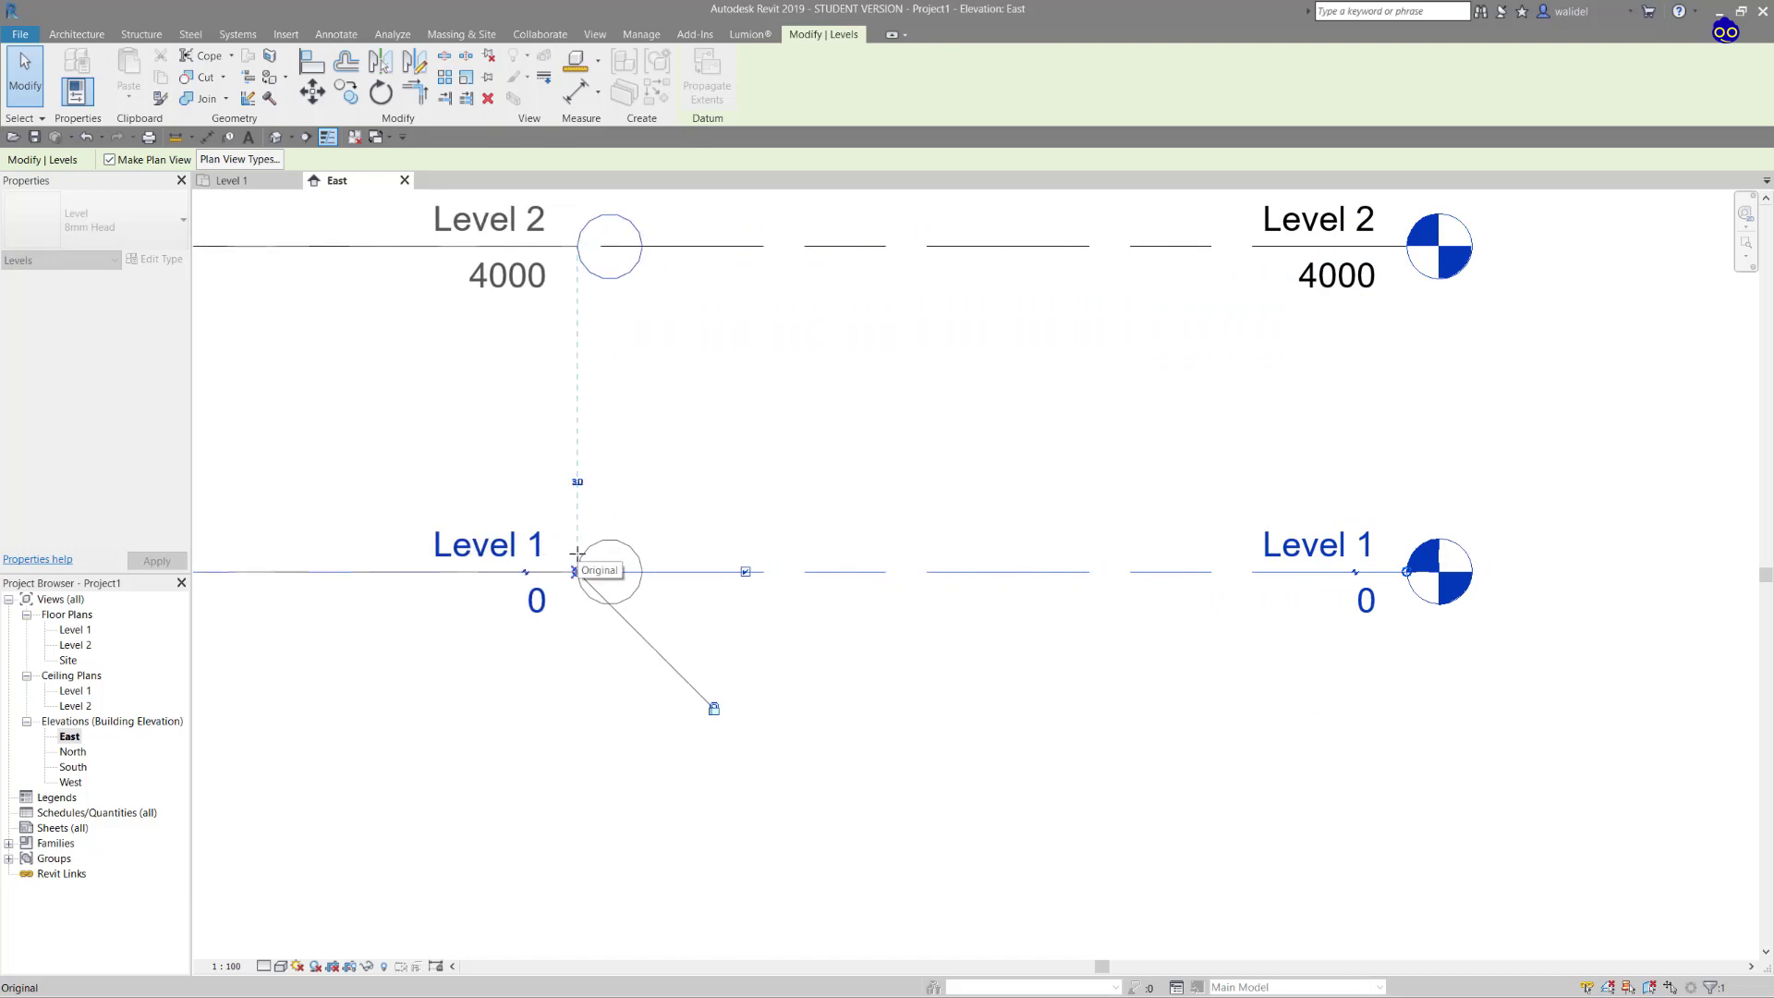
left_click_drag(577, 553, 576, 554)
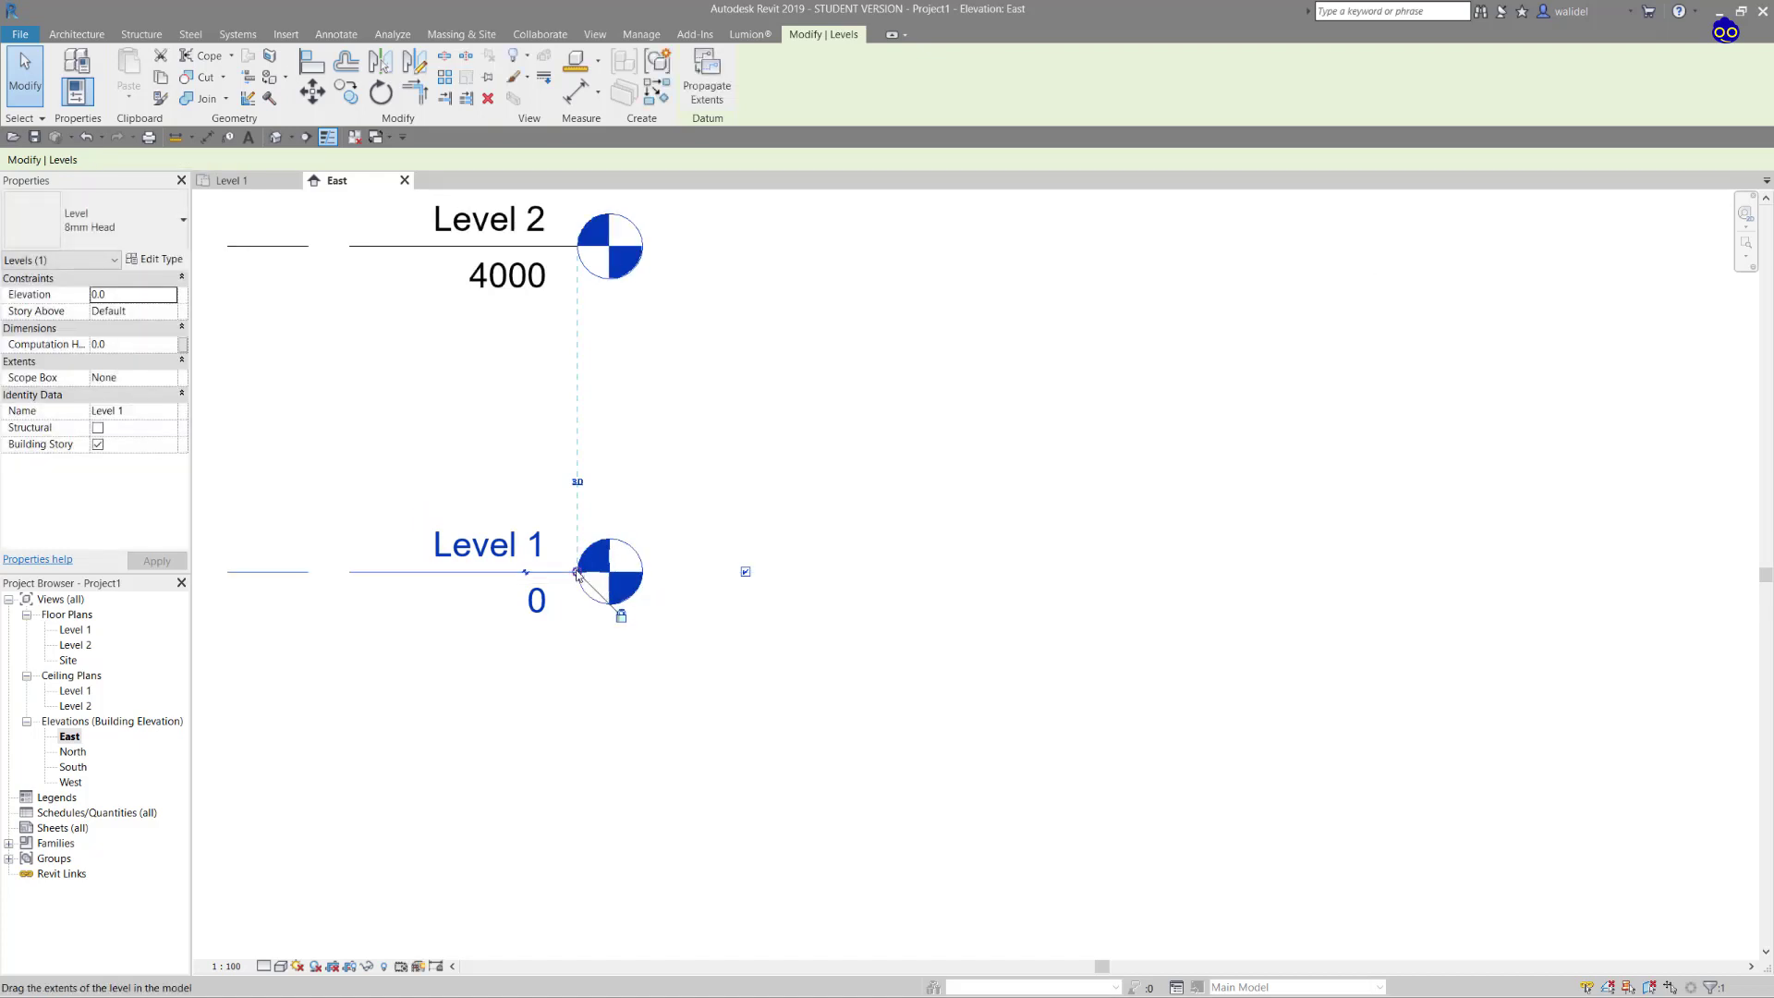
Step: Extend the right end of Level 1 and the aligned Level 2 outward, beyond where the lines originally ended
left_click_drag(577, 573, 1654, 573)
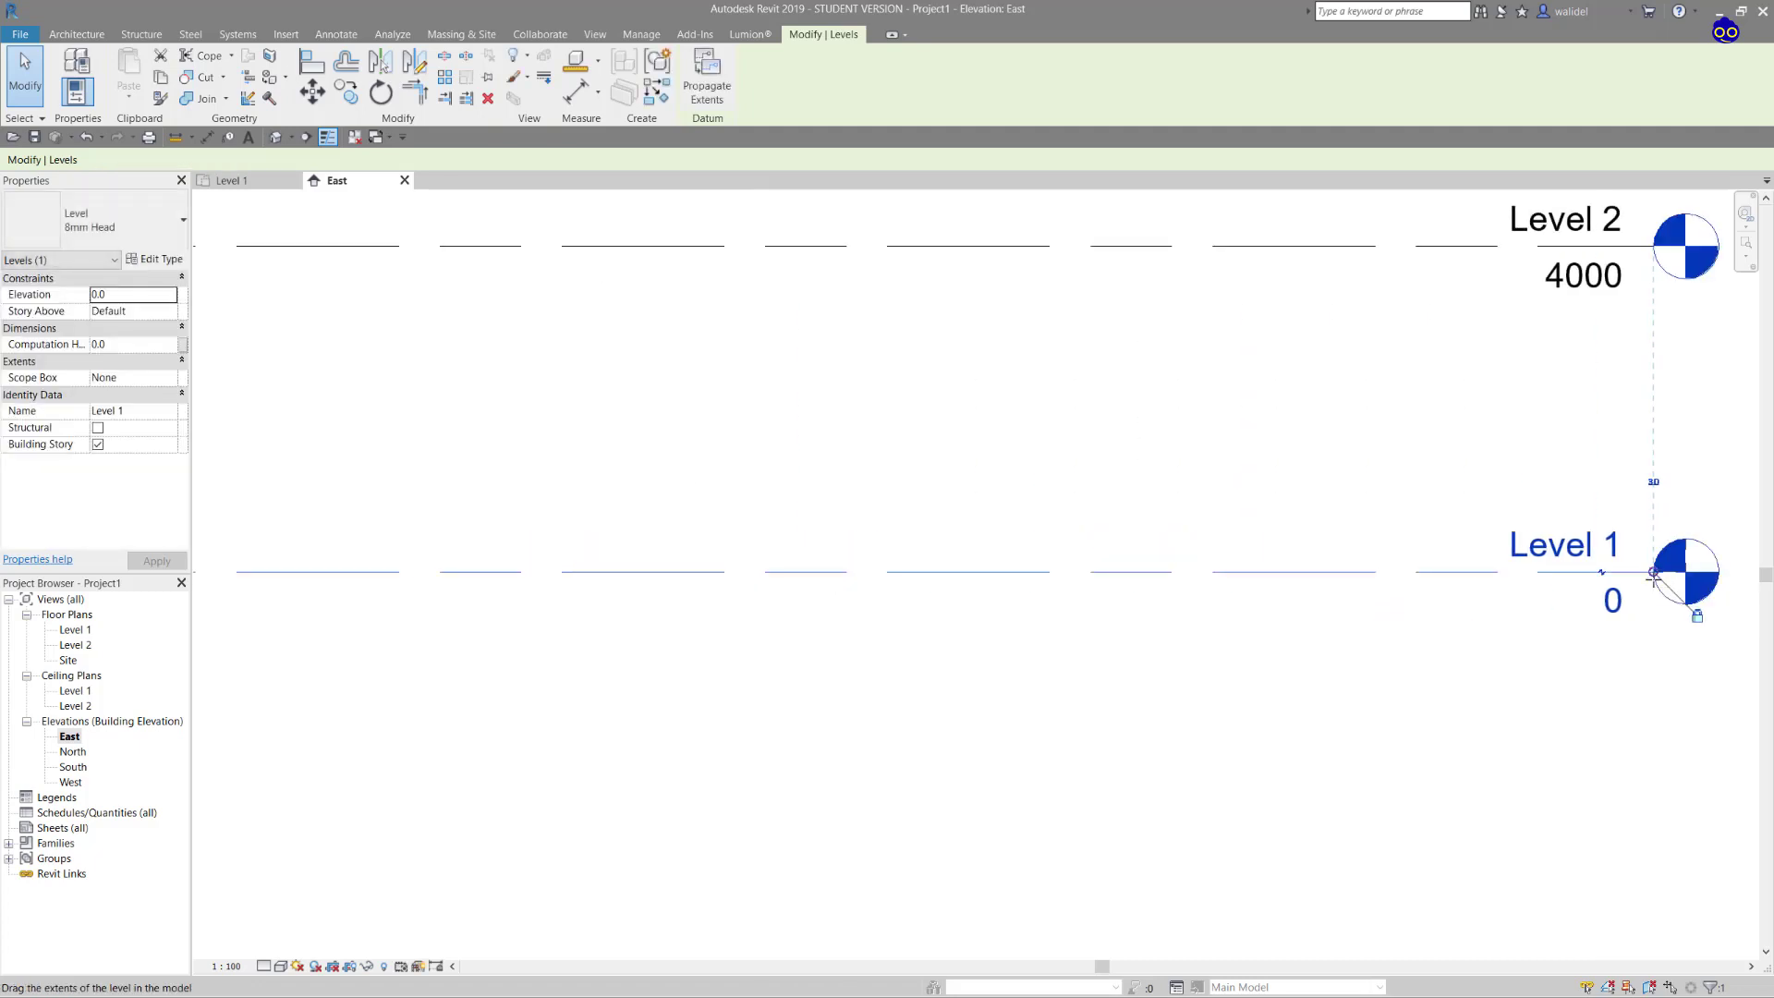
scroll(1658, 576, "down", 5)
scroll(1669, 582, "up", 6)
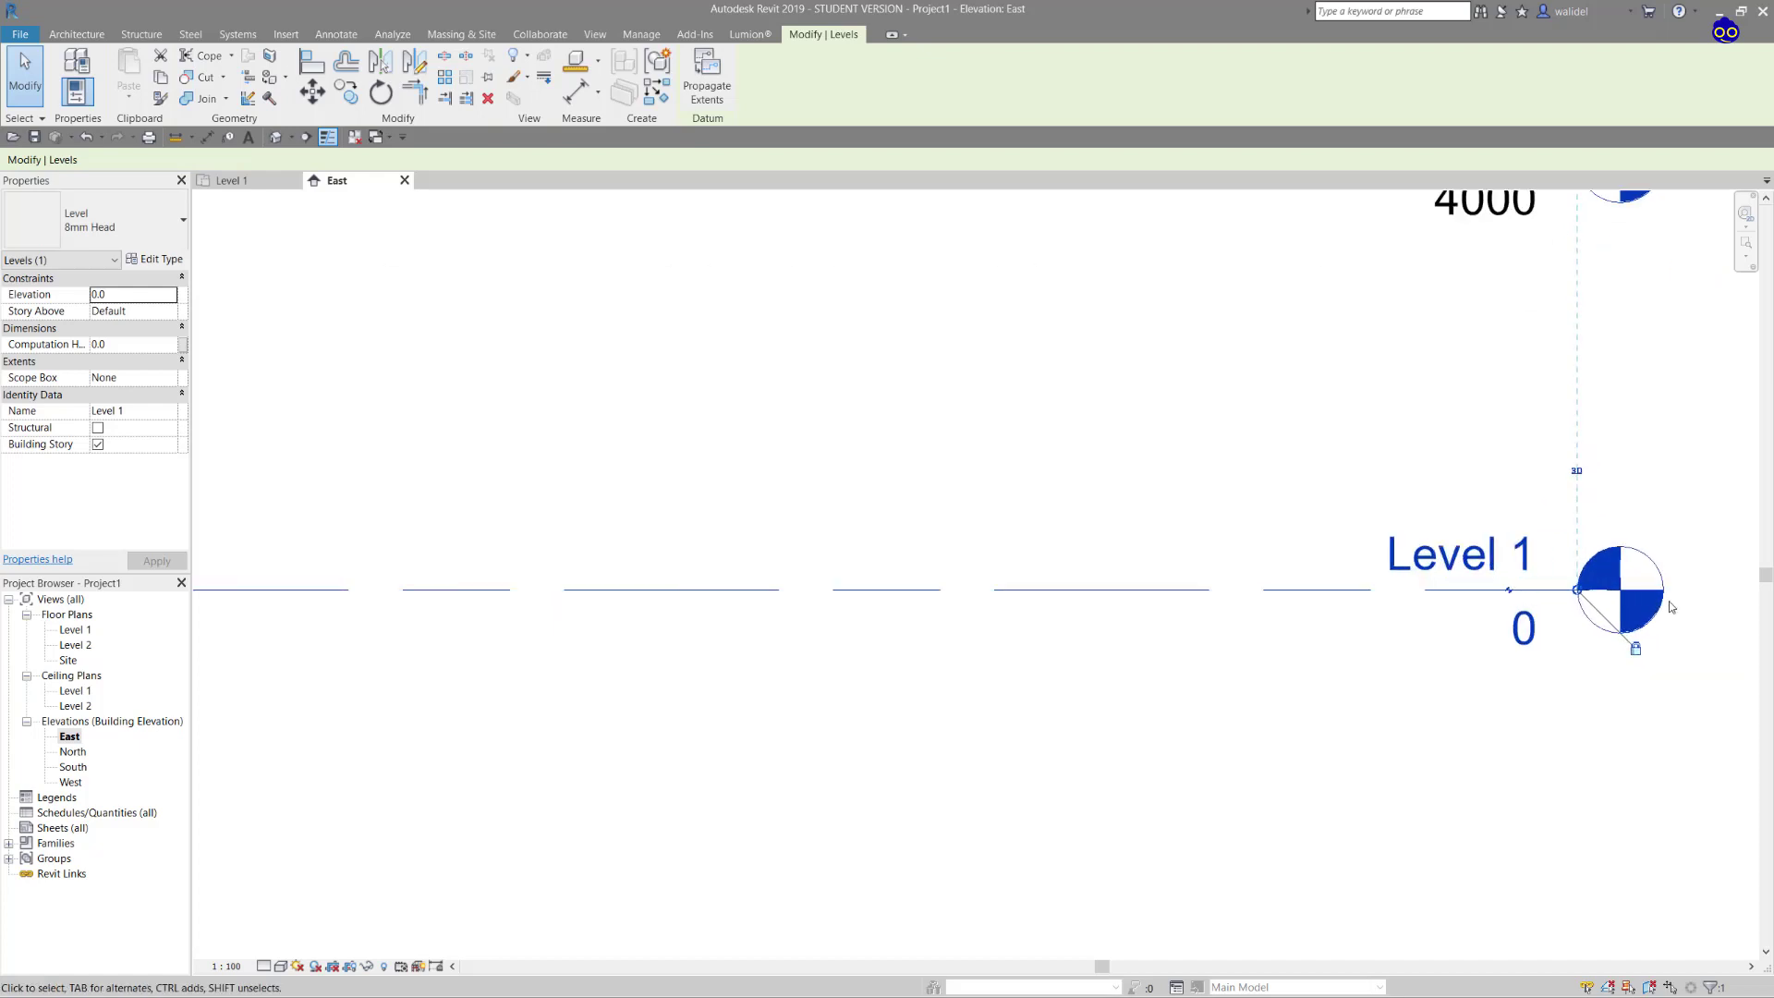
Step: Stretch the left end of Level 1 and the aligned Level 2 outward, and pull it far inward to shorten both lines
scroll(1561, 698, "down", 3)
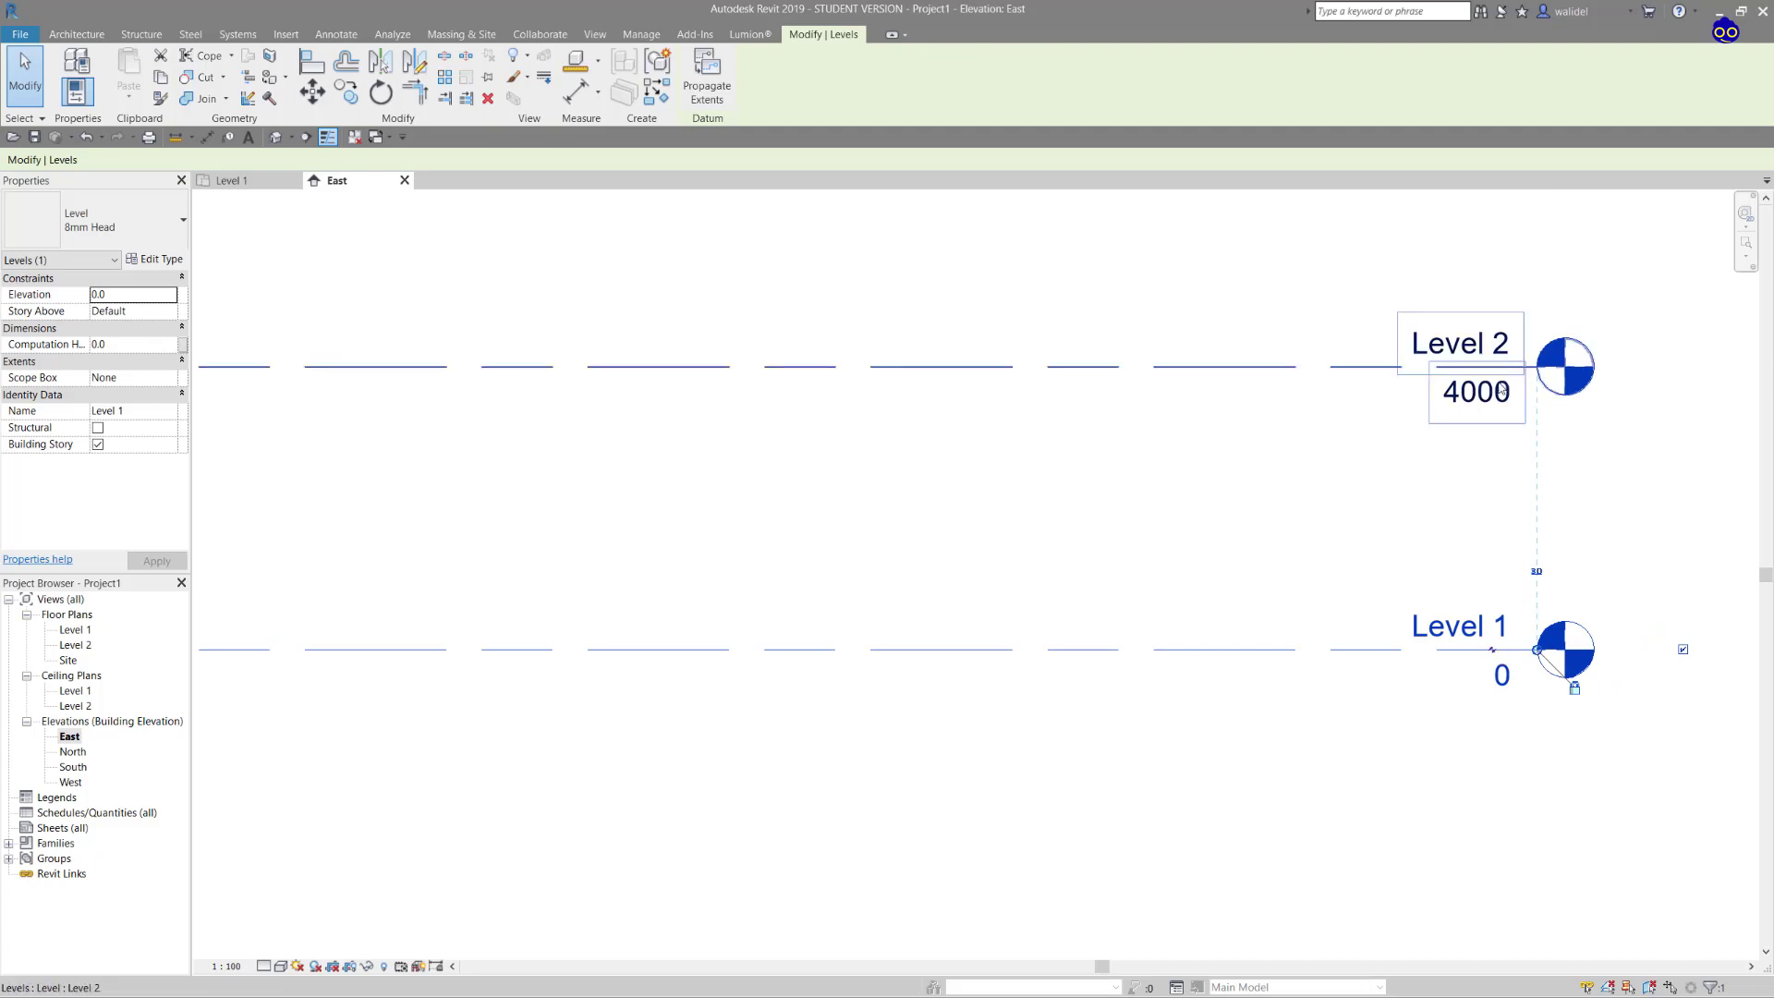
scroll(1588, 463, "down", 2)
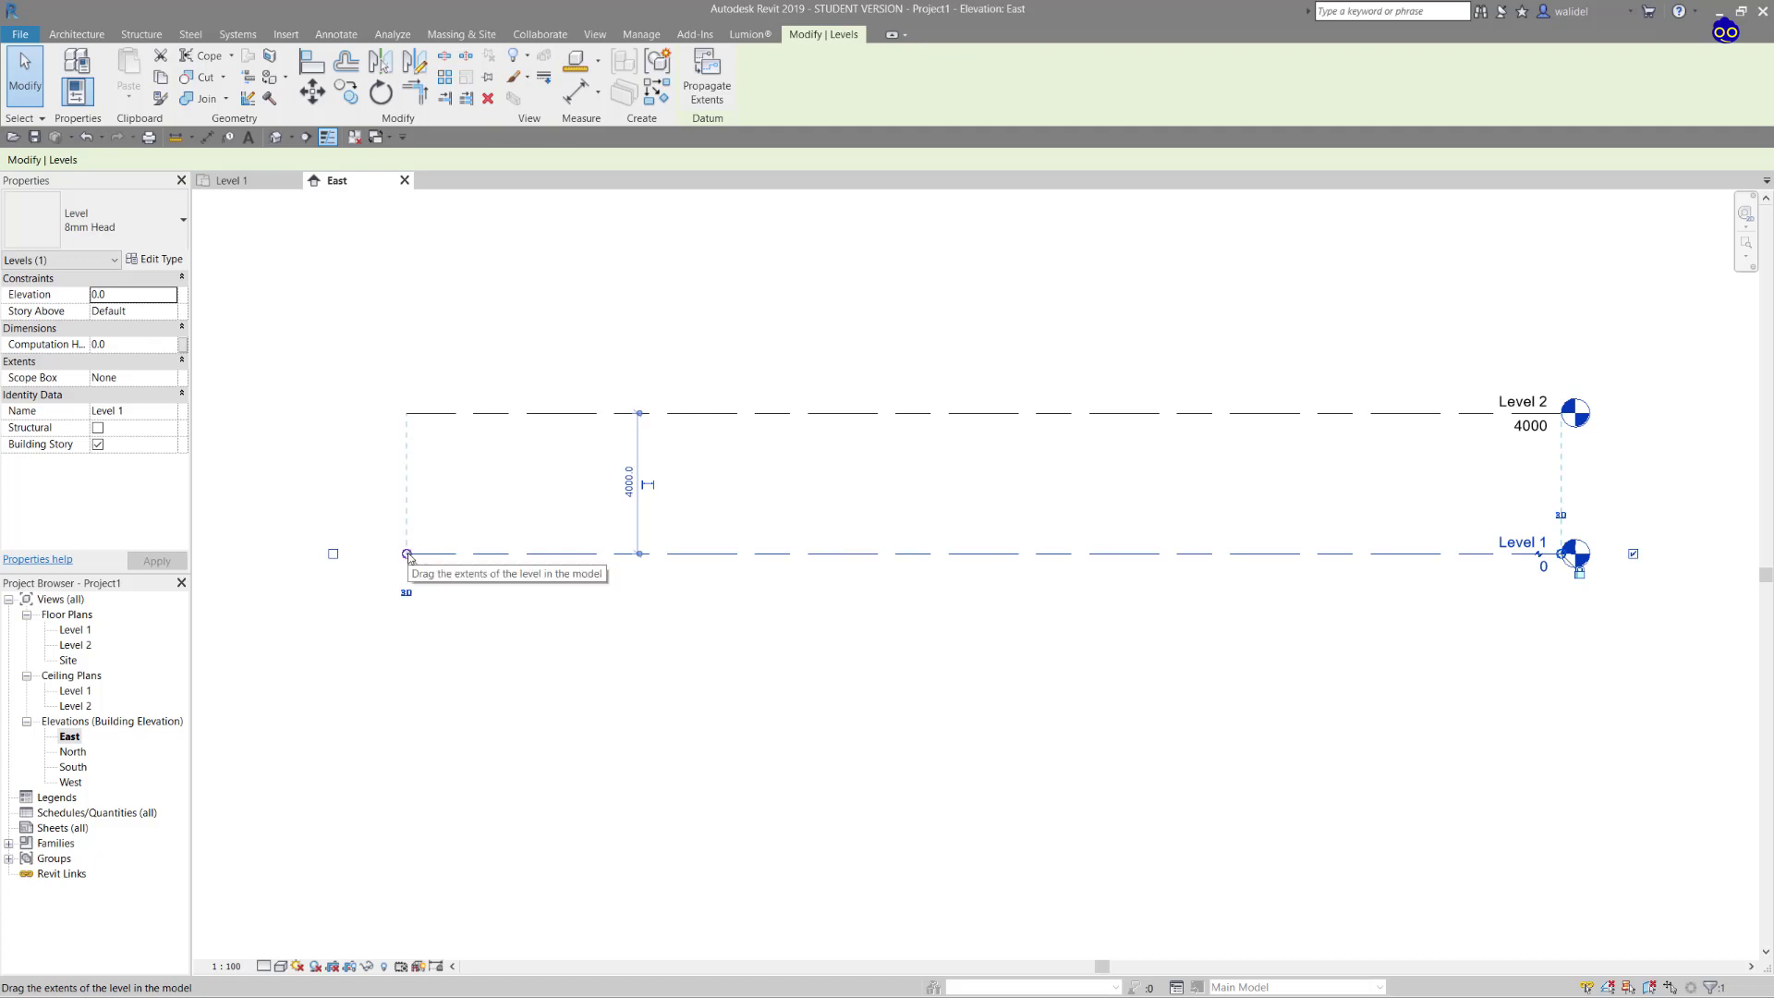
left_click_drag(407, 553, 213, 524)
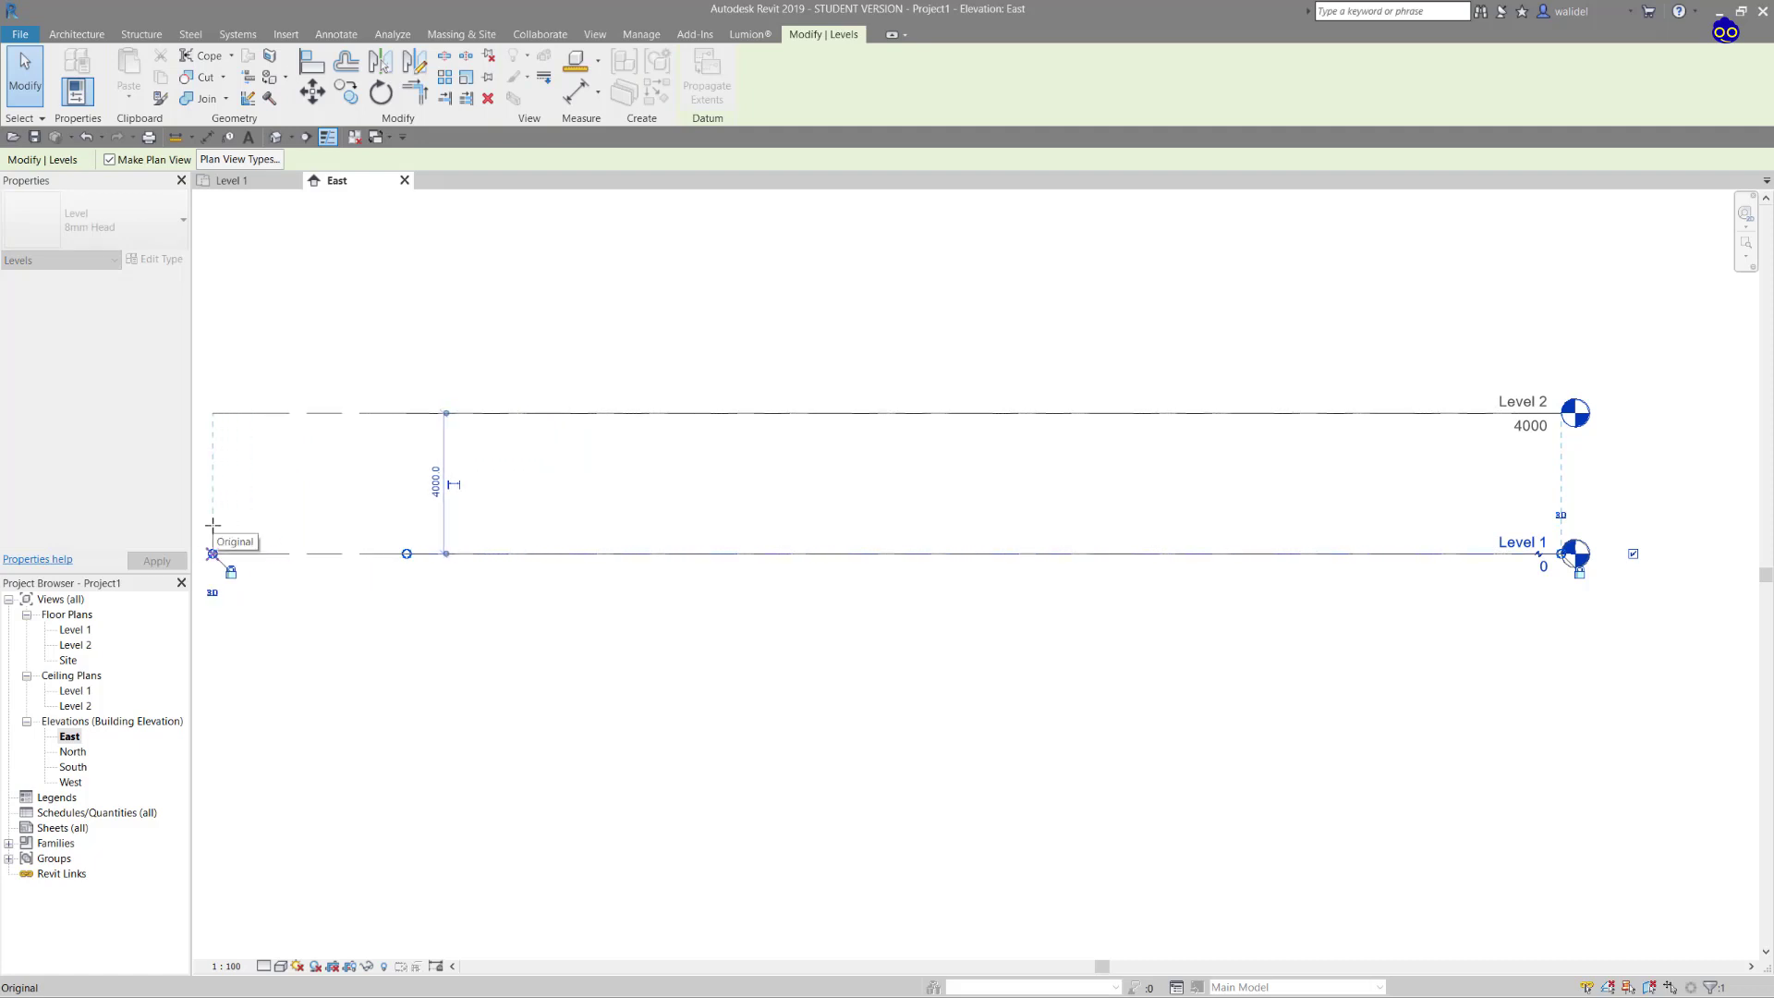
left_click_drag(212, 525, 1030, 554)
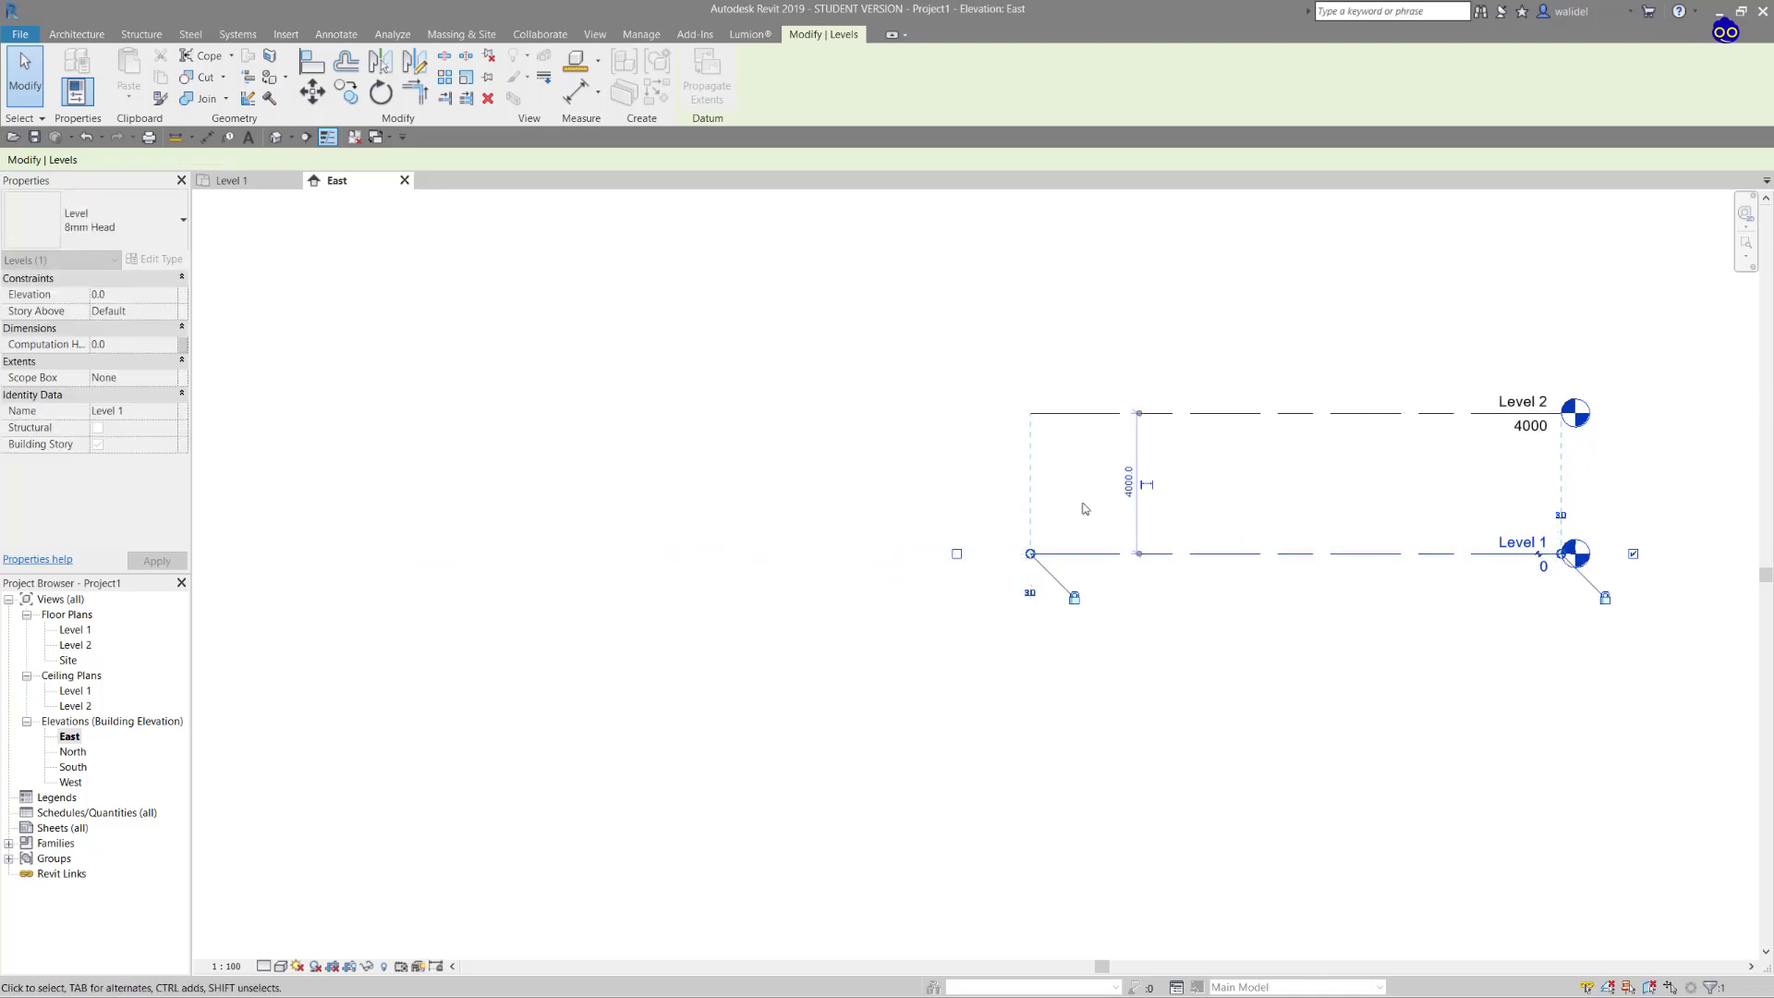
left_click(1309, 485)
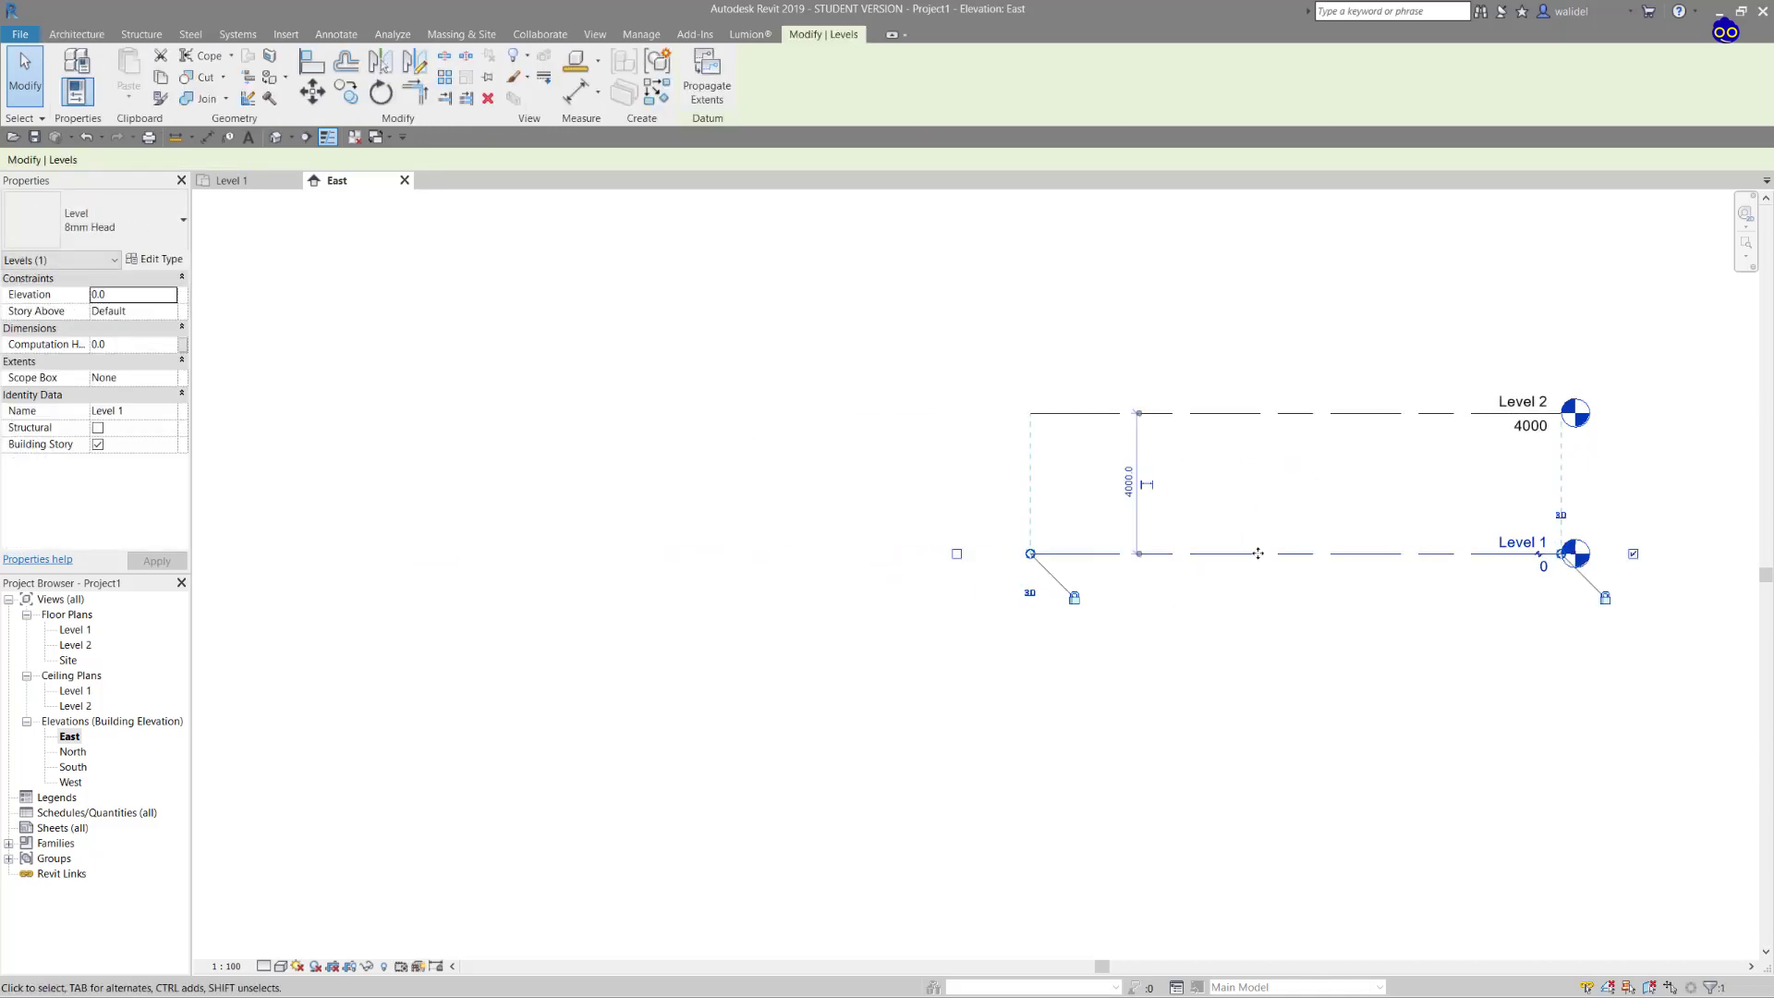
left_click(1290, 499)
left_click(1279, 553)
middle_click_drag(1229, 543, 1061, 543)
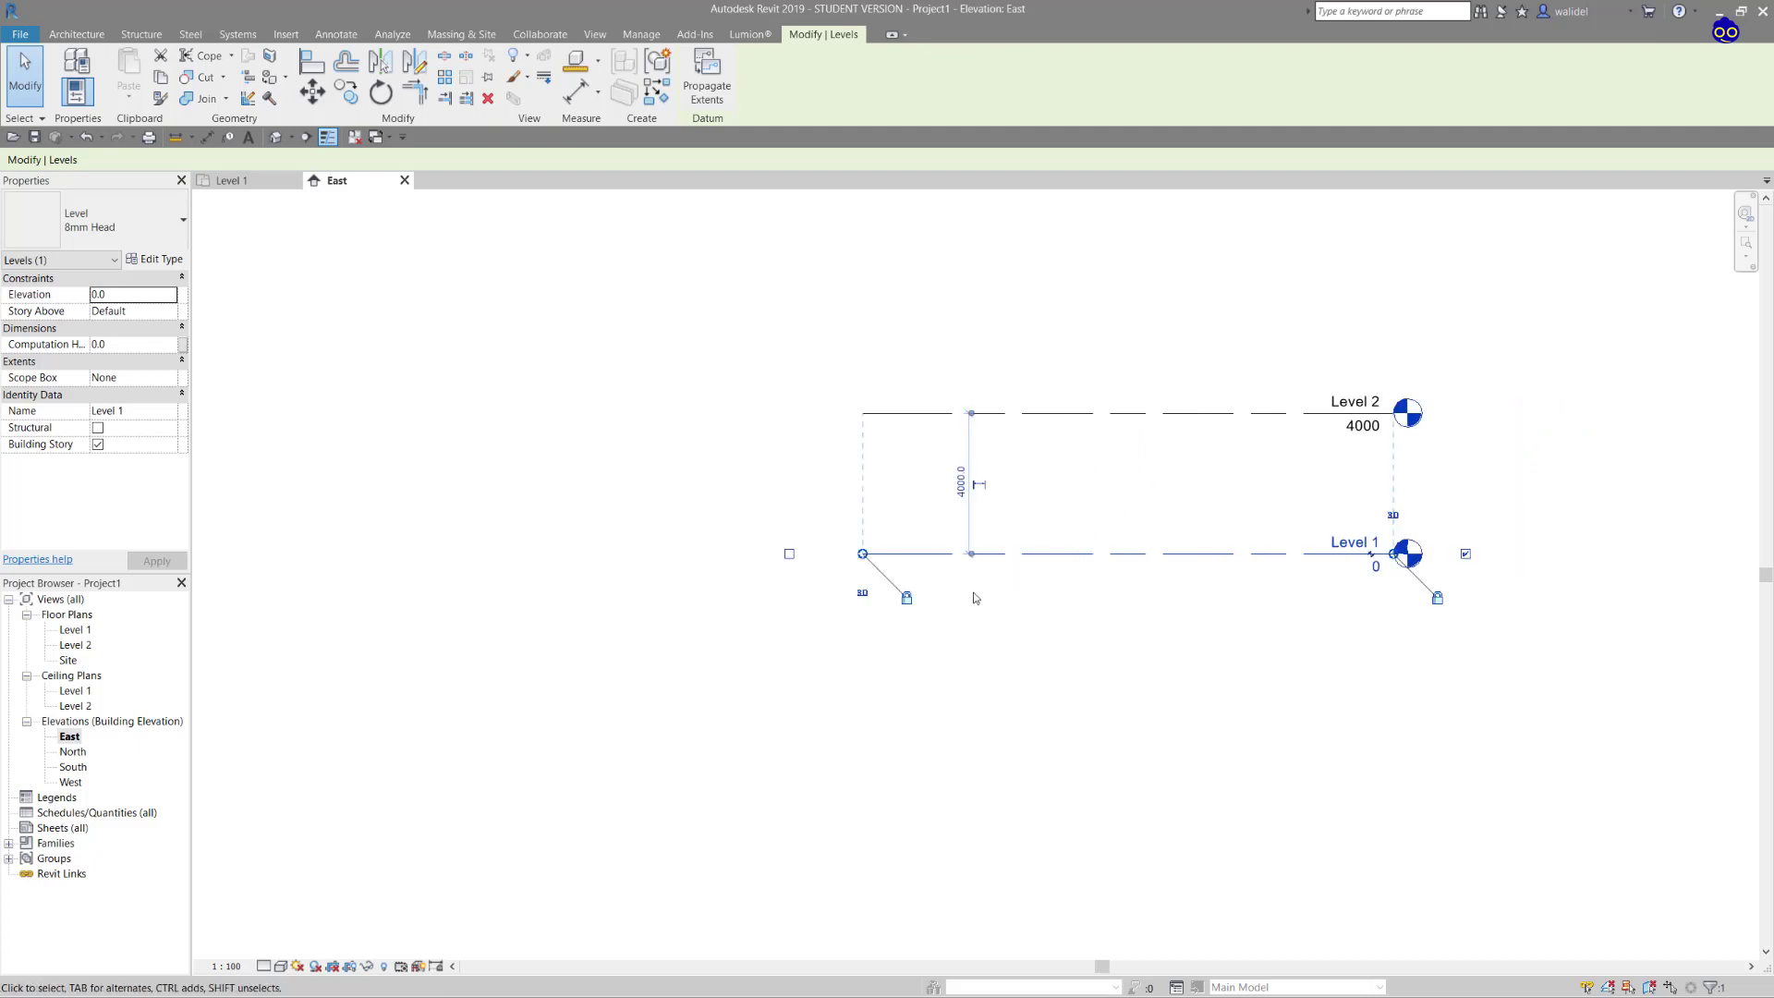
Step: Unlock the left end of Level 1 from Level 2, and shorten Level 1 alone by pulling that end inward
left_click(907, 599)
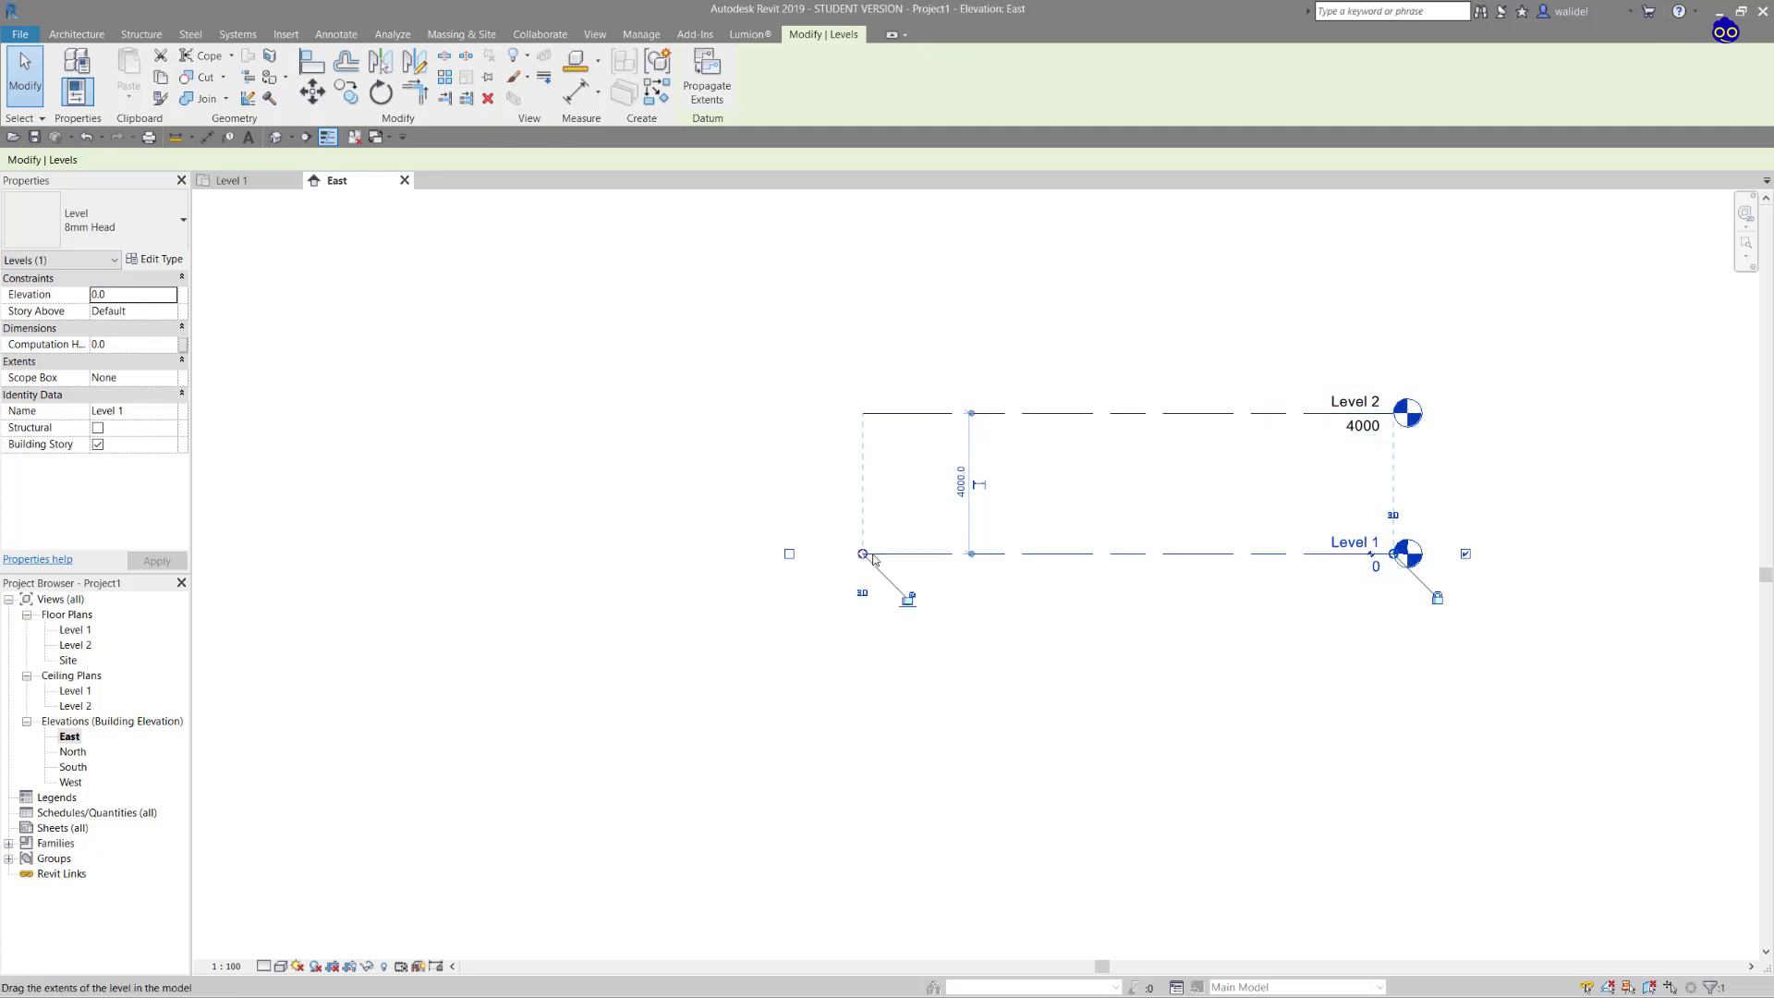
left_click_drag(863, 554, 988, 554)
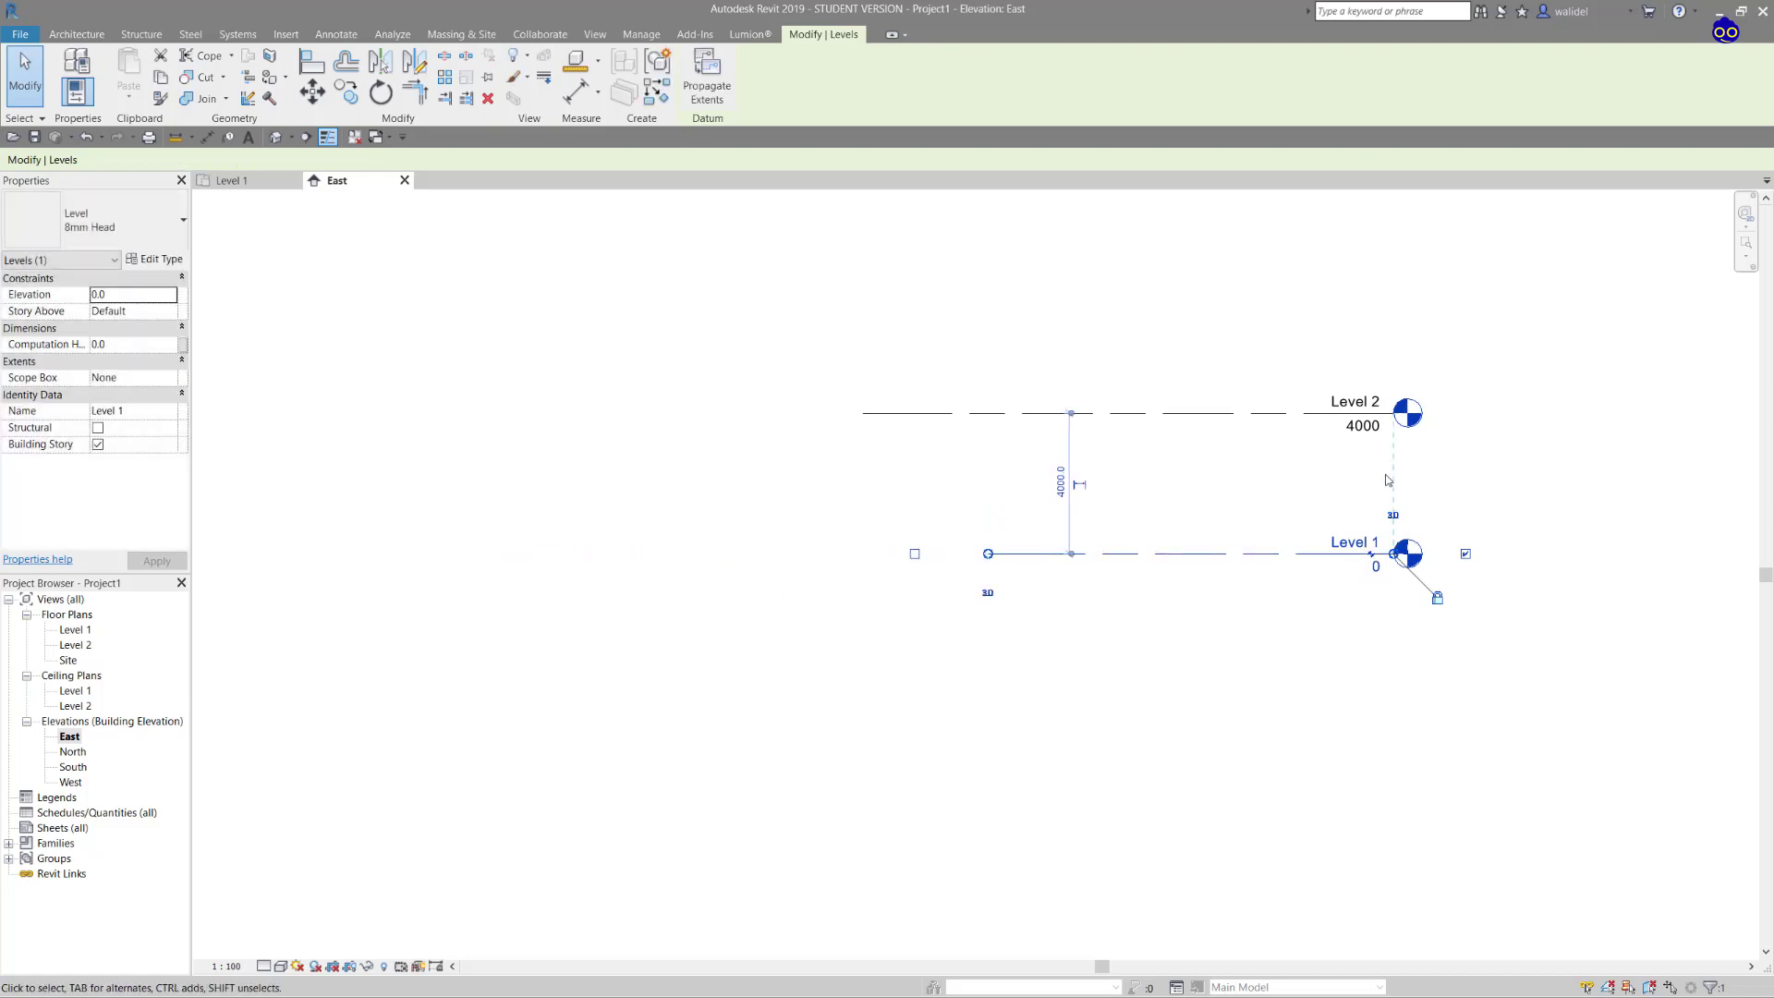
scroll(1391, 472, "up", 5)
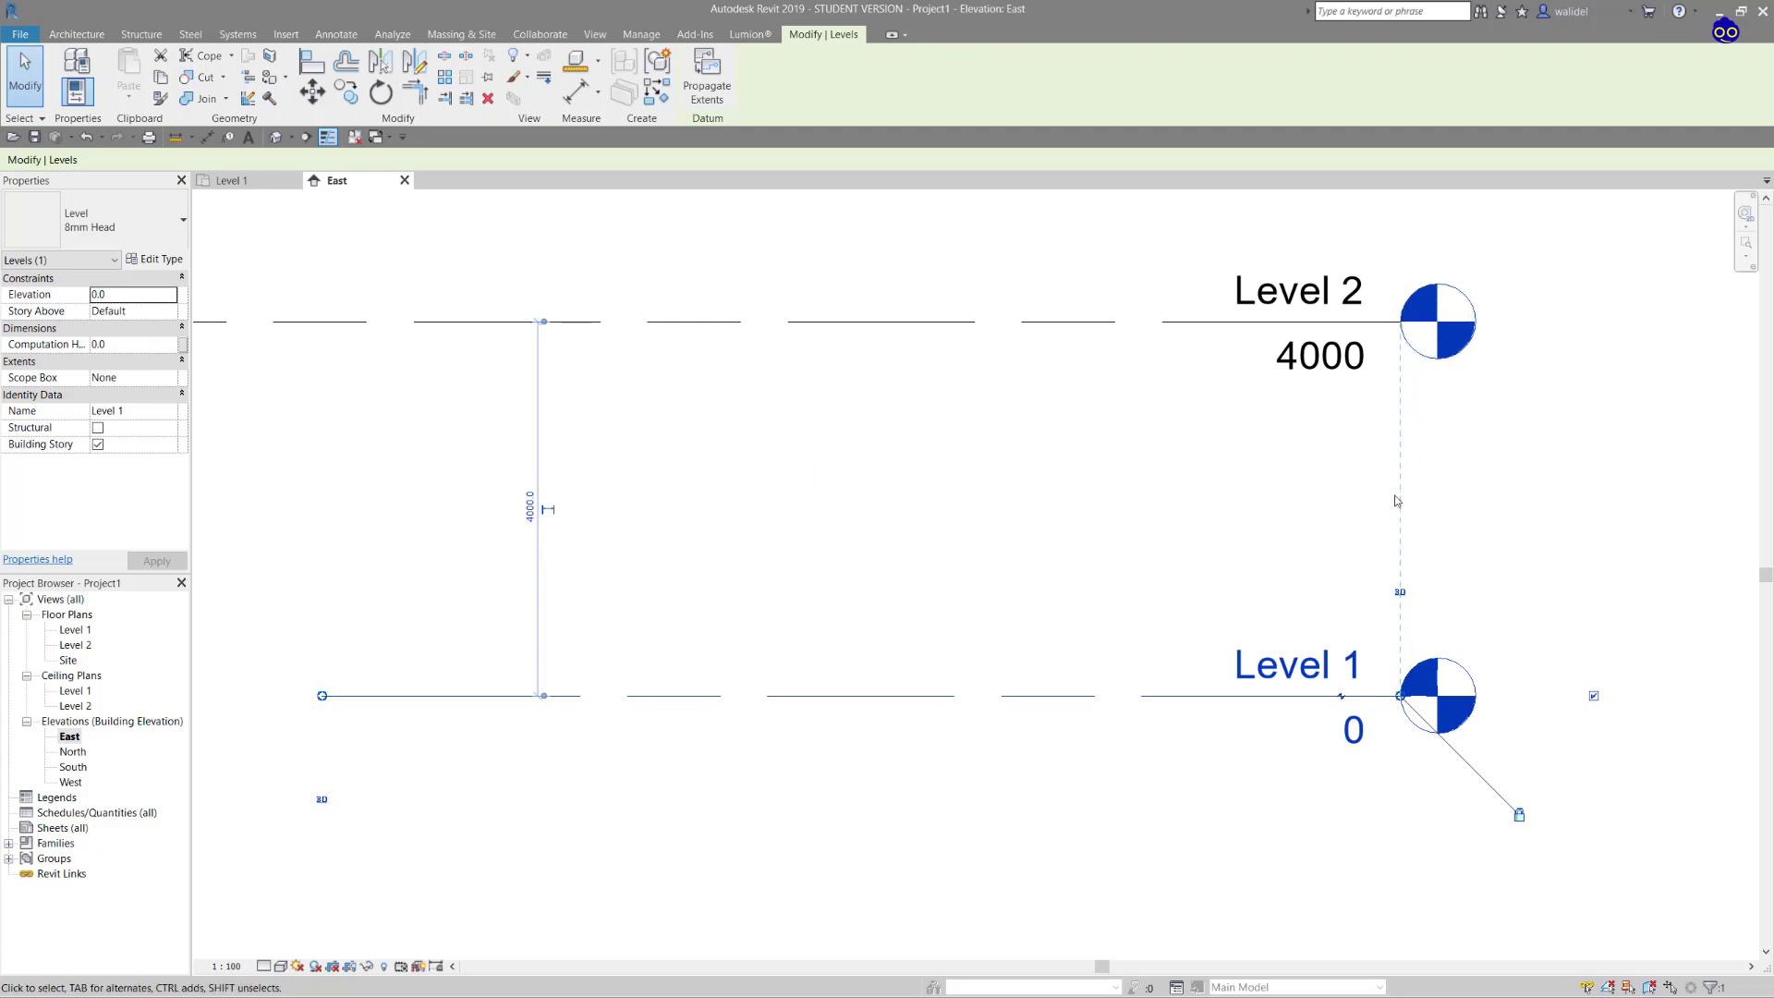
scroll(707, 605, "down", 3)
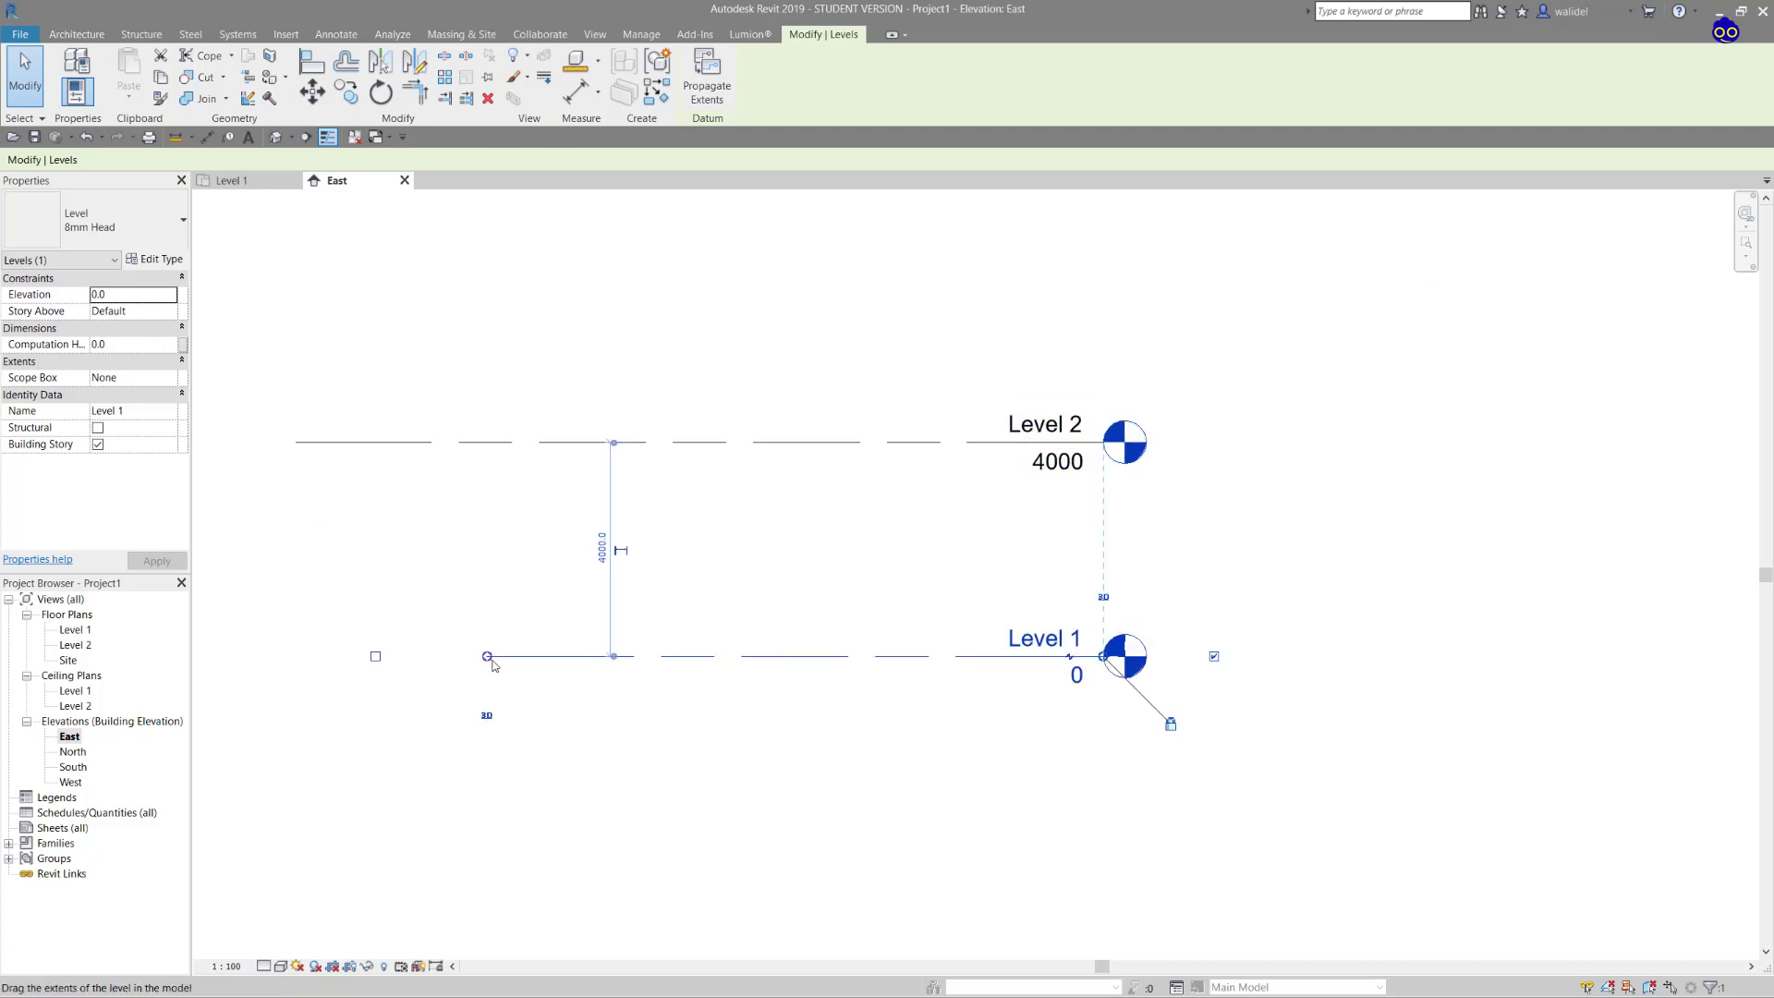
Step: Realign the left end of Level 1 with Level 2, and extend both levels outward together
left_click_drag(487, 656, 297, 649)
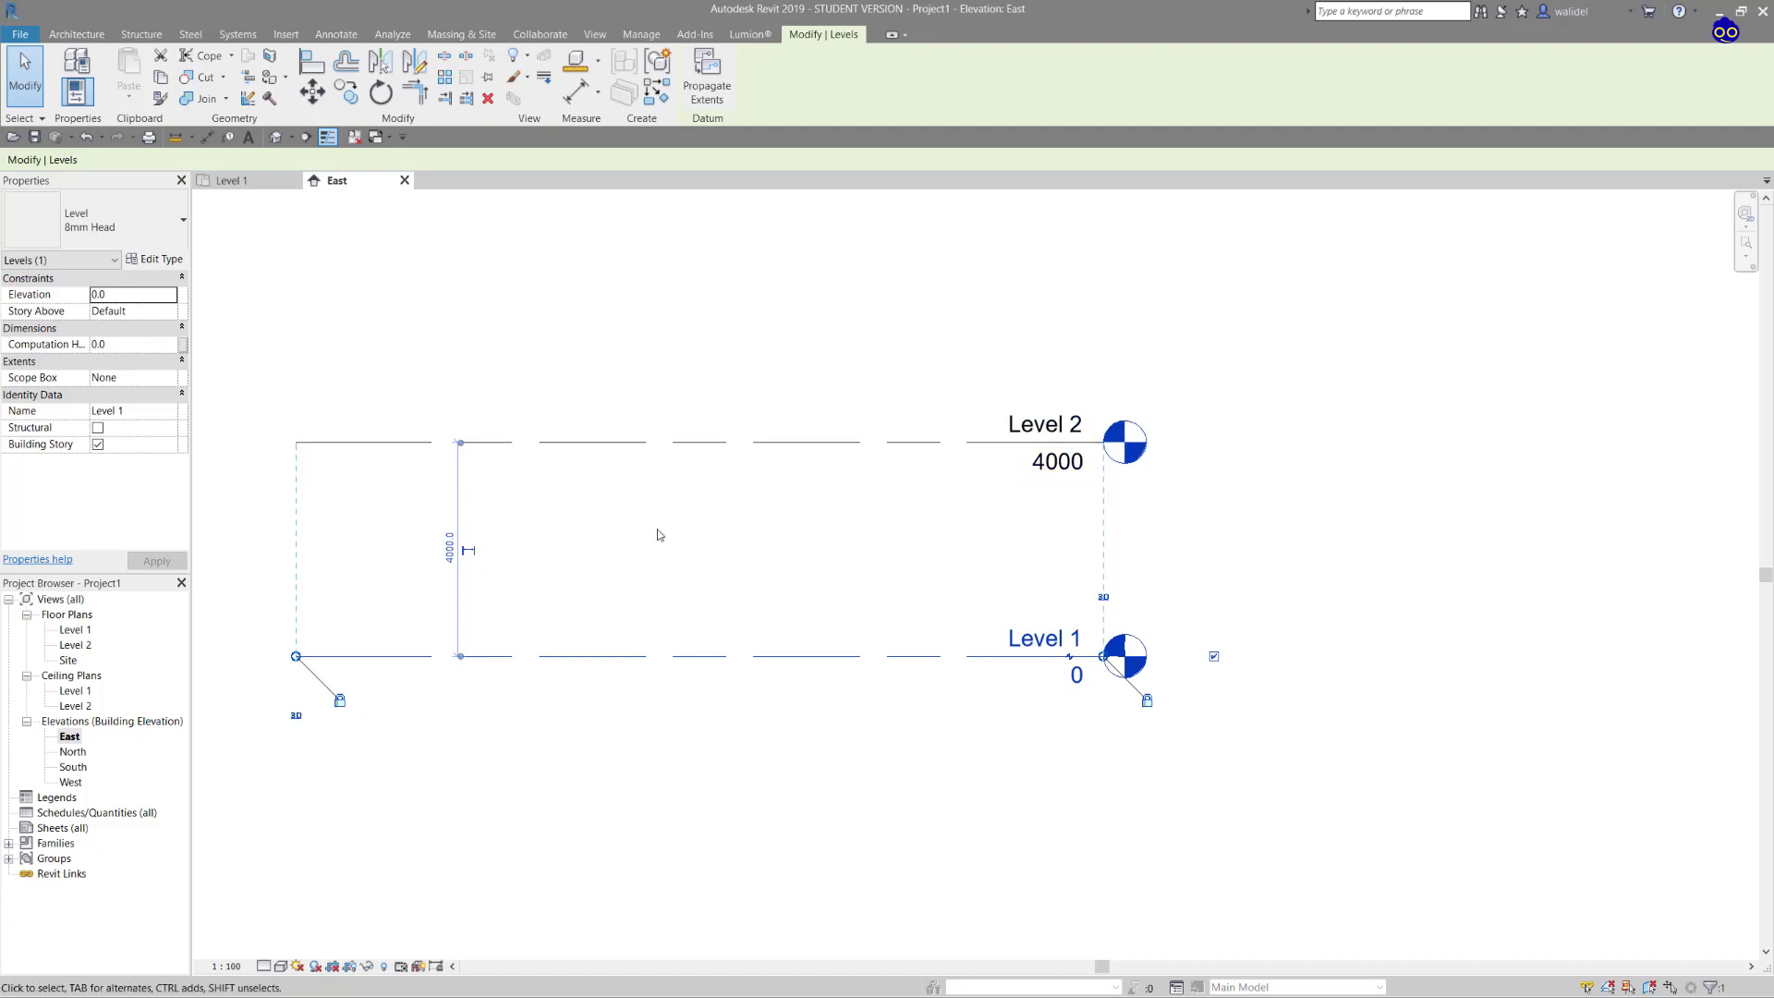
scroll(940, 522, "down", 3)
middle_click_drag(799, 570, 958, 570)
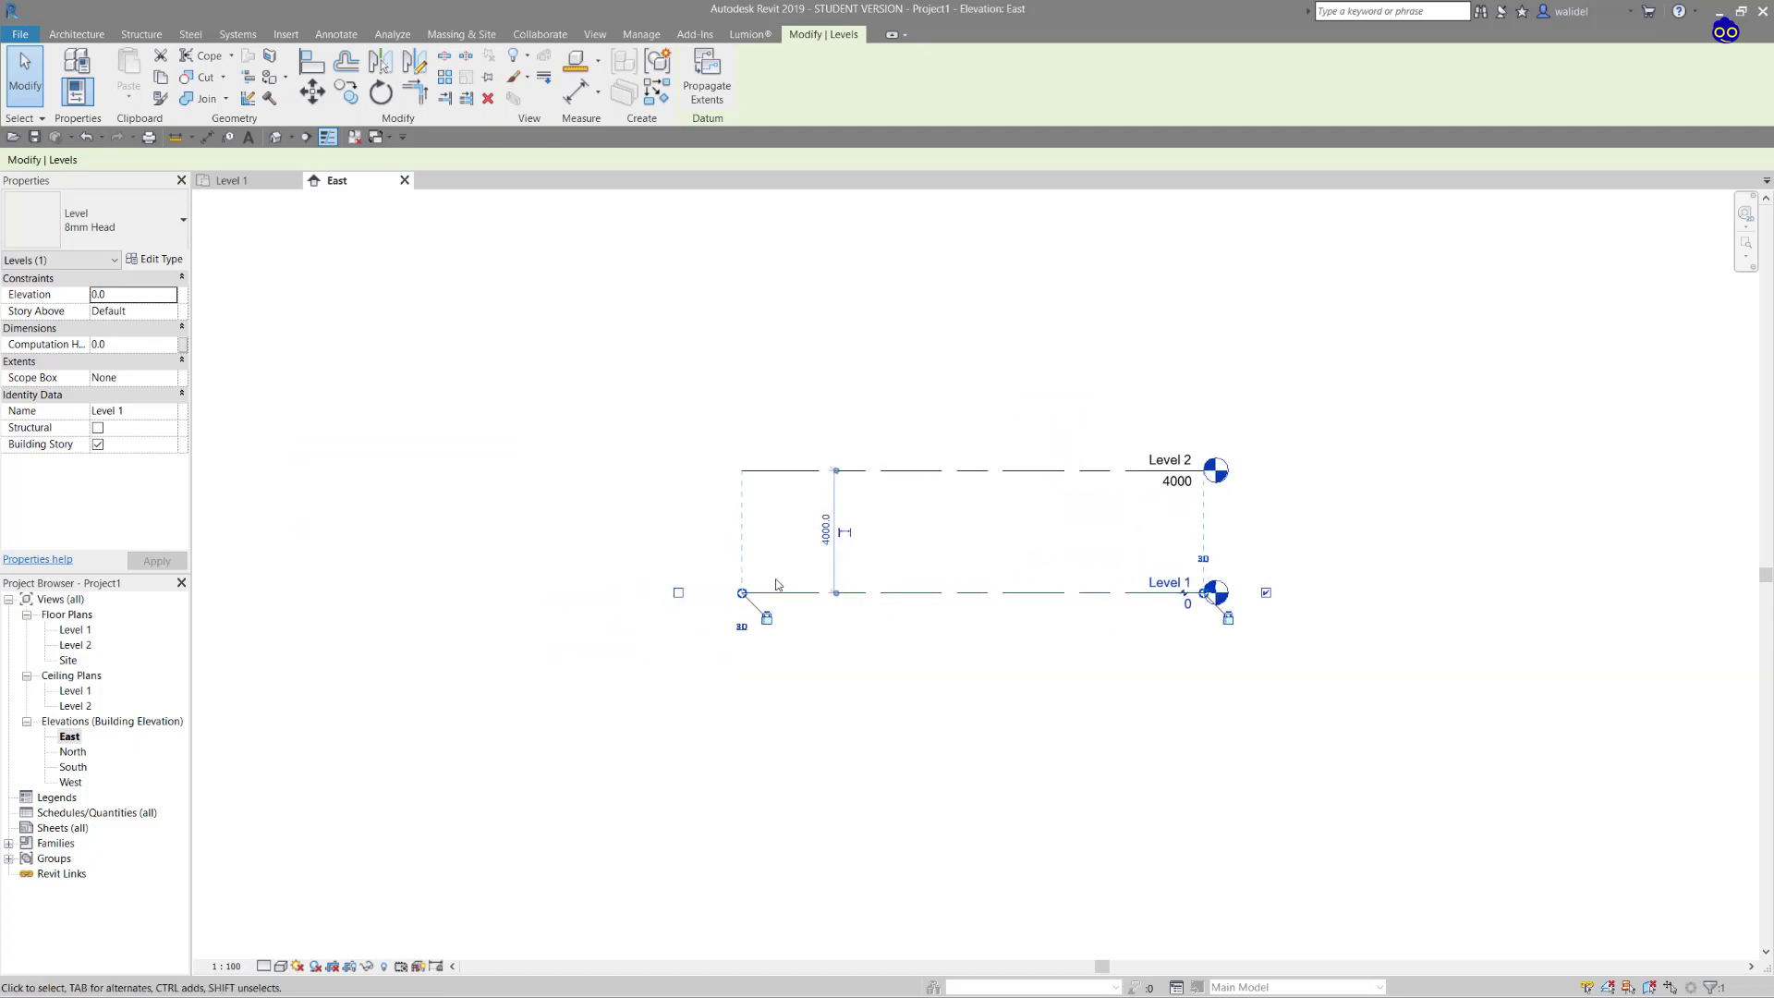
left_click_drag(741, 592, 374, 592)
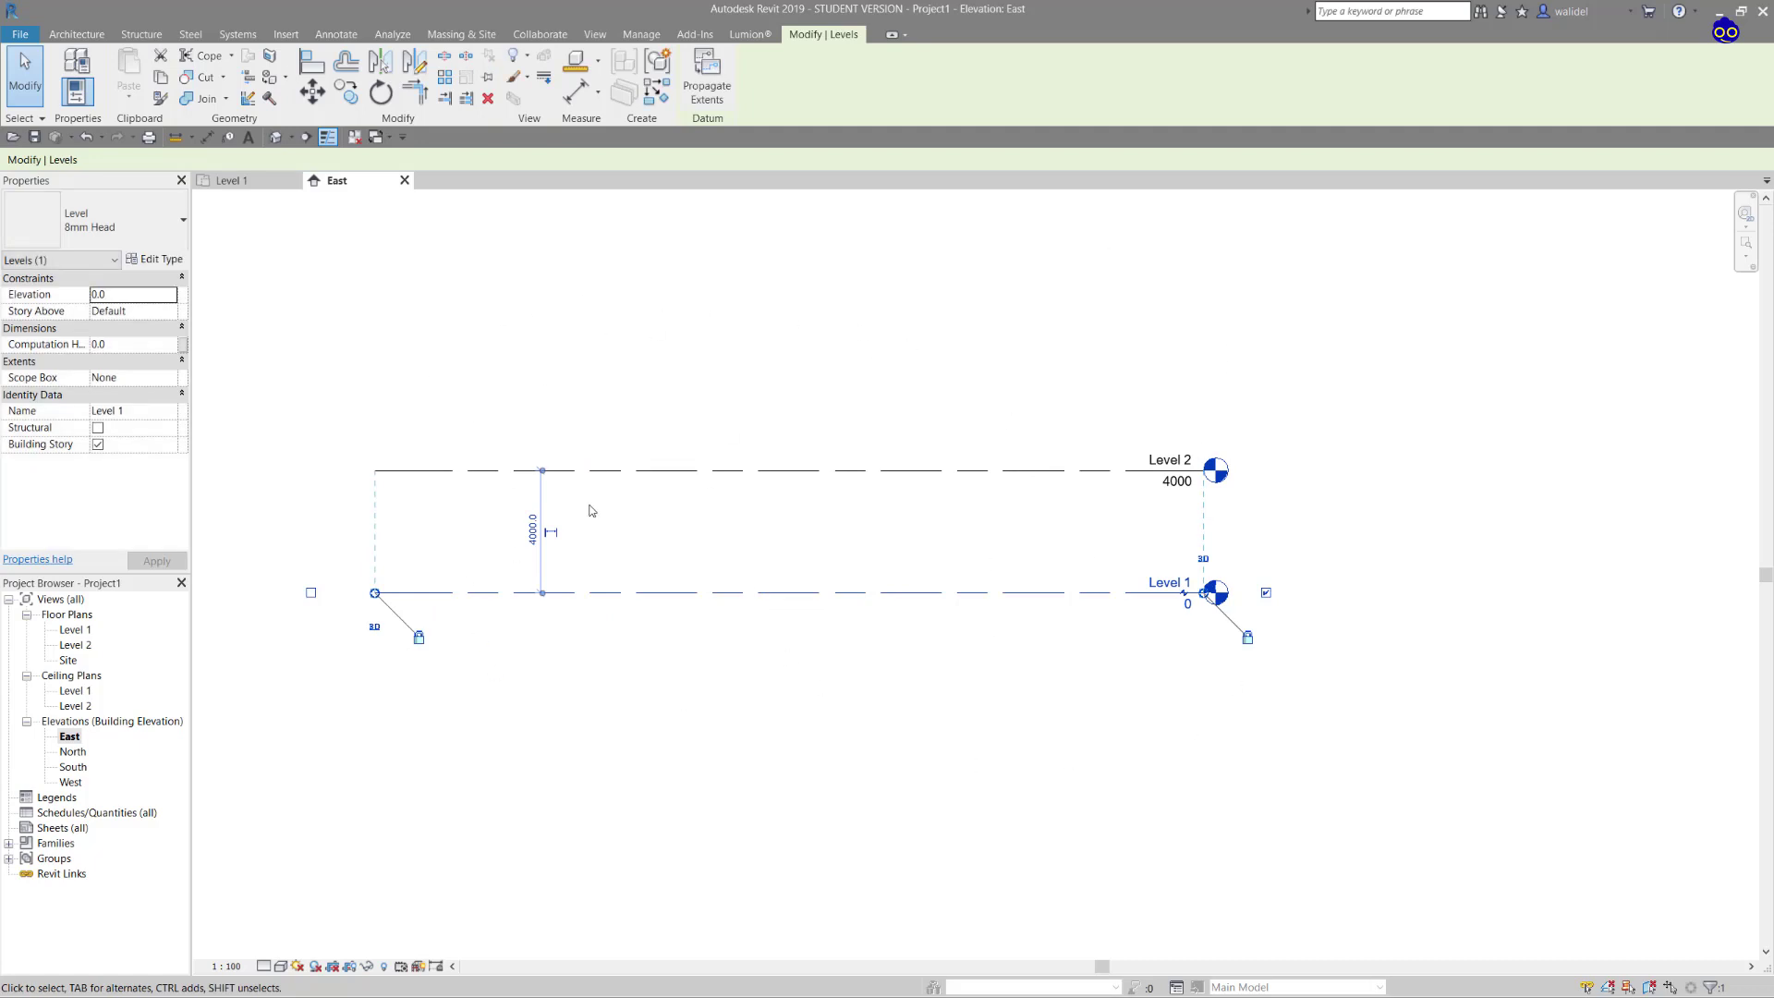
left_click(547, 520)
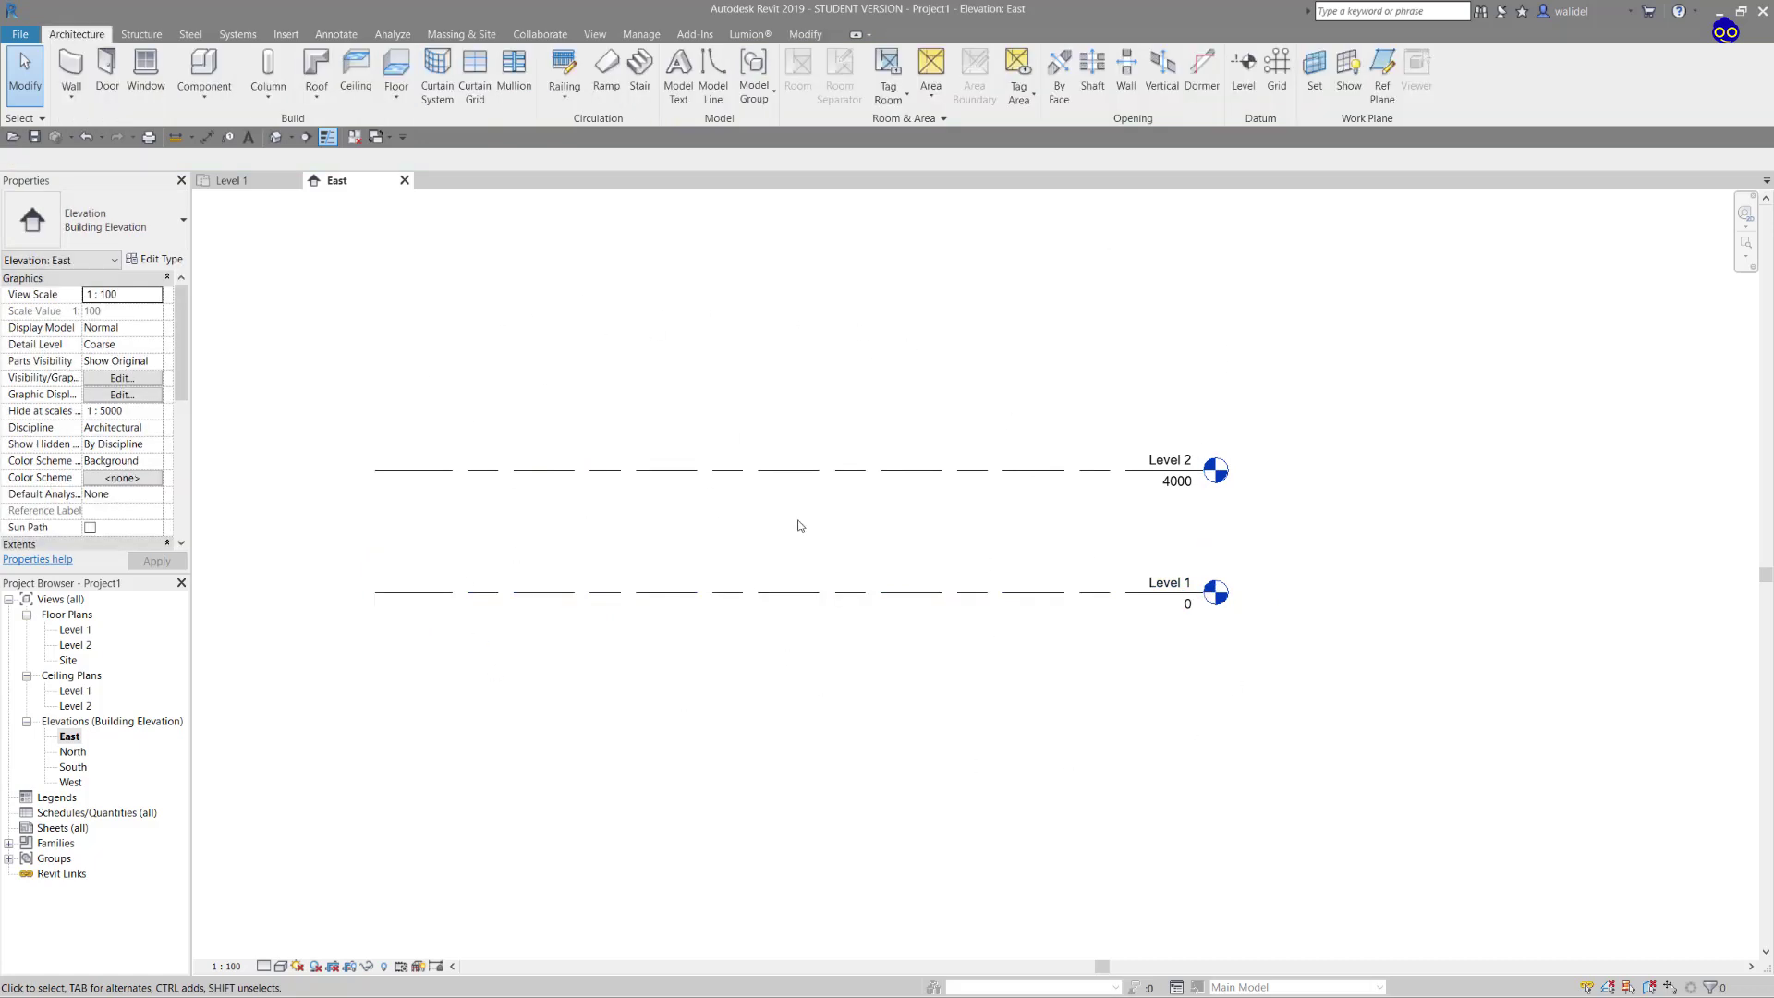
Step: Switch the left end of Level 1 to 2D extents, and return it to 3D extents
left_click(748, 592)
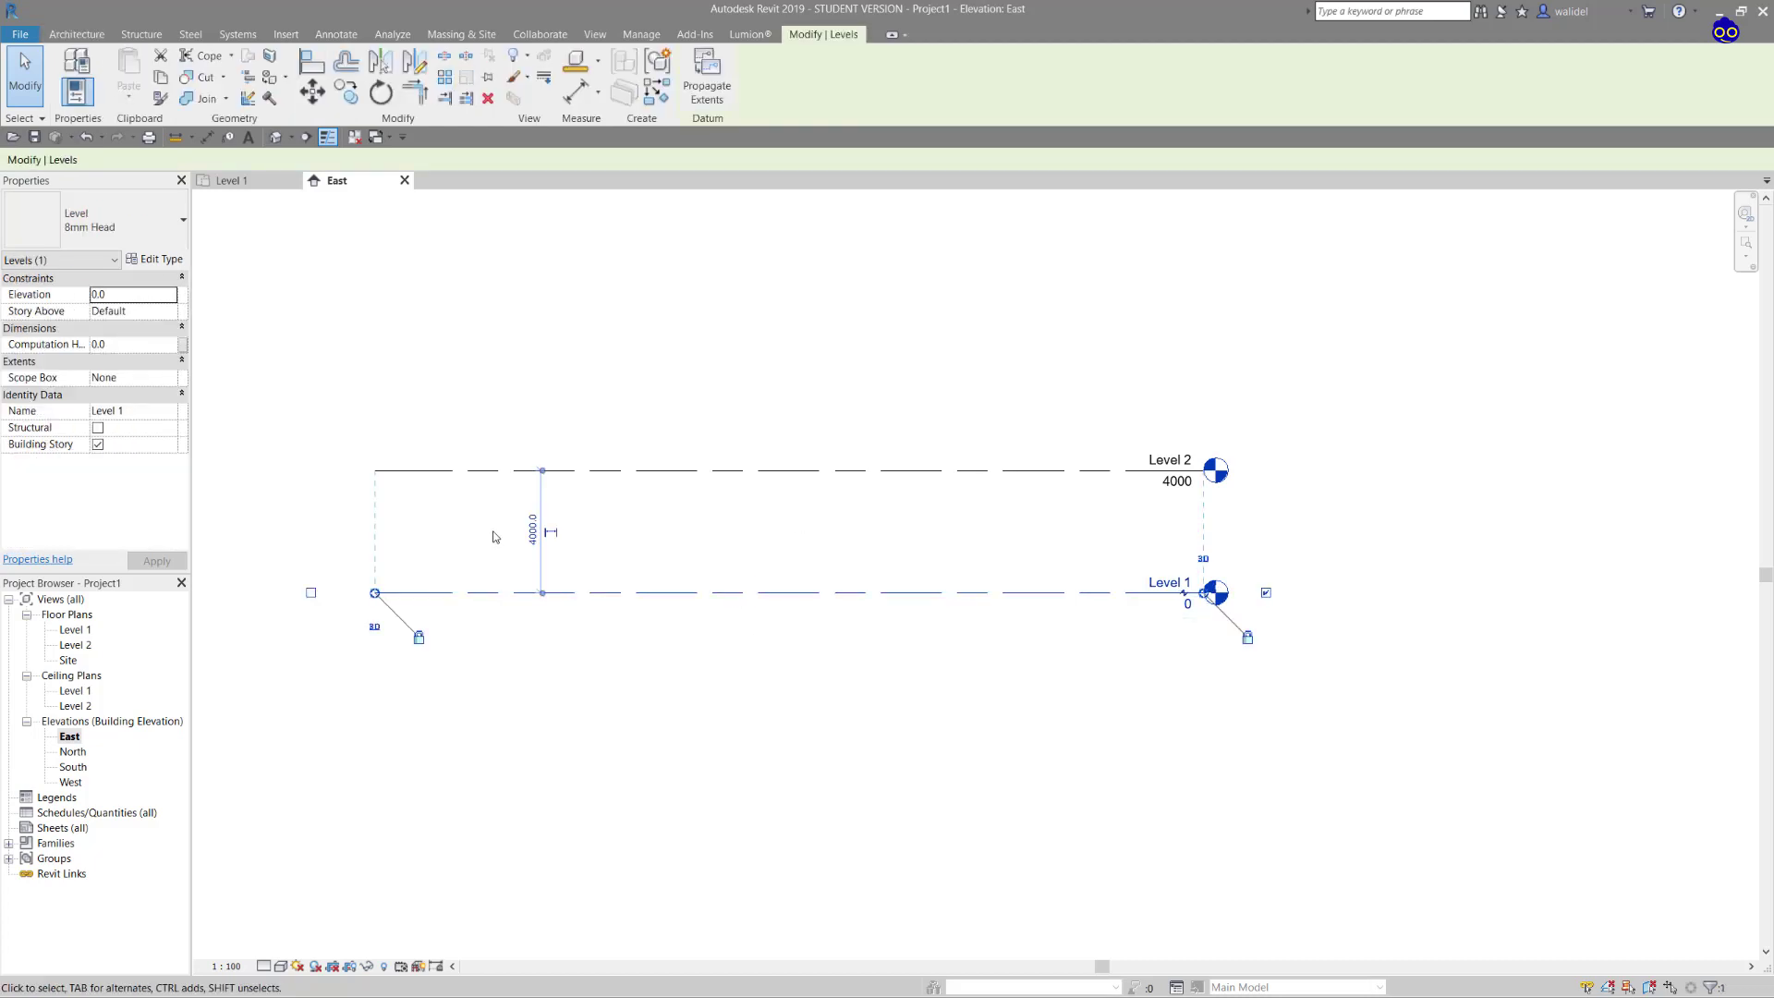
middle_click_drag(658, 562, 911, 571)
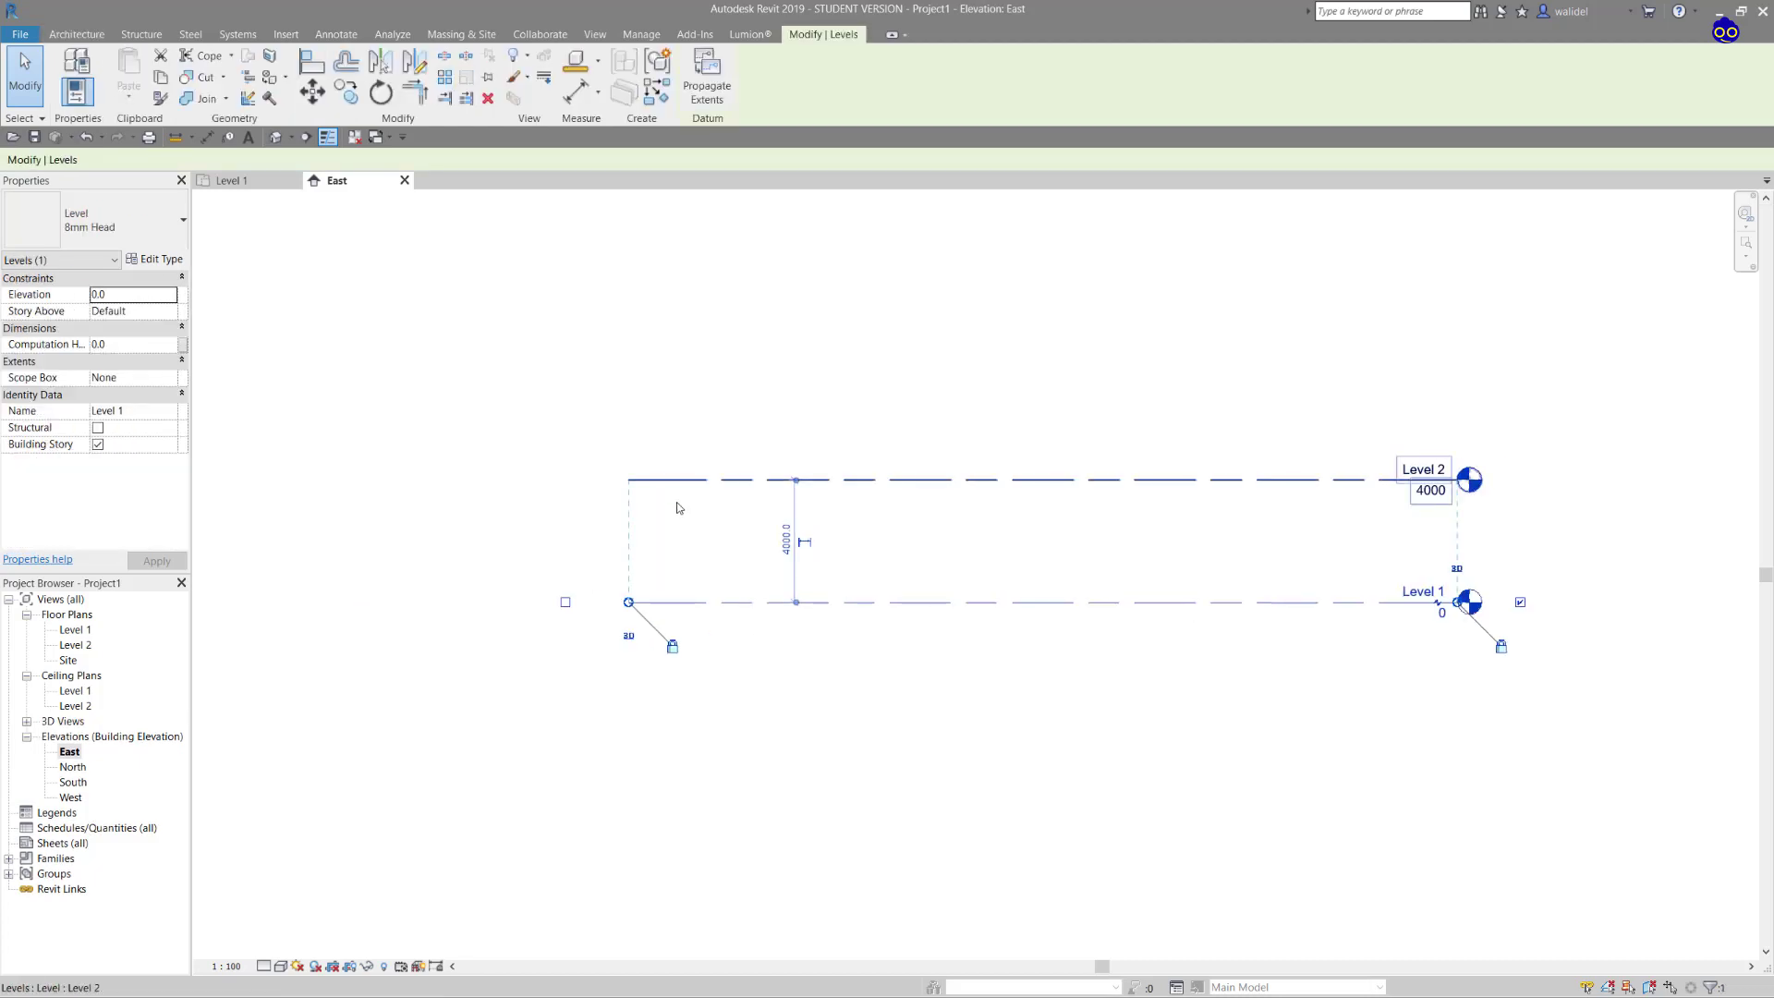
left_click(629, 637)
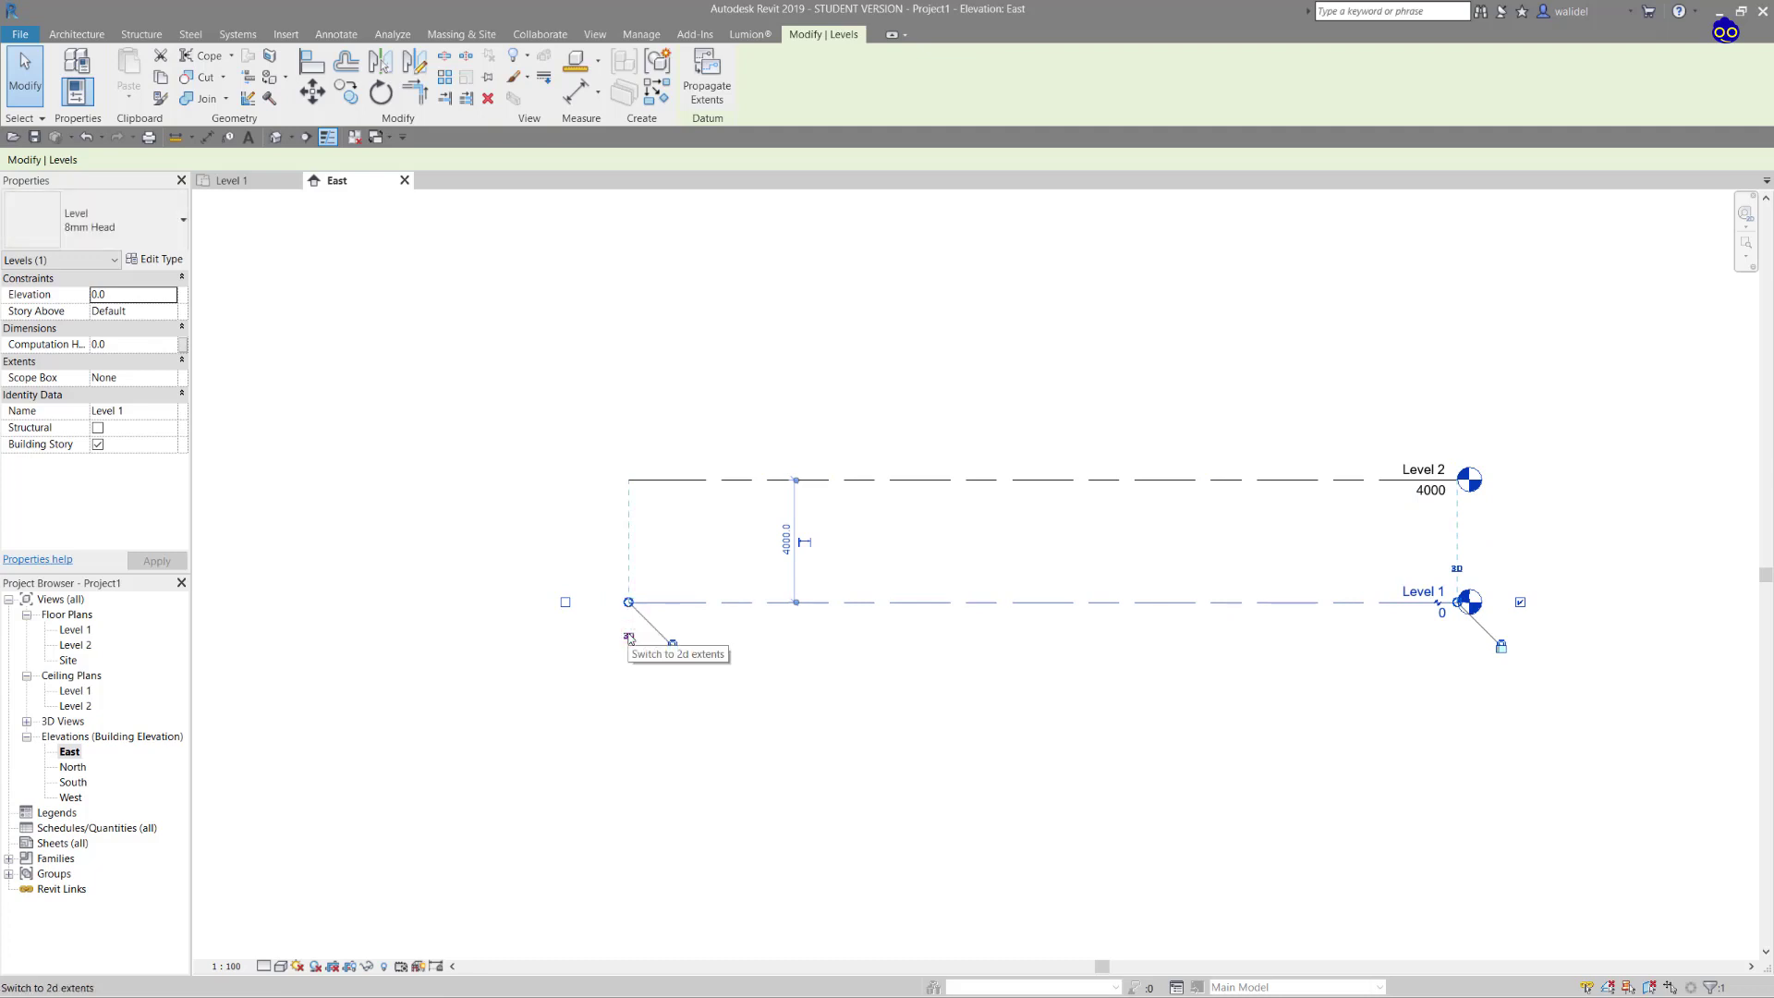
left_click(630, 637)
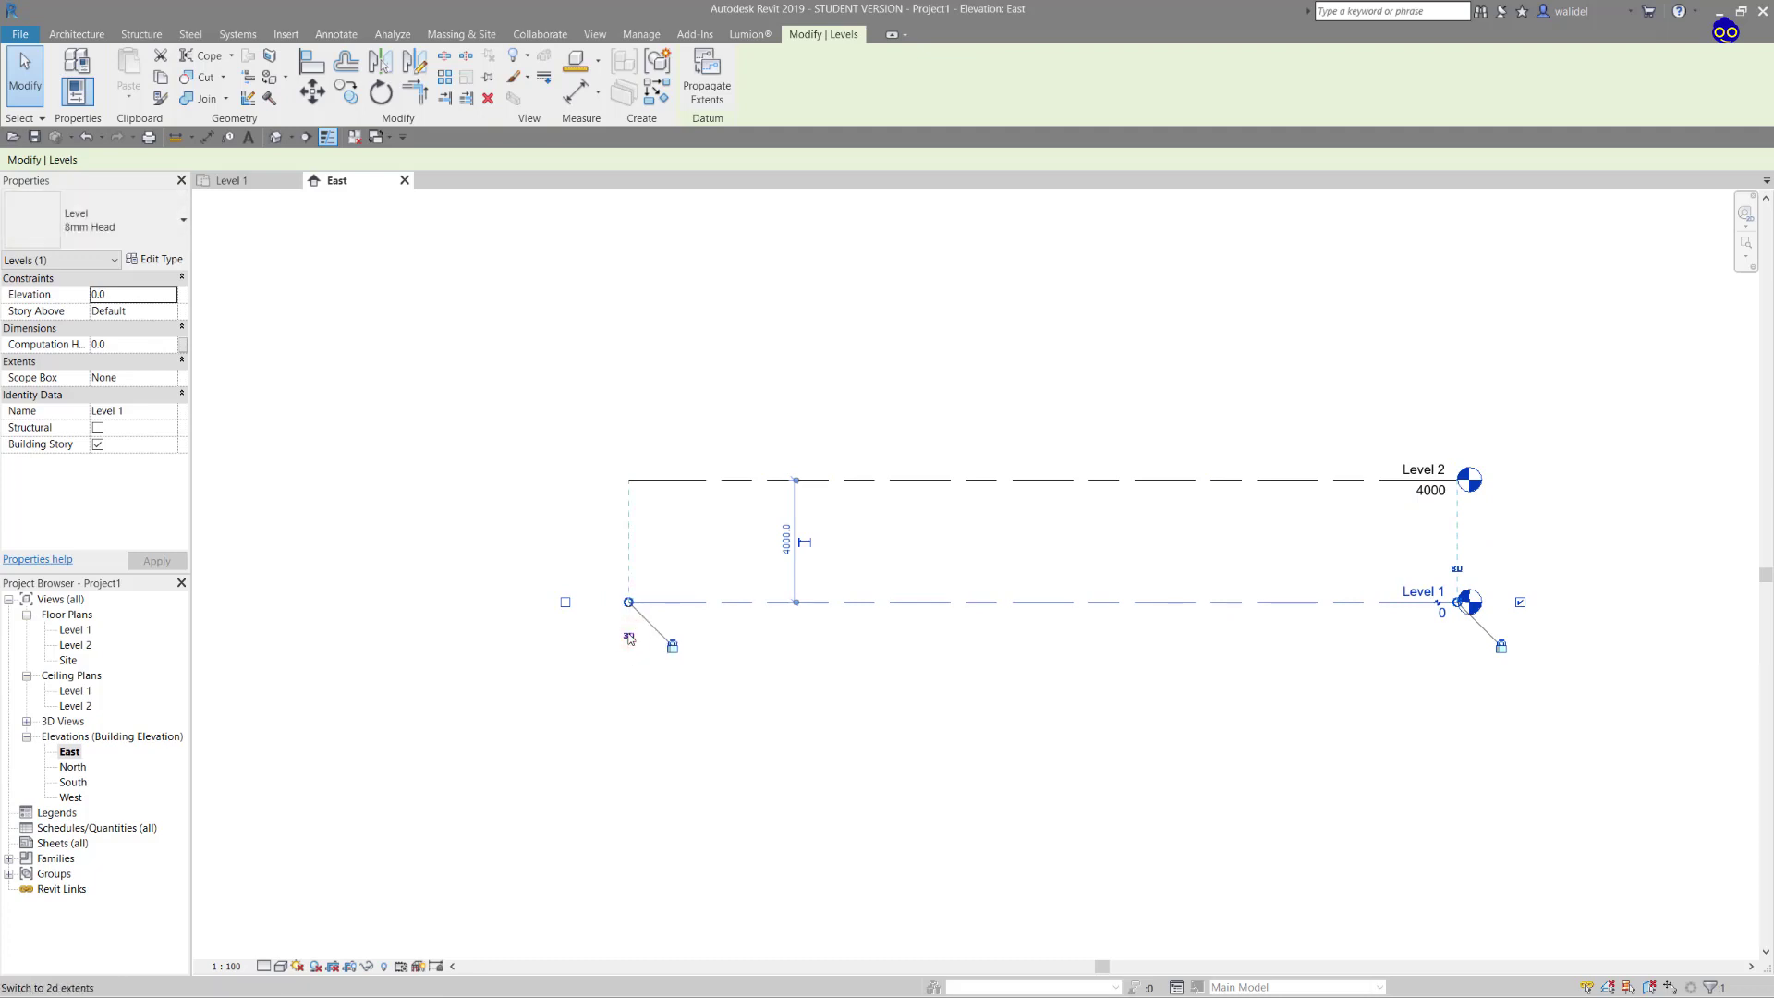
left_click(629, 637)
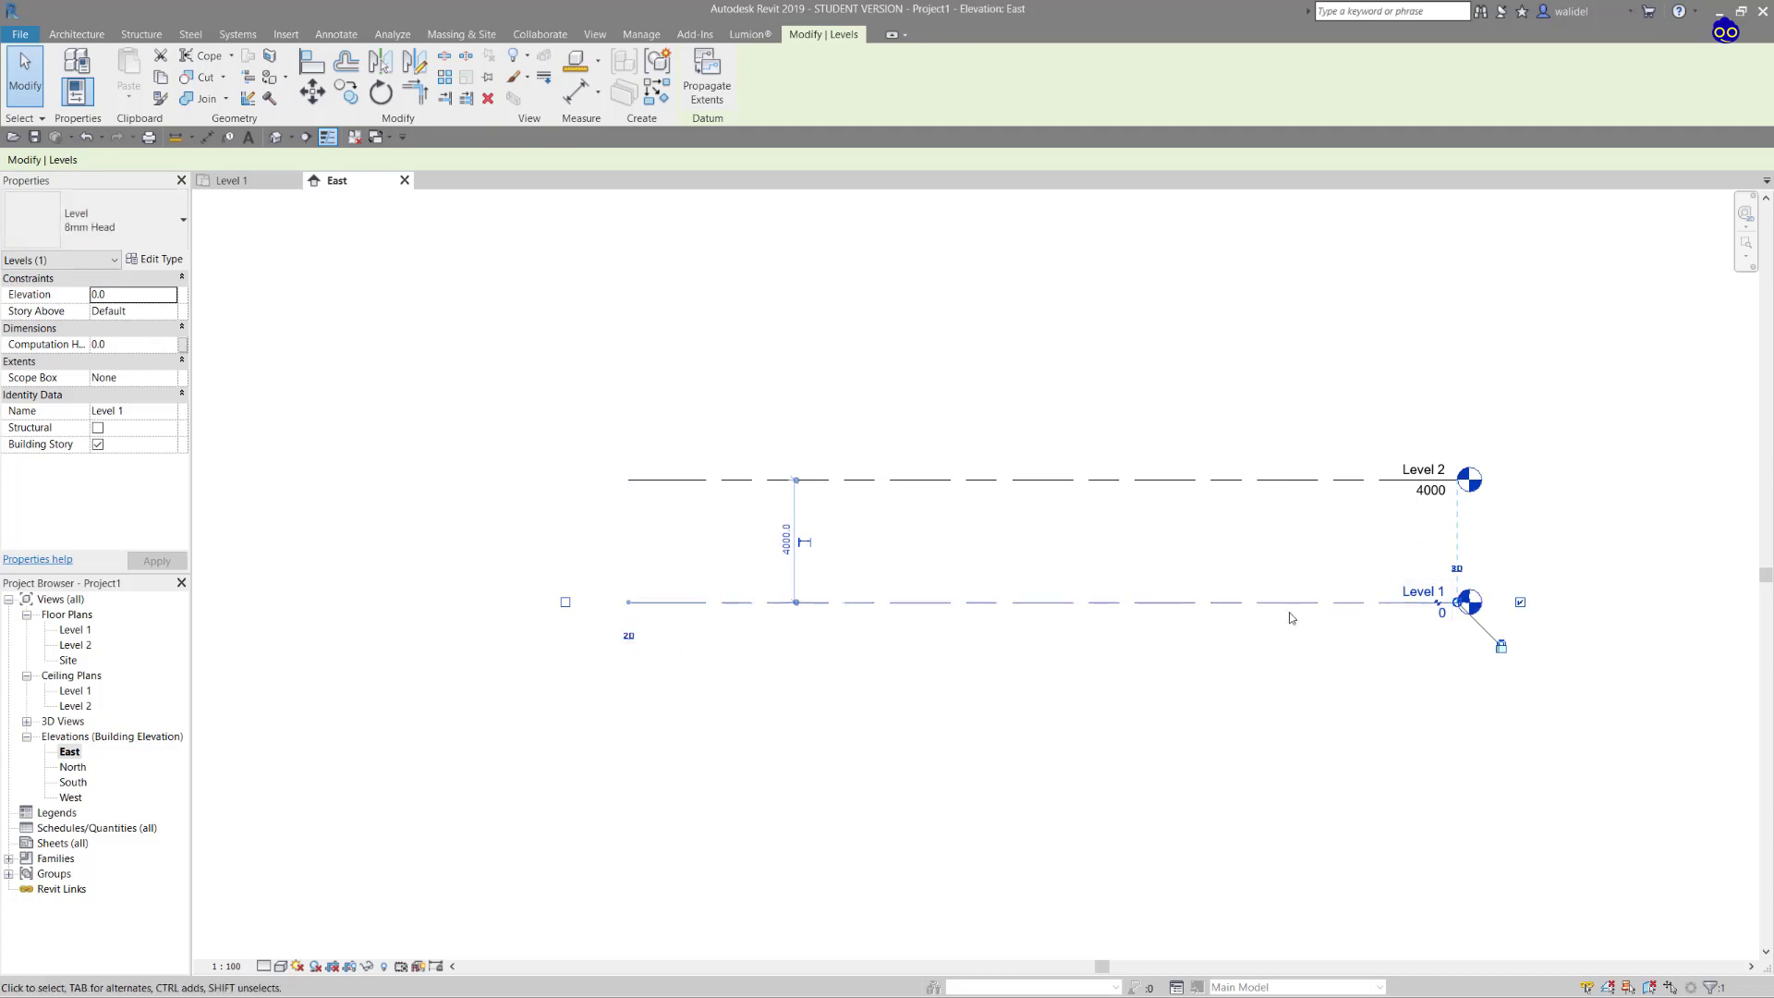
scroll(1189, 584, "down", 1)
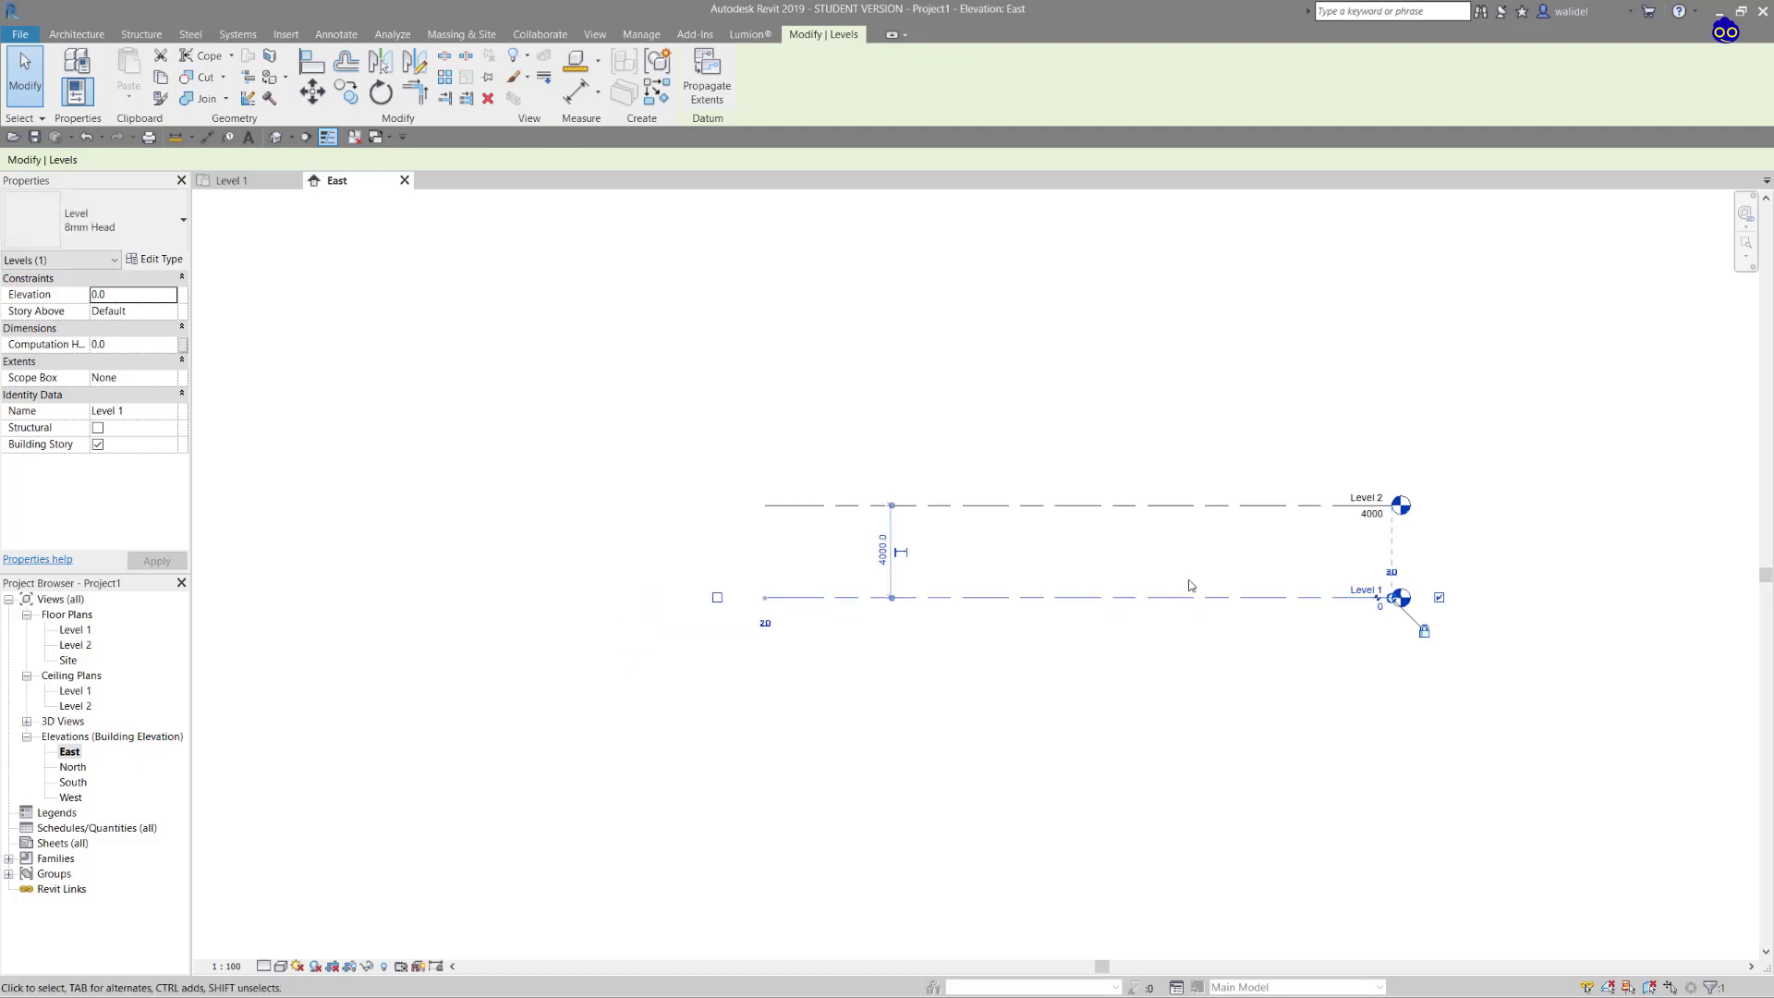
scroll(832, 647, "down", 1)
left_click(699, 643)
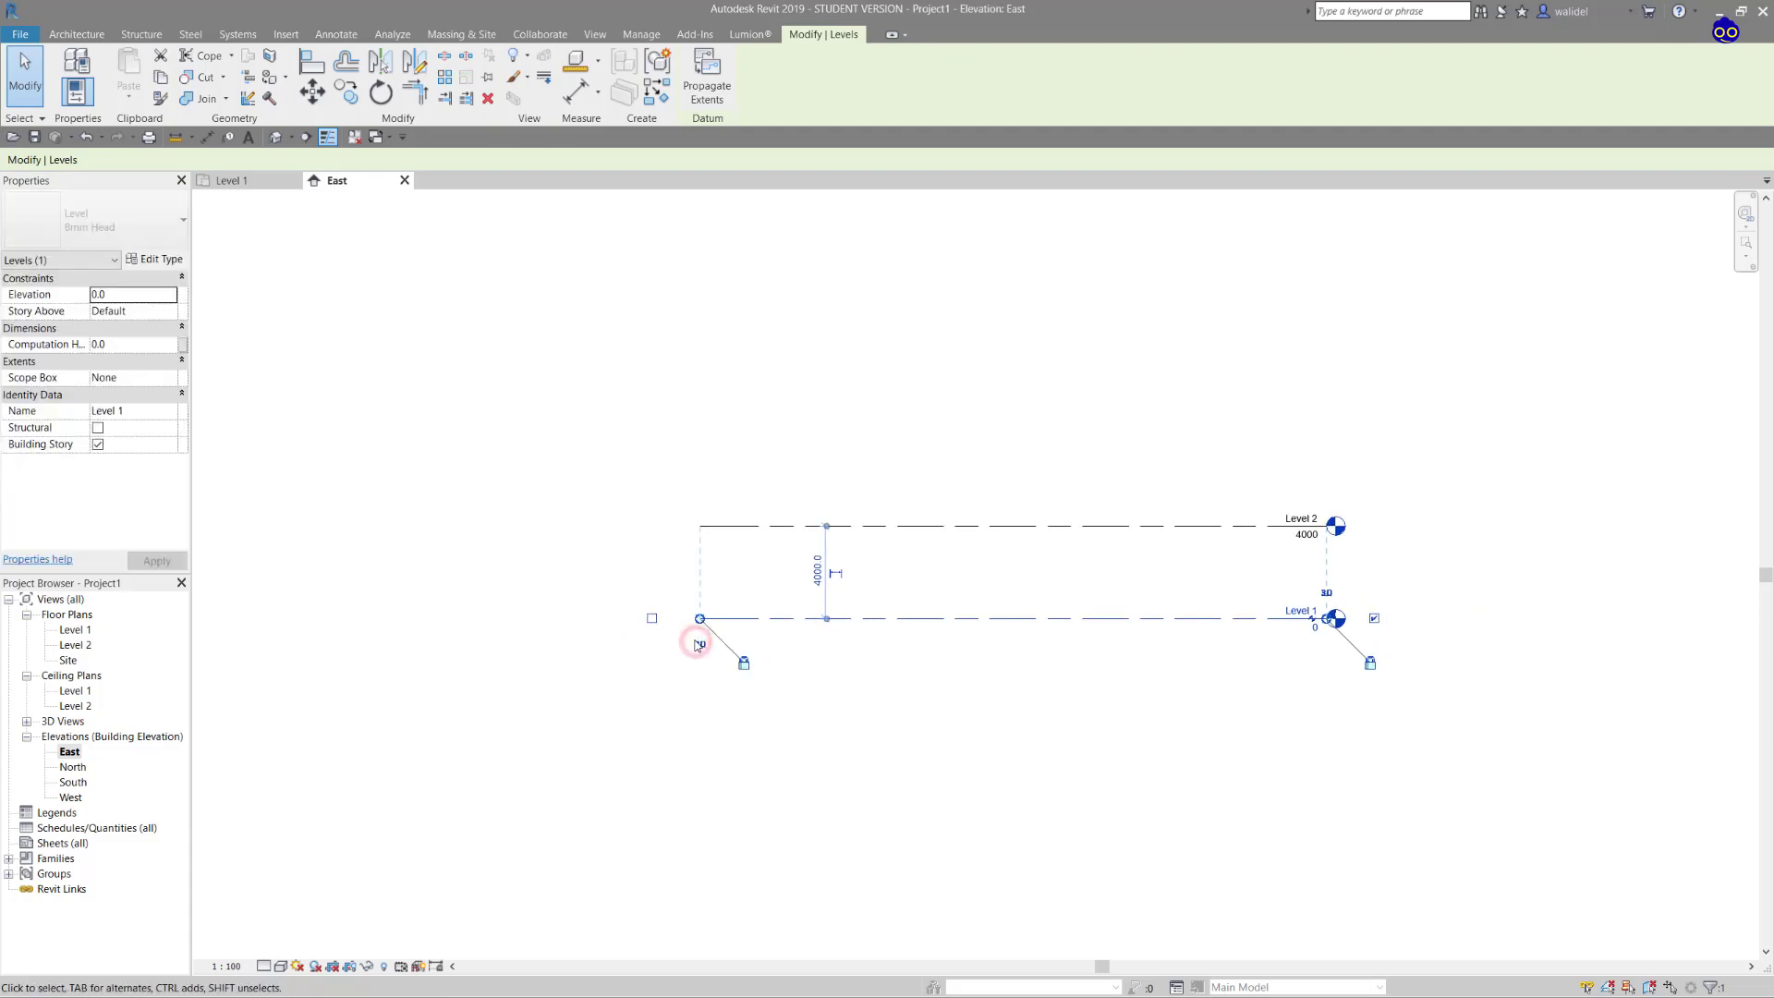
middle_click_drag(1244, 561, 1231, 566)
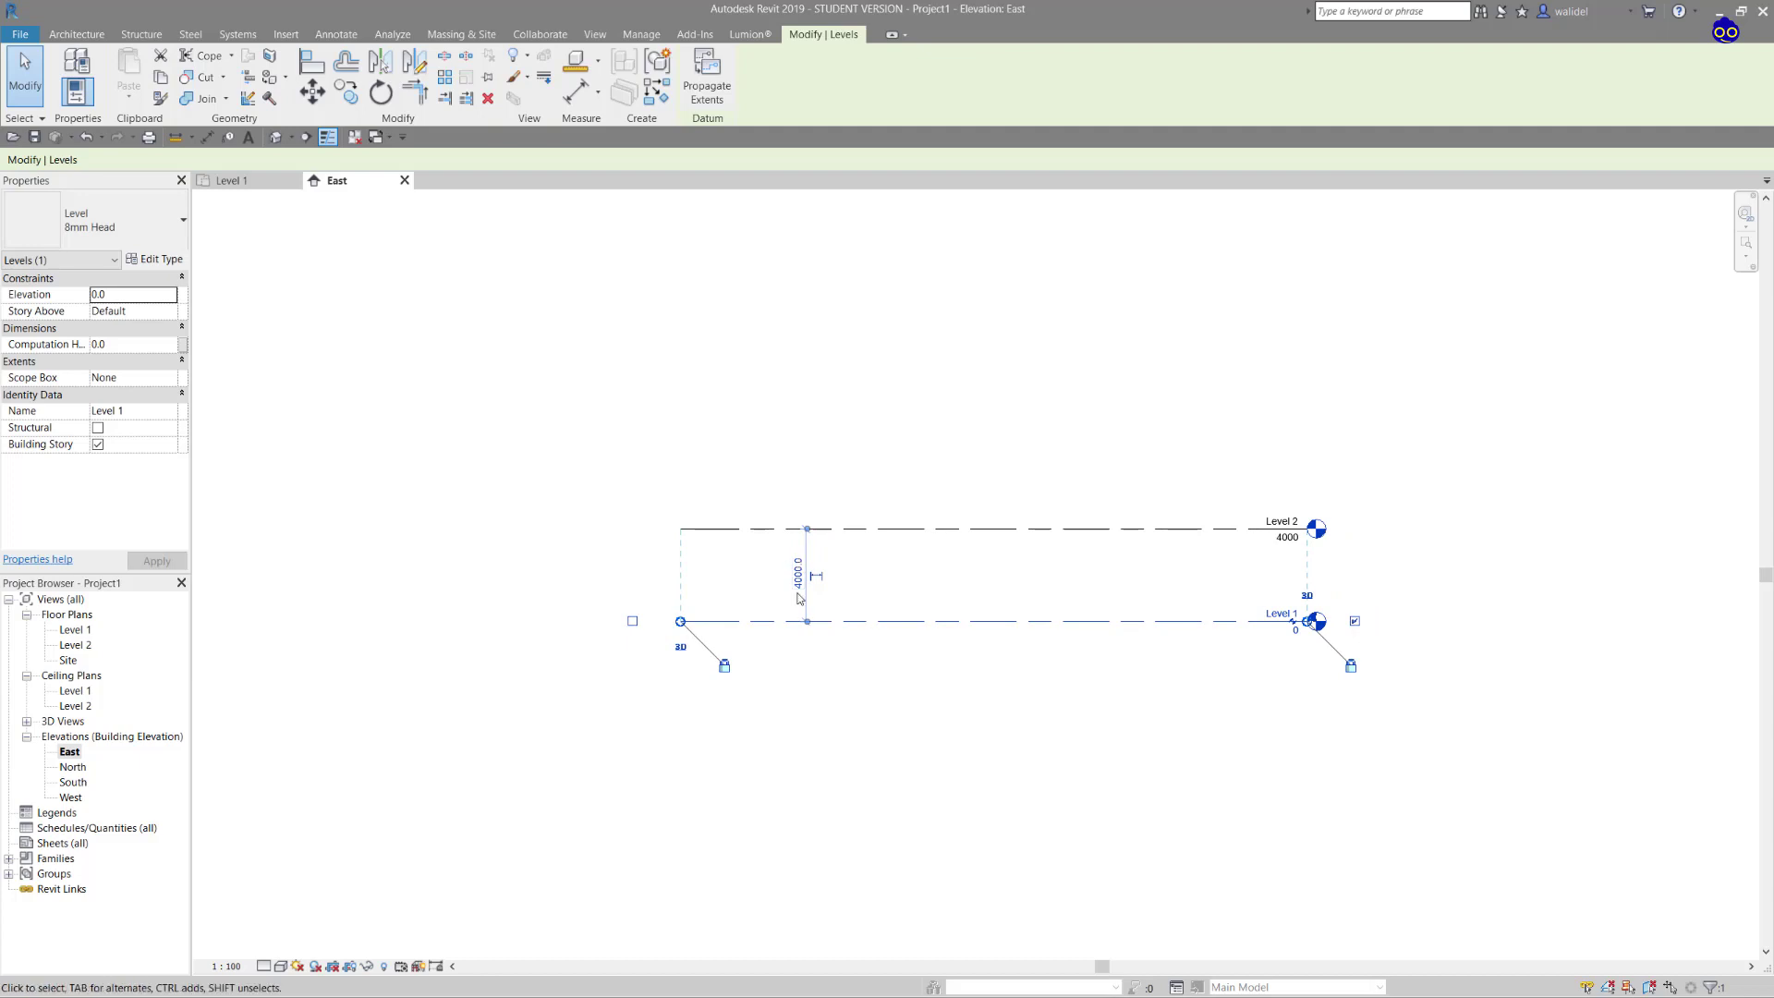
Step: With Level 1 selected, set the temporary dimension between Level 1 and Level 2 to 3000
scroll(821, 578, "up", 5)
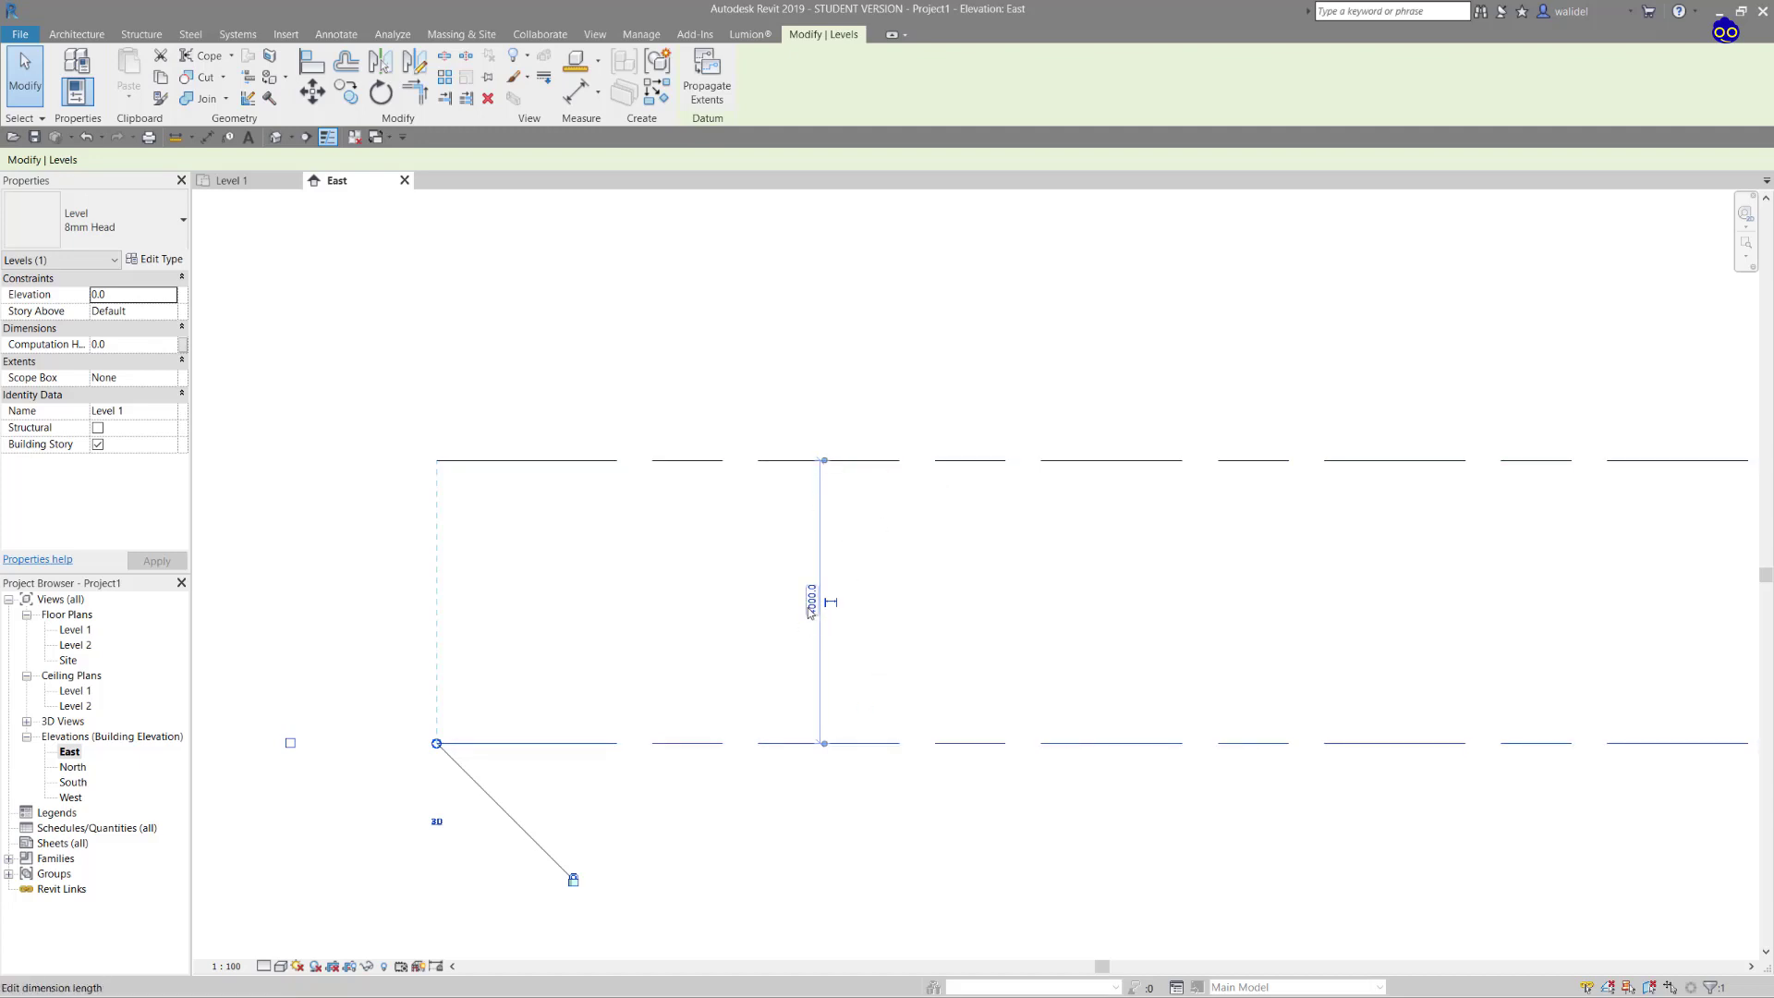
scroll(807, 613, "down", 3)
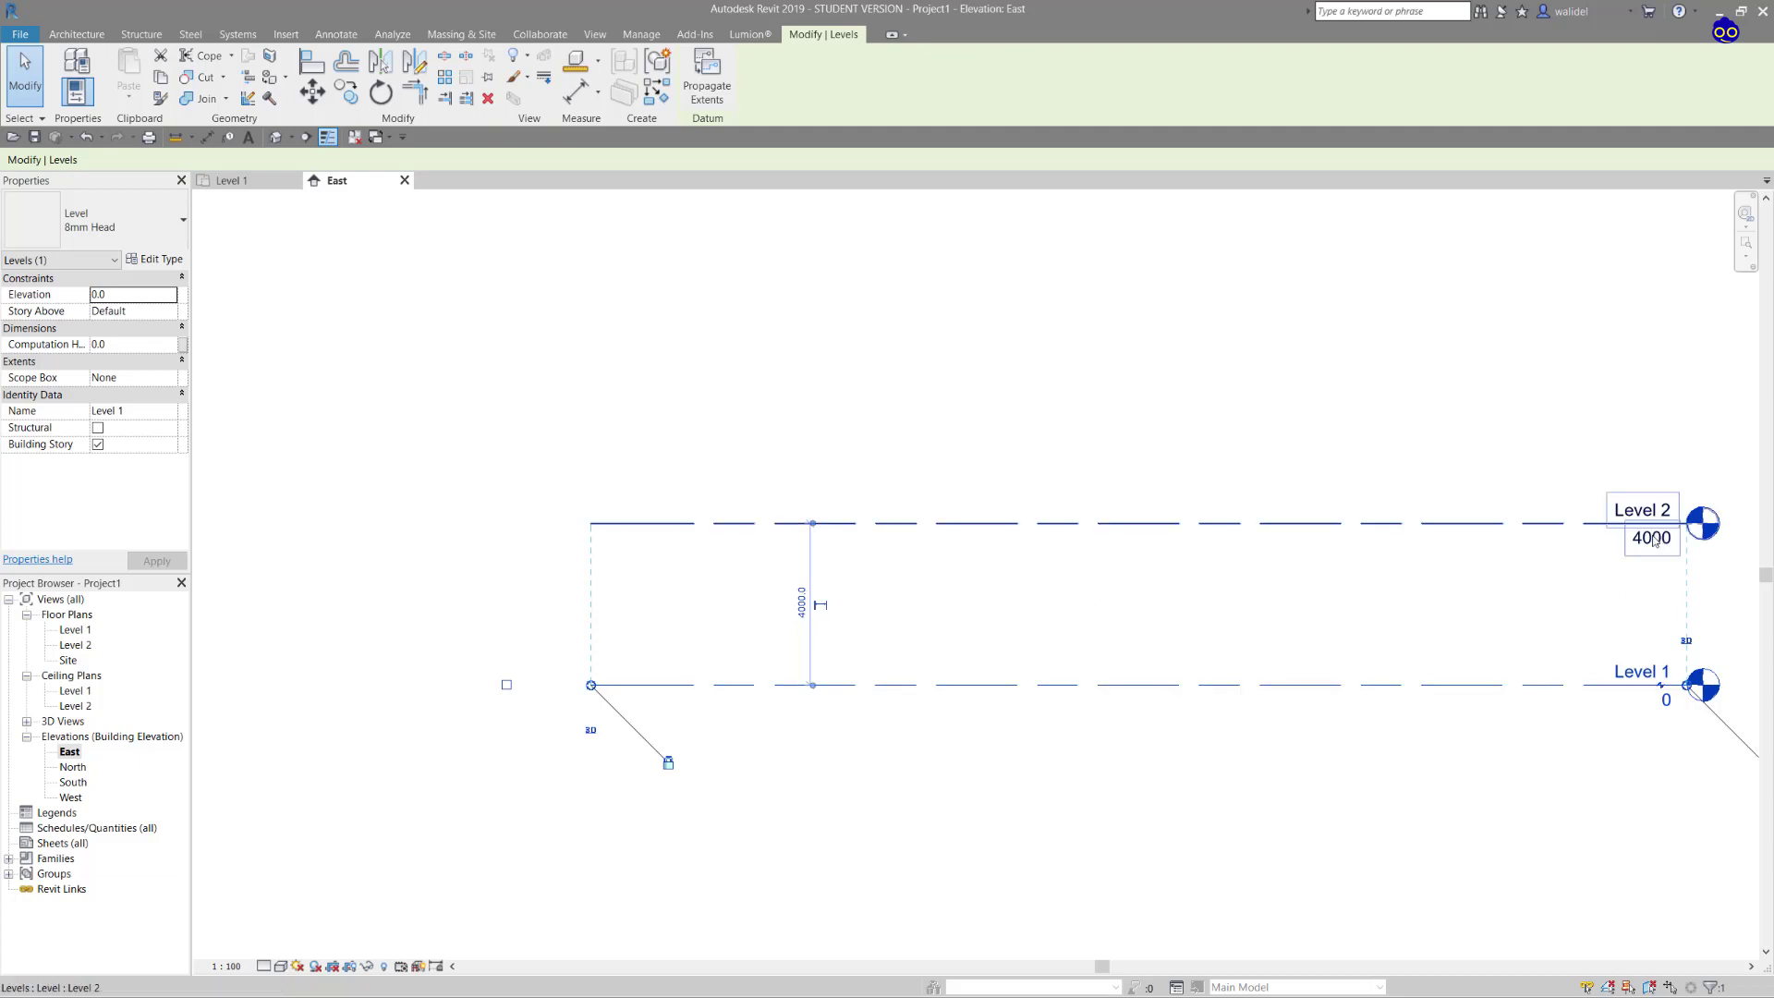
left_click(804, 610)
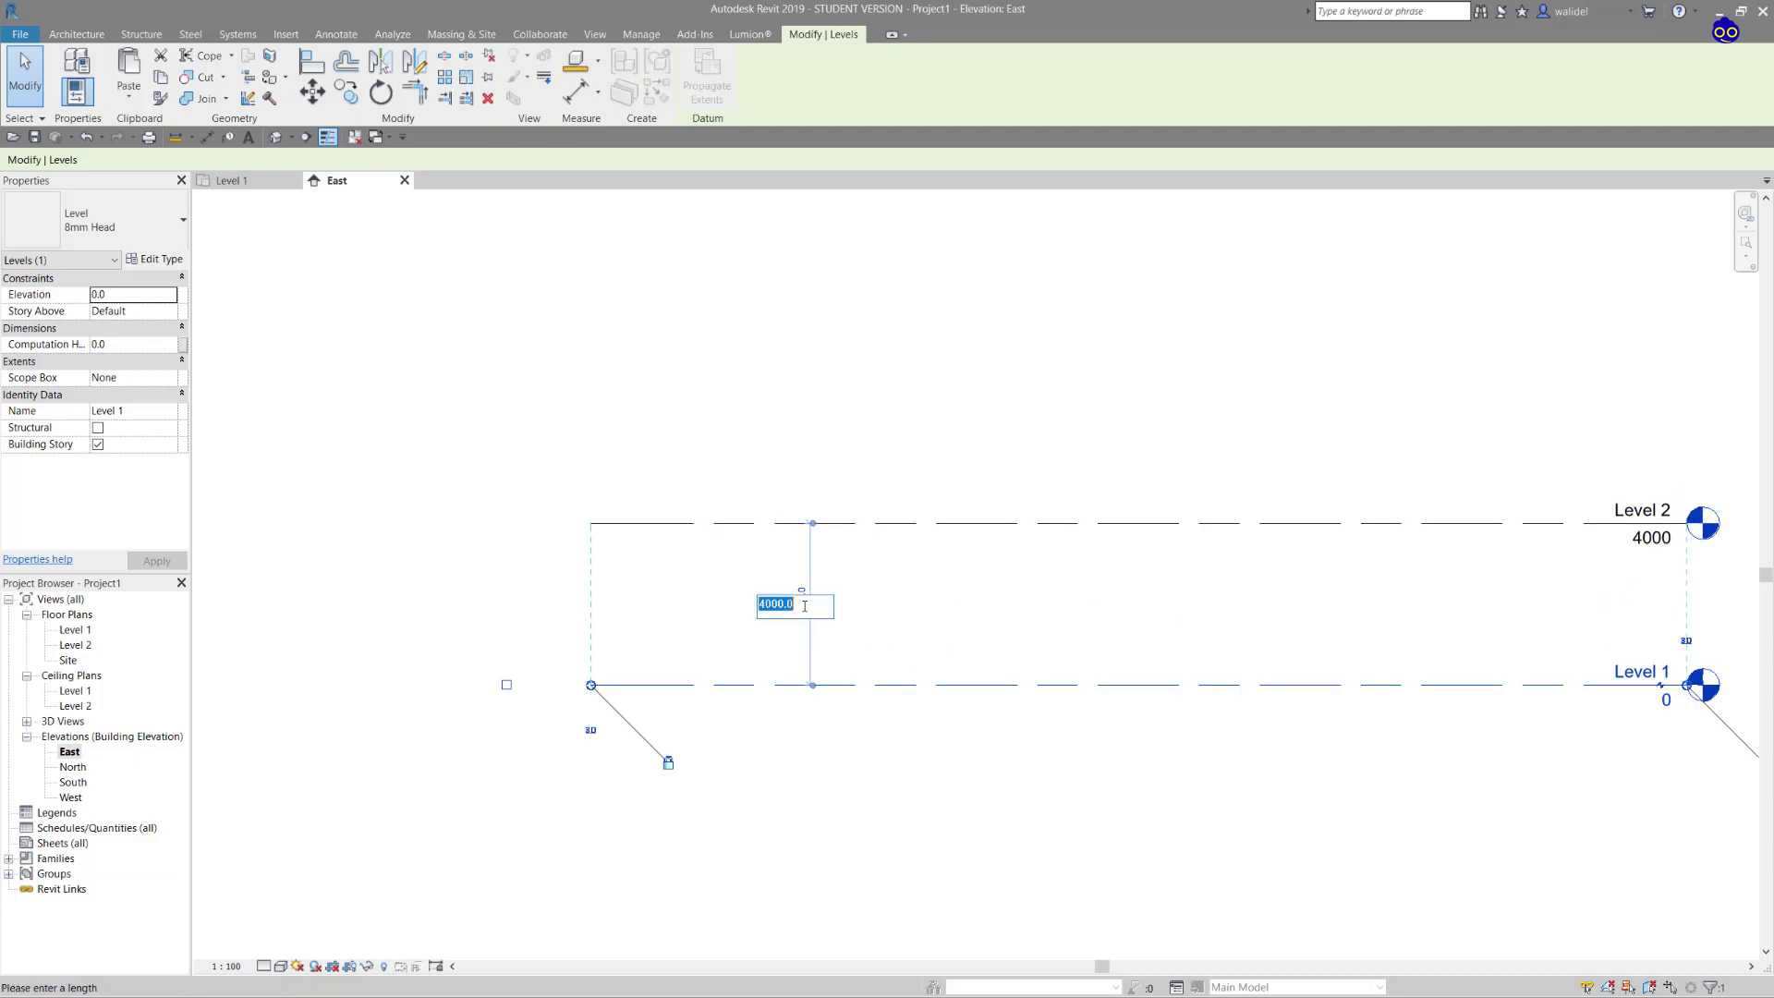
type("3000")
key("Return")
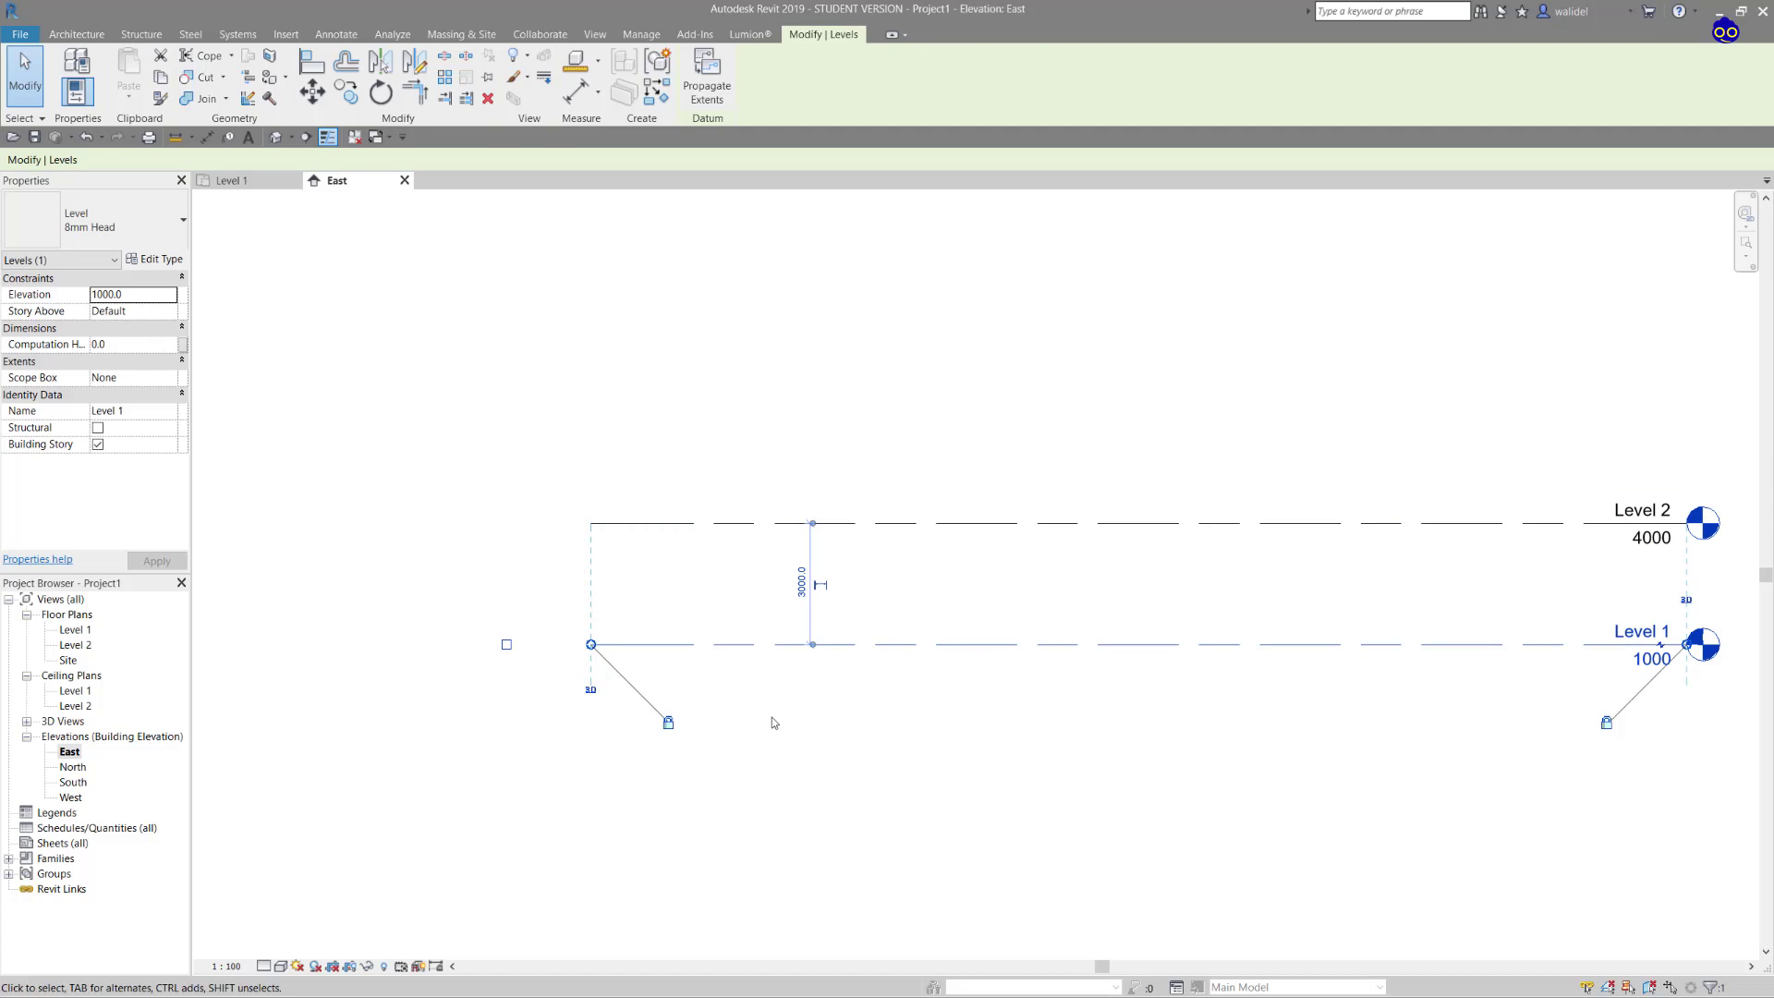
Step: Leave the temporary dimension as it is, and undo the last change to the height of Level 1
left_click(806, 581)
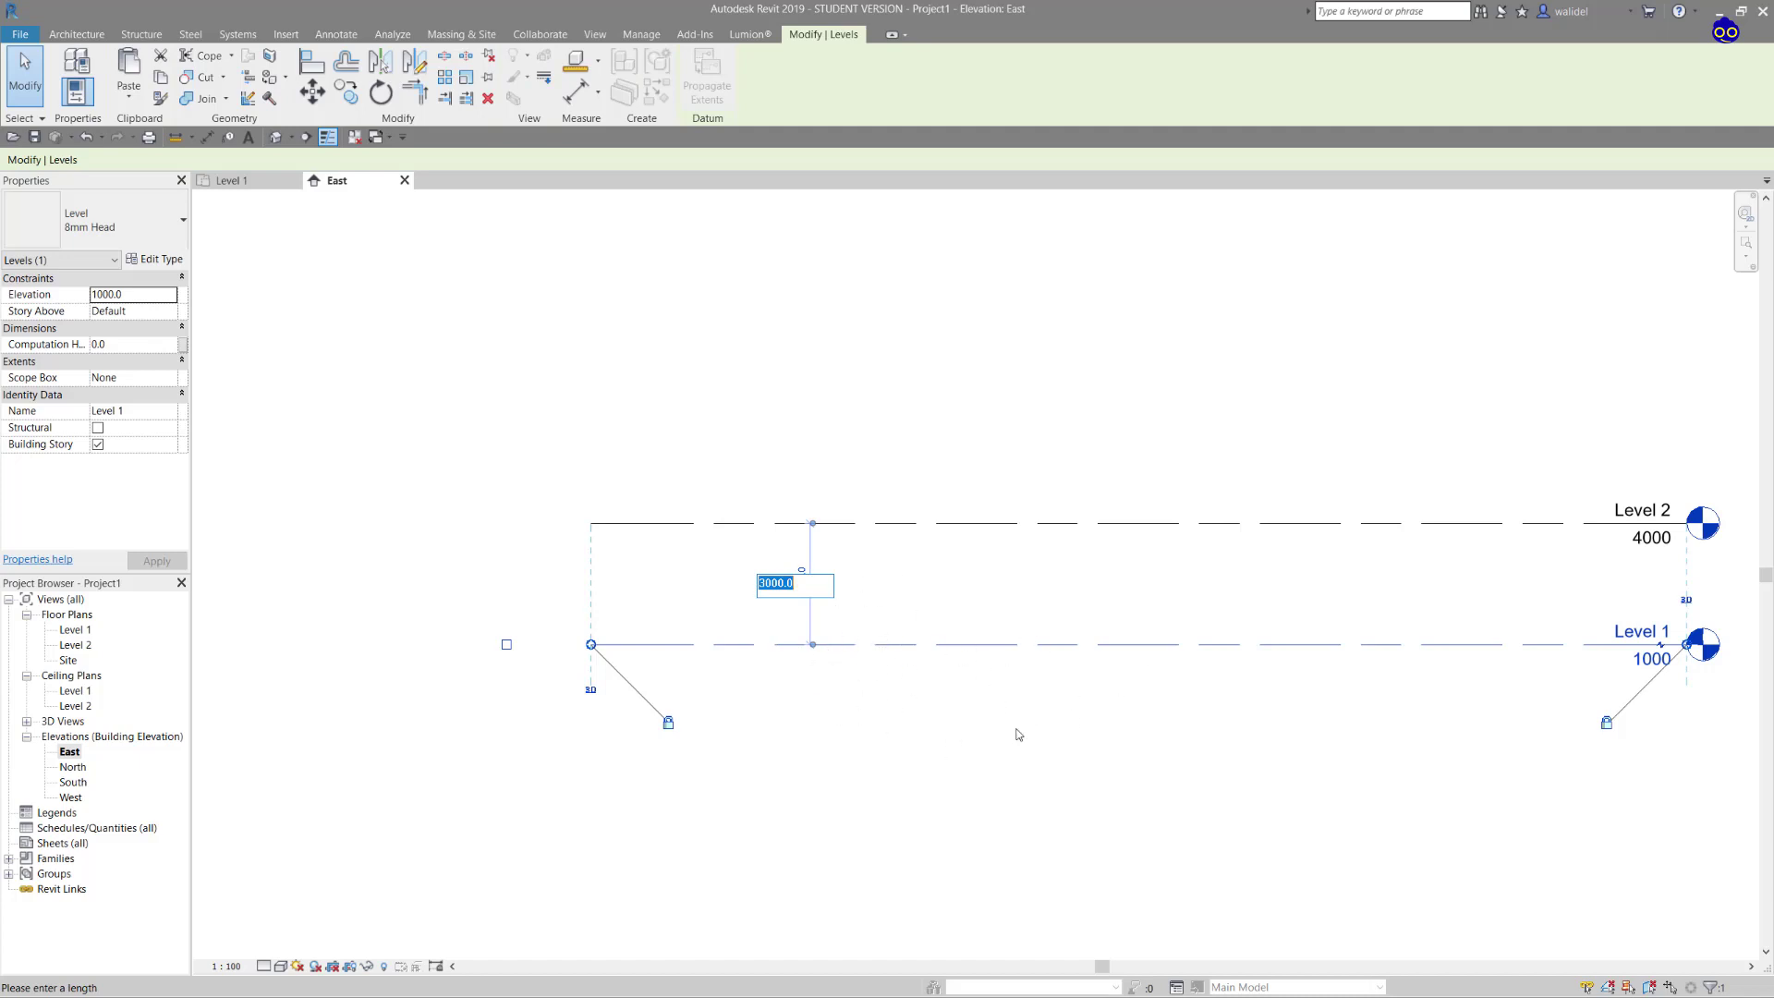
left_click(927, 610)
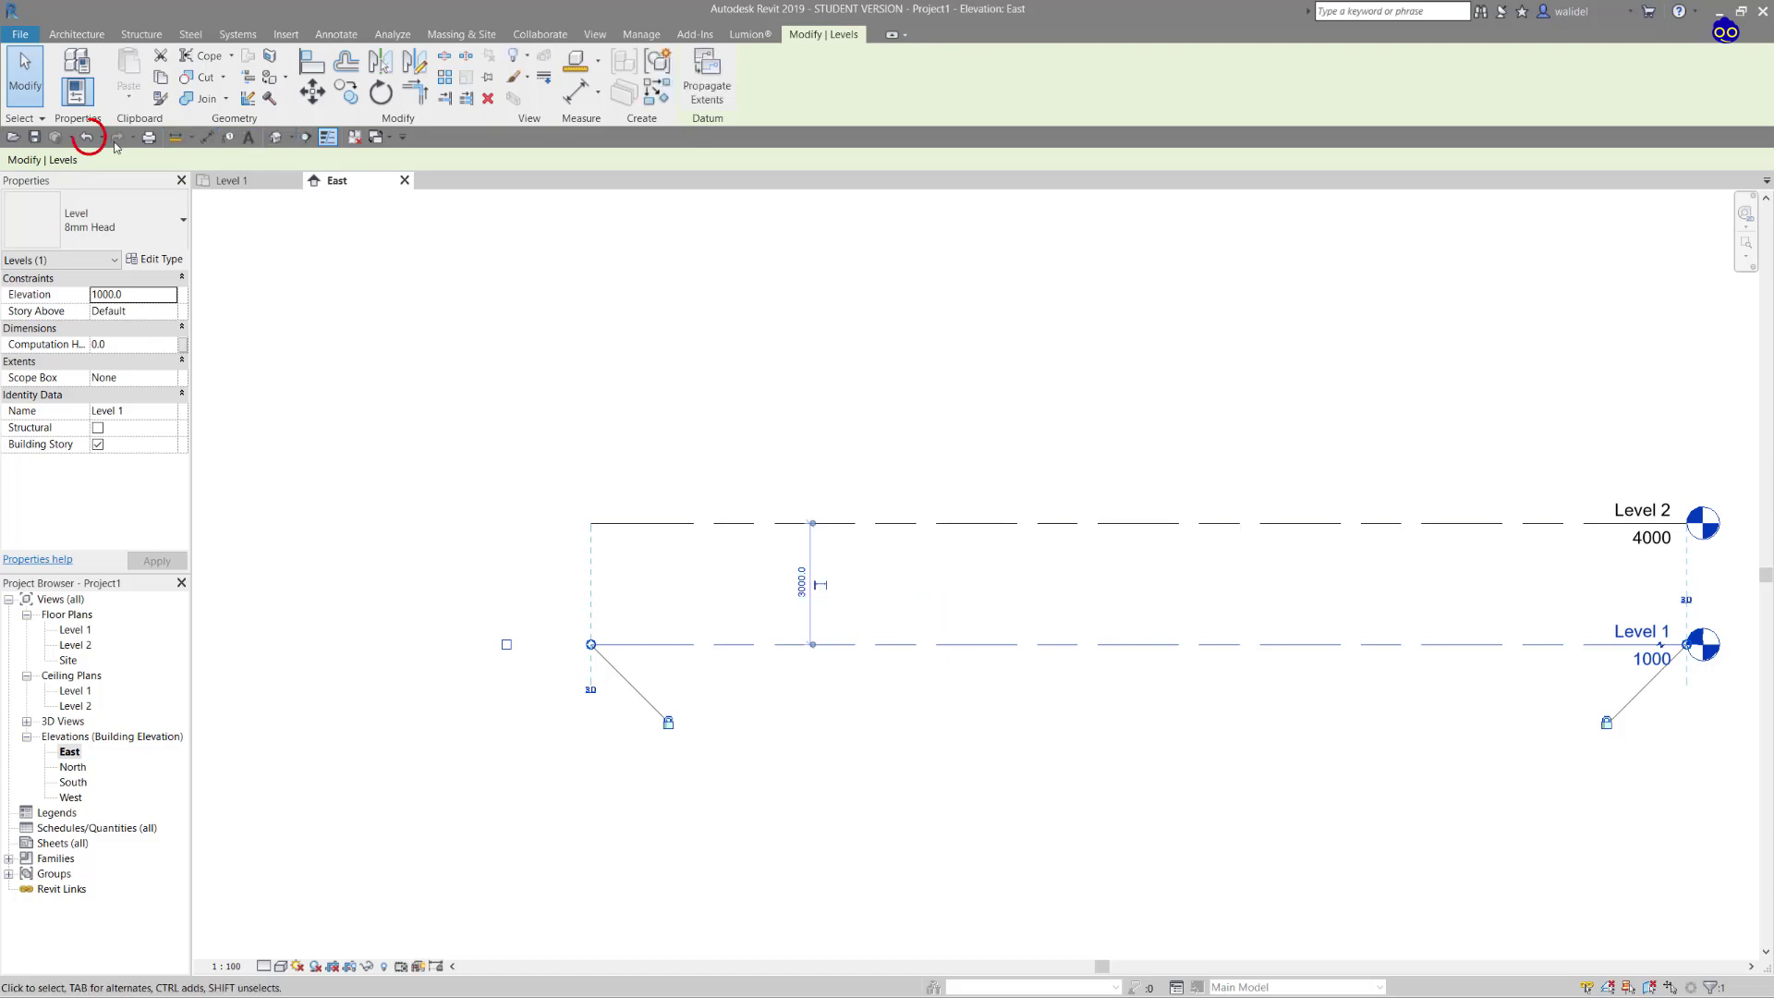
left_click(86, 137)
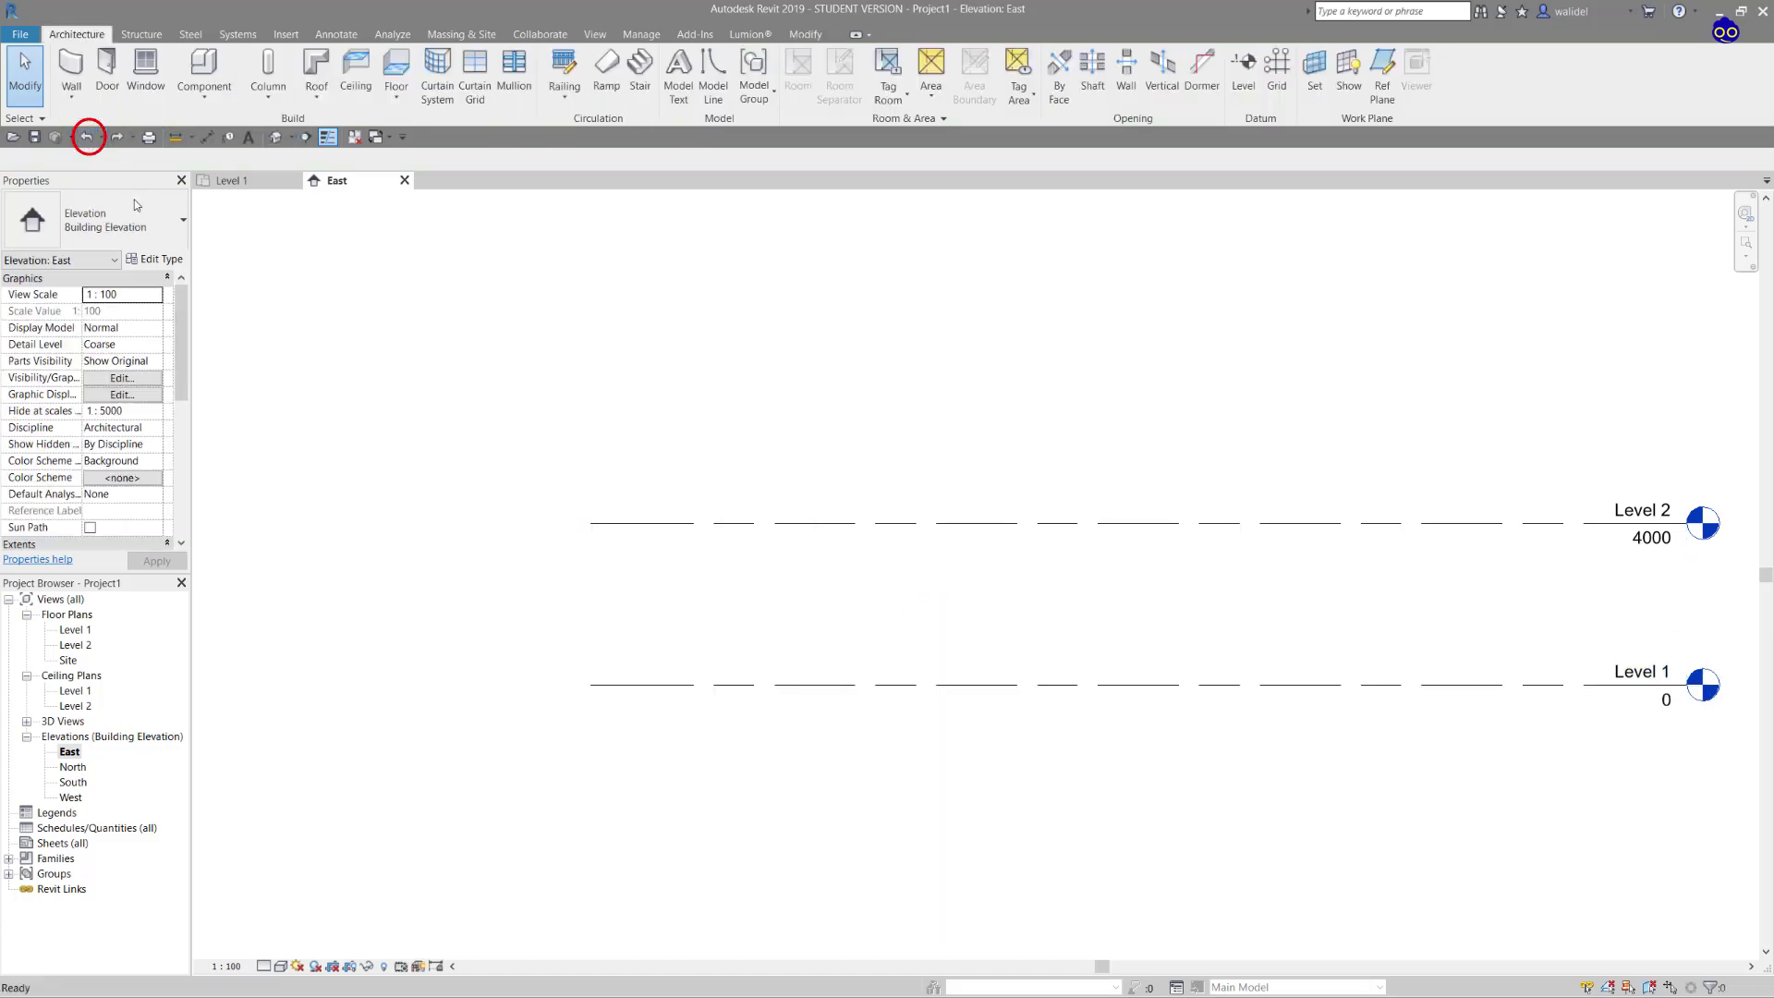
Step: Select Level 2, set its temporary dimension above Level 1 to 3000, and clear the selection
left_click(986, 534)
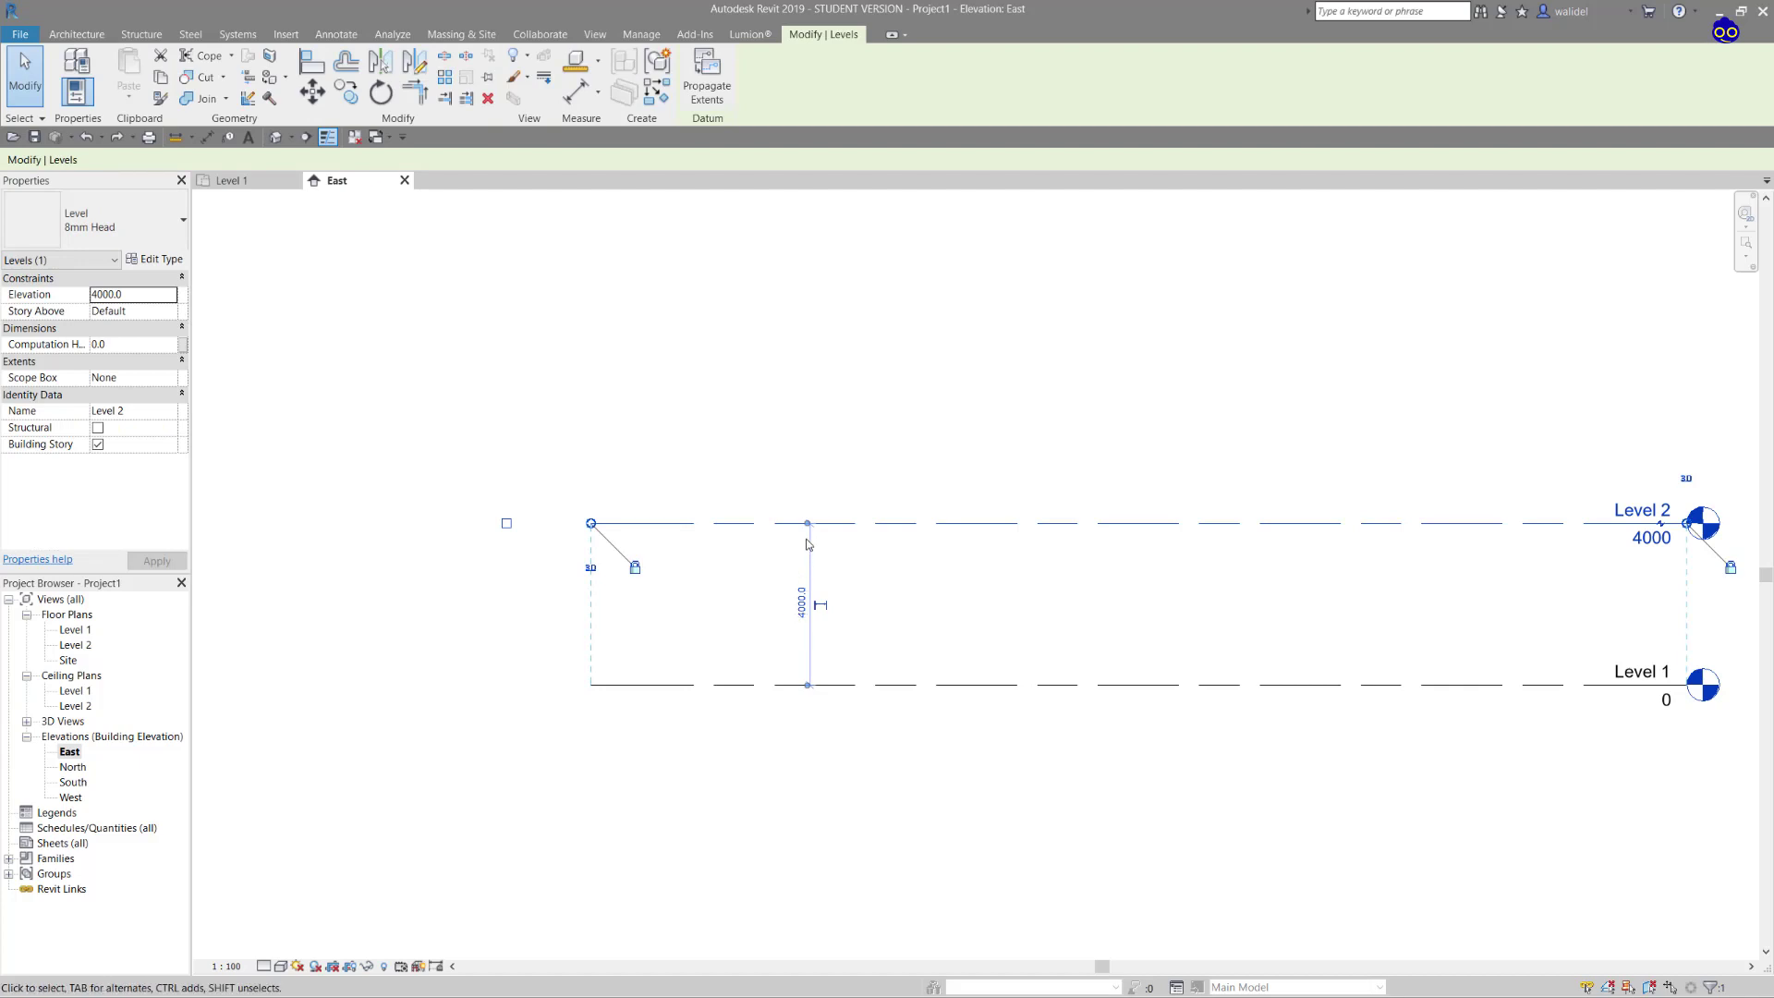
left_click(803, 610)
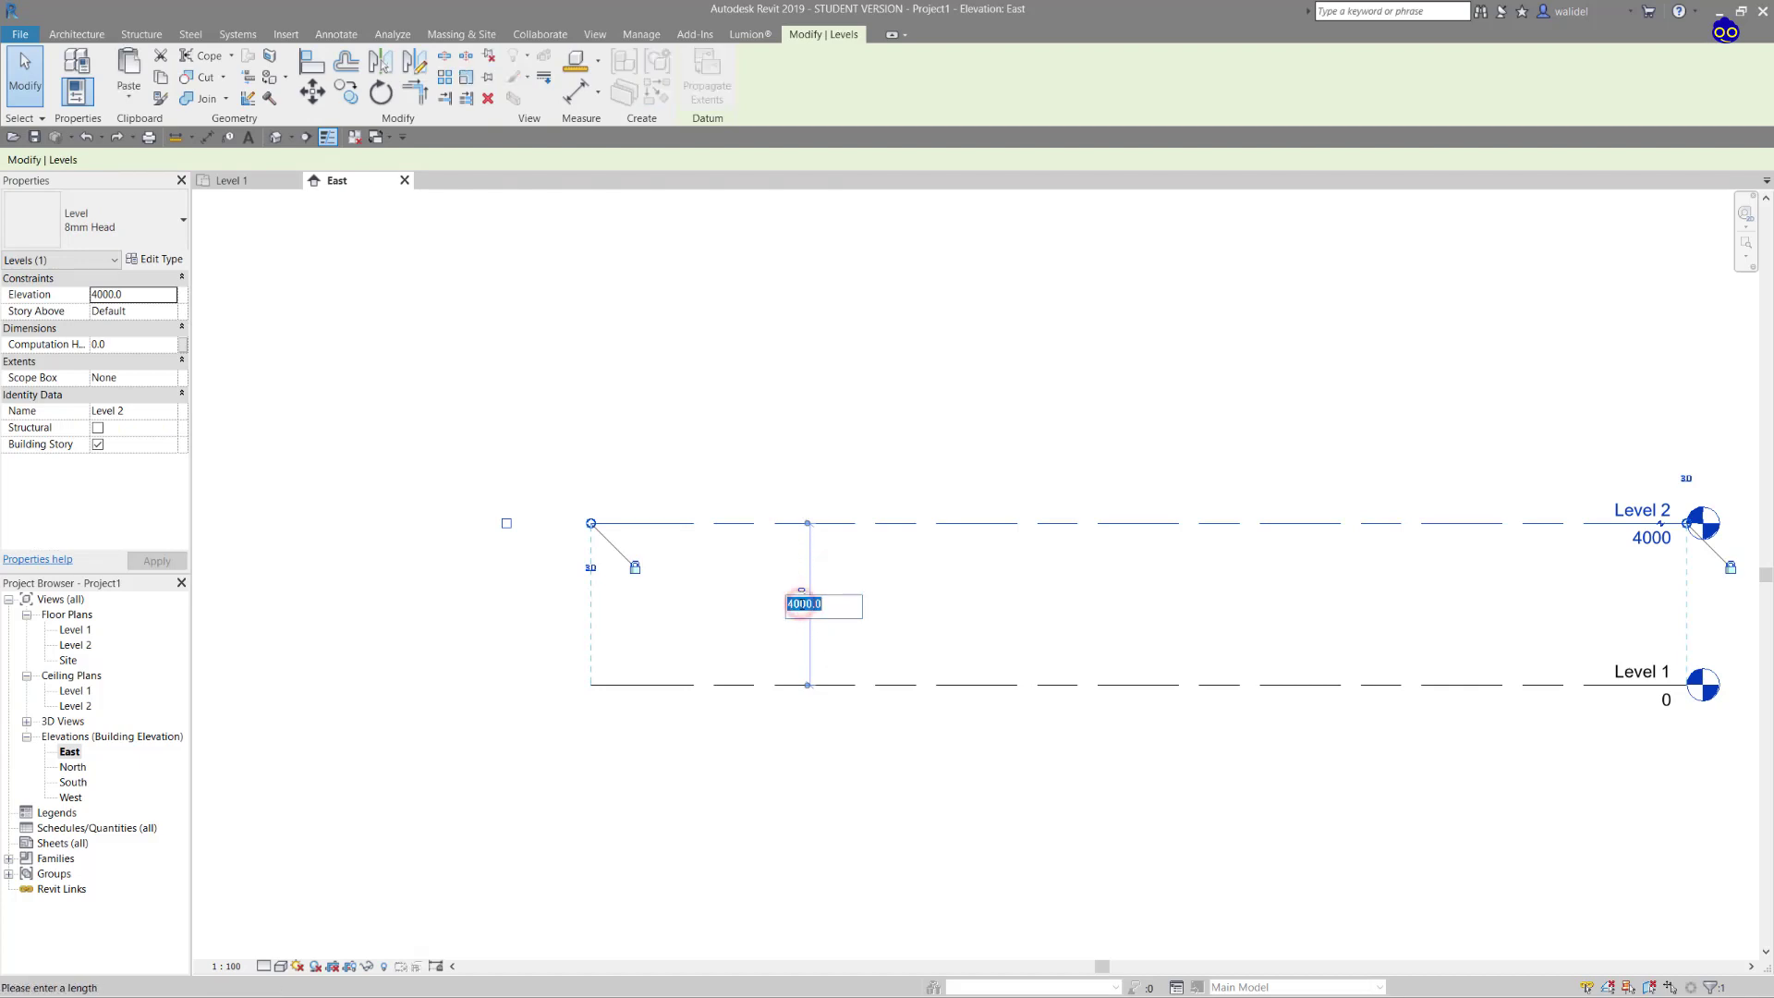
type("3")
key("Return")
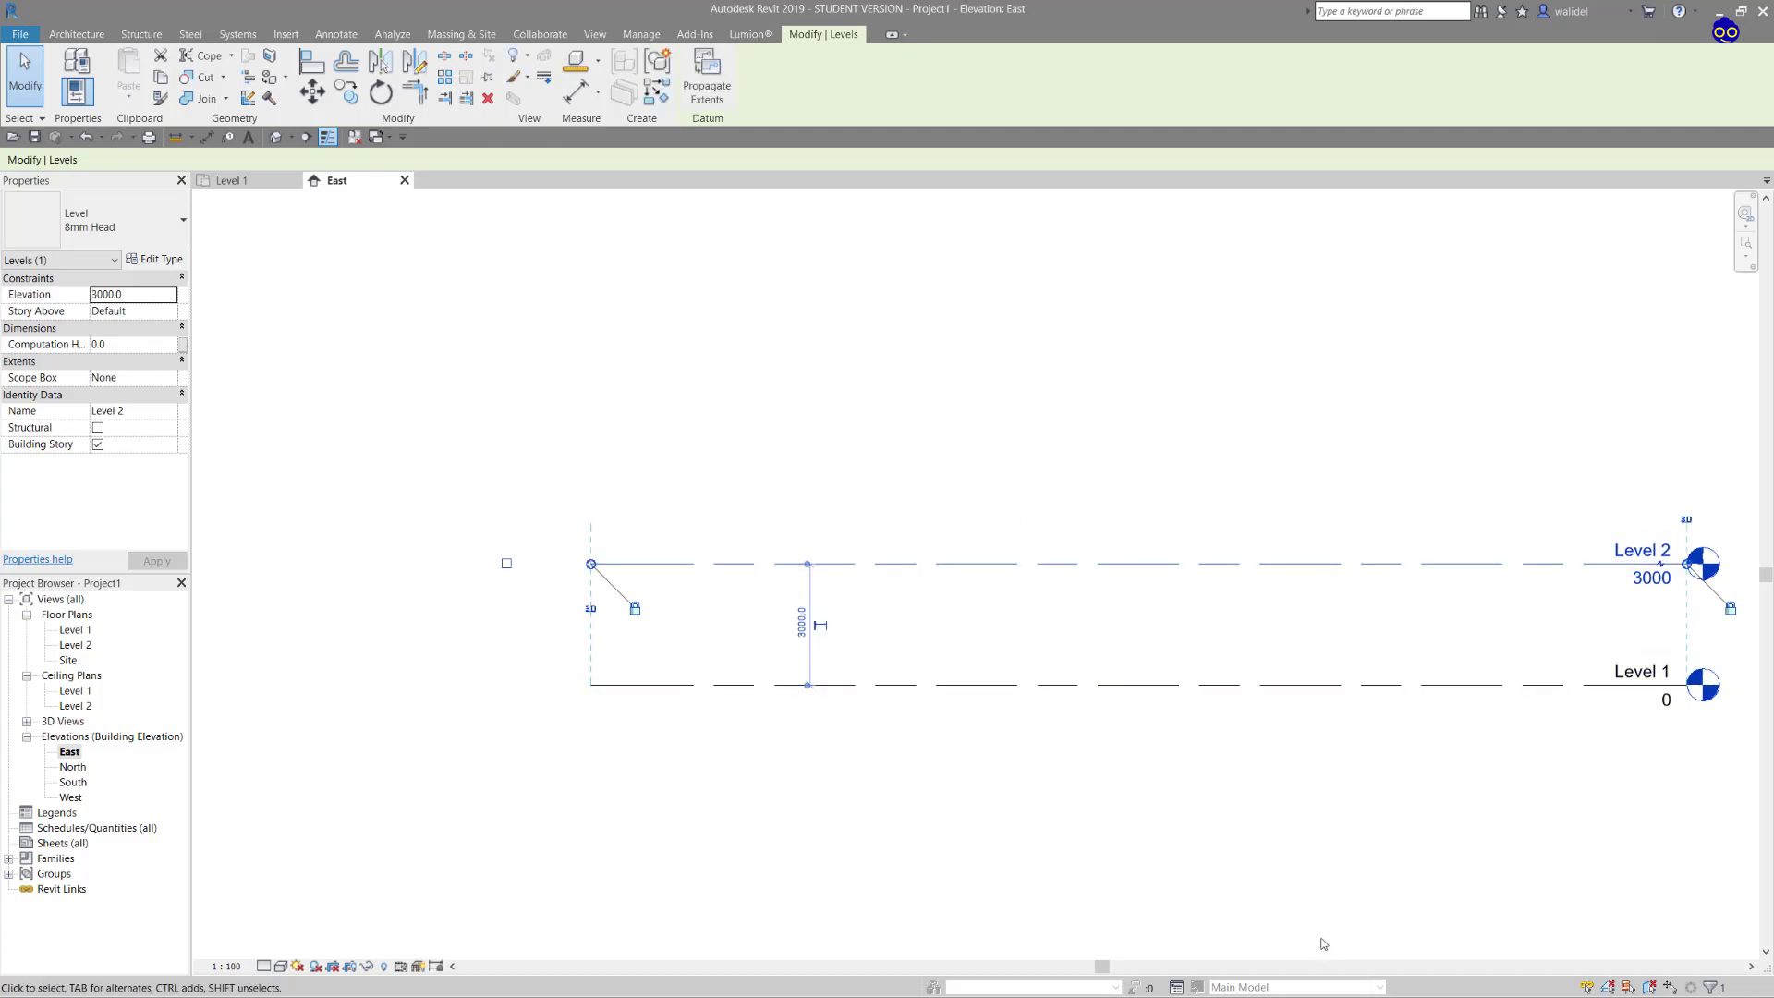
left_click(922, 621)
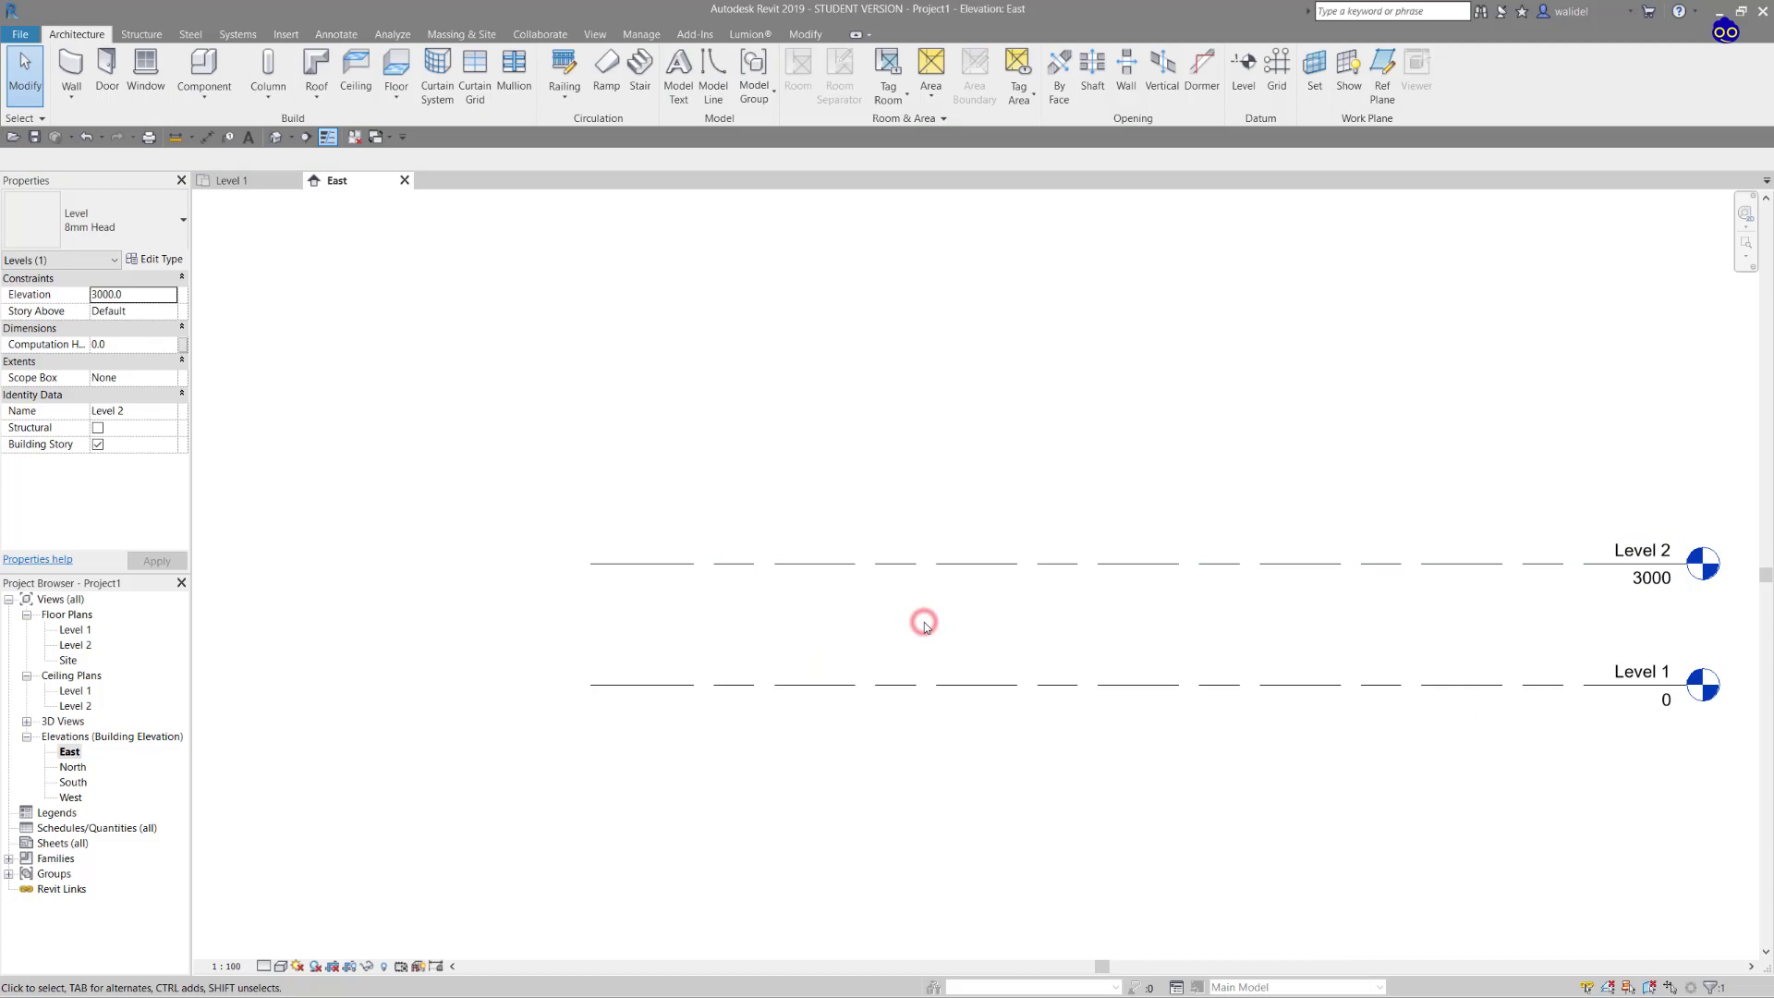
Step: Select Level 1, and switch the selection to Level 2 to compare their dimension controls
left_click(901, 689)
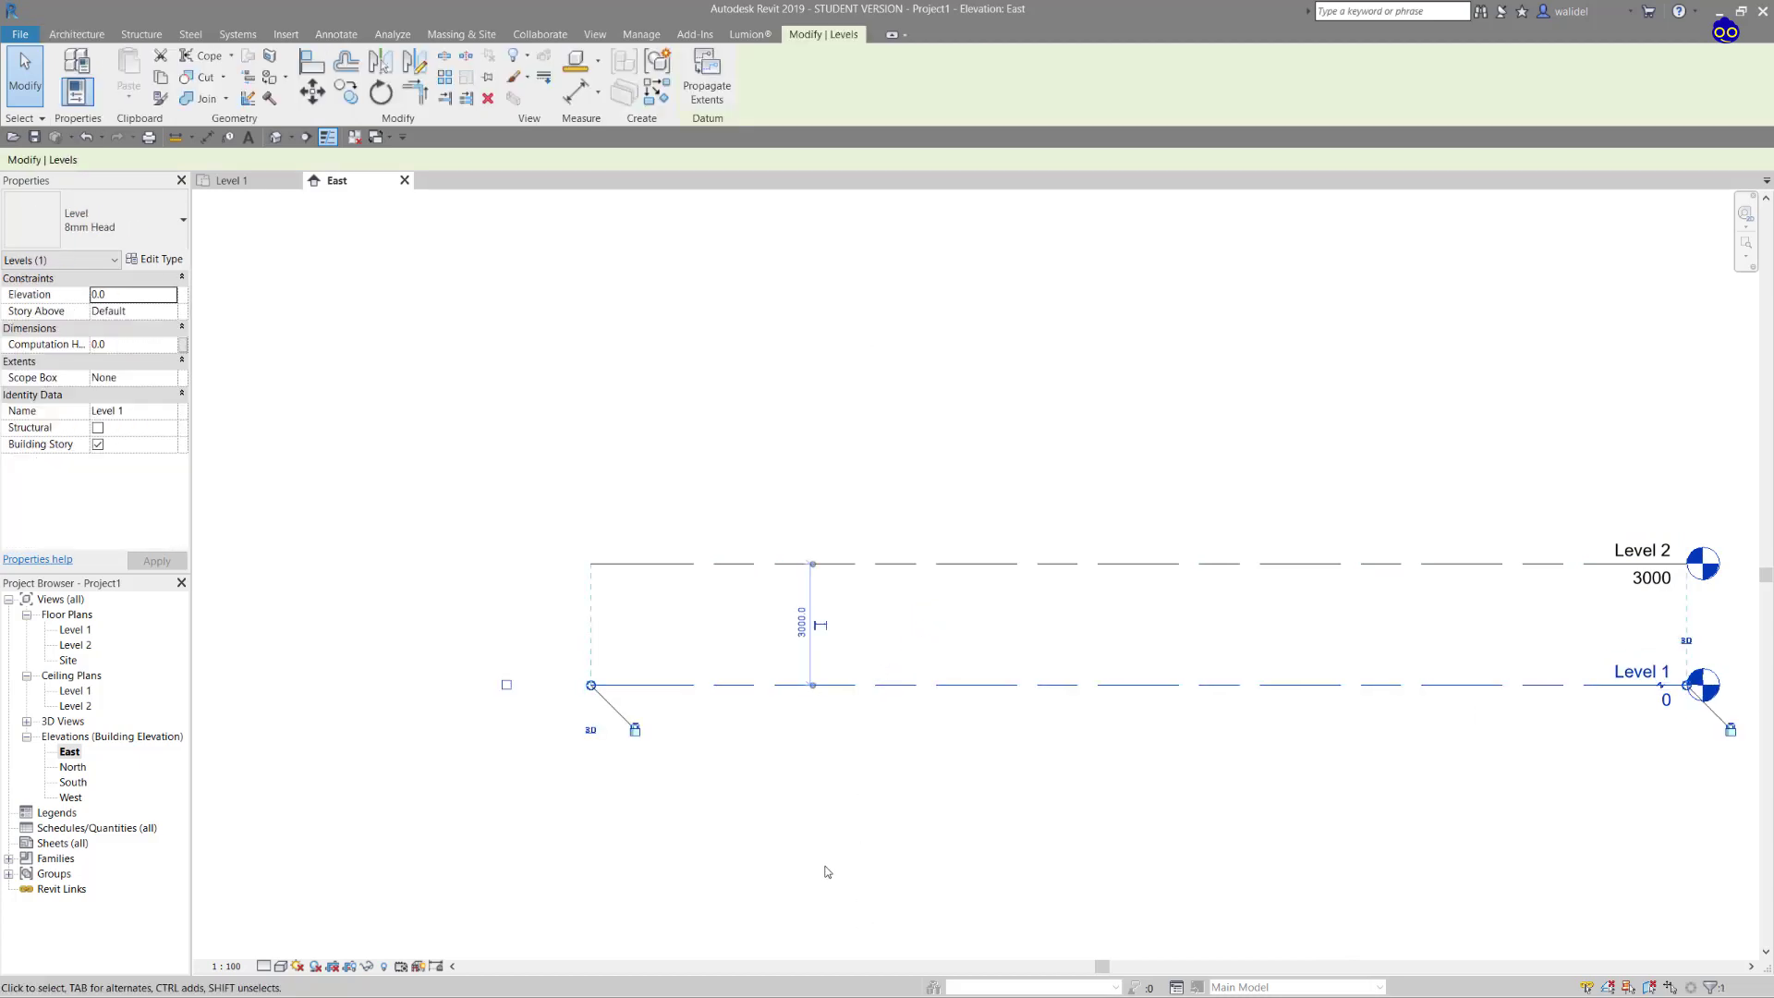
left_click(985, 562)
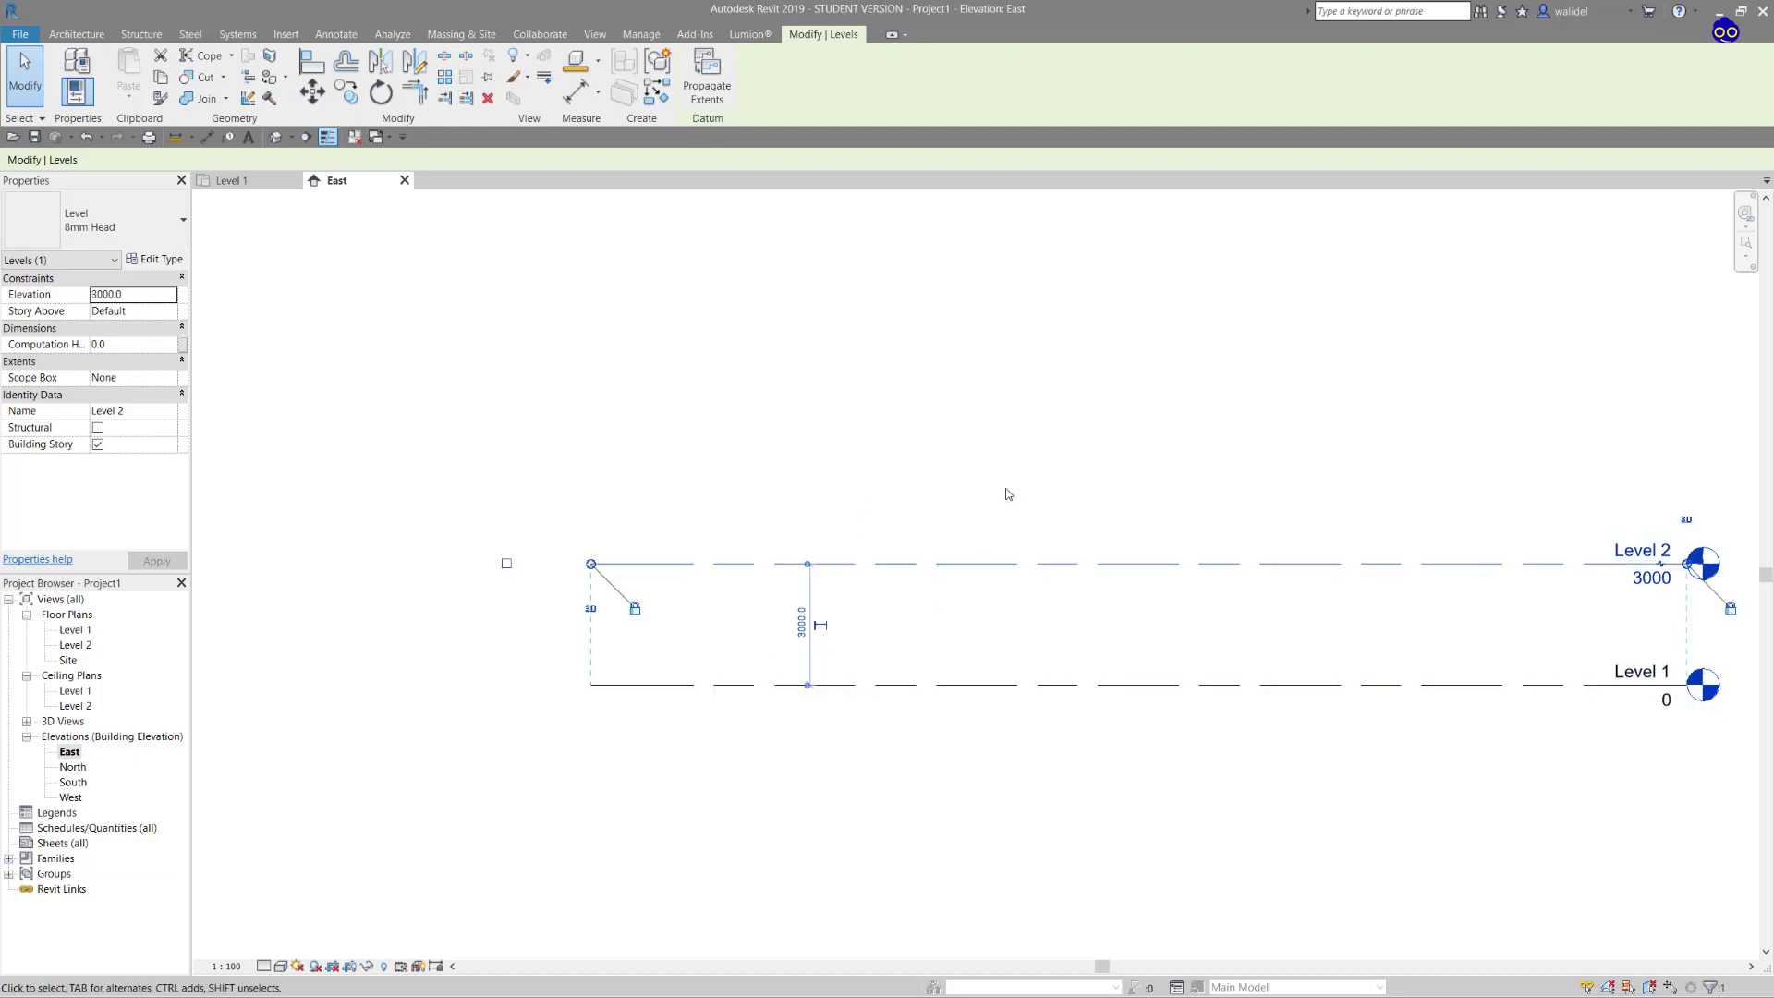
Step: Select Level 2 and add an elbow to its line beside the head bubble
left_click(970, 605)
middle_click_drag(1140, 581, 944, 585)
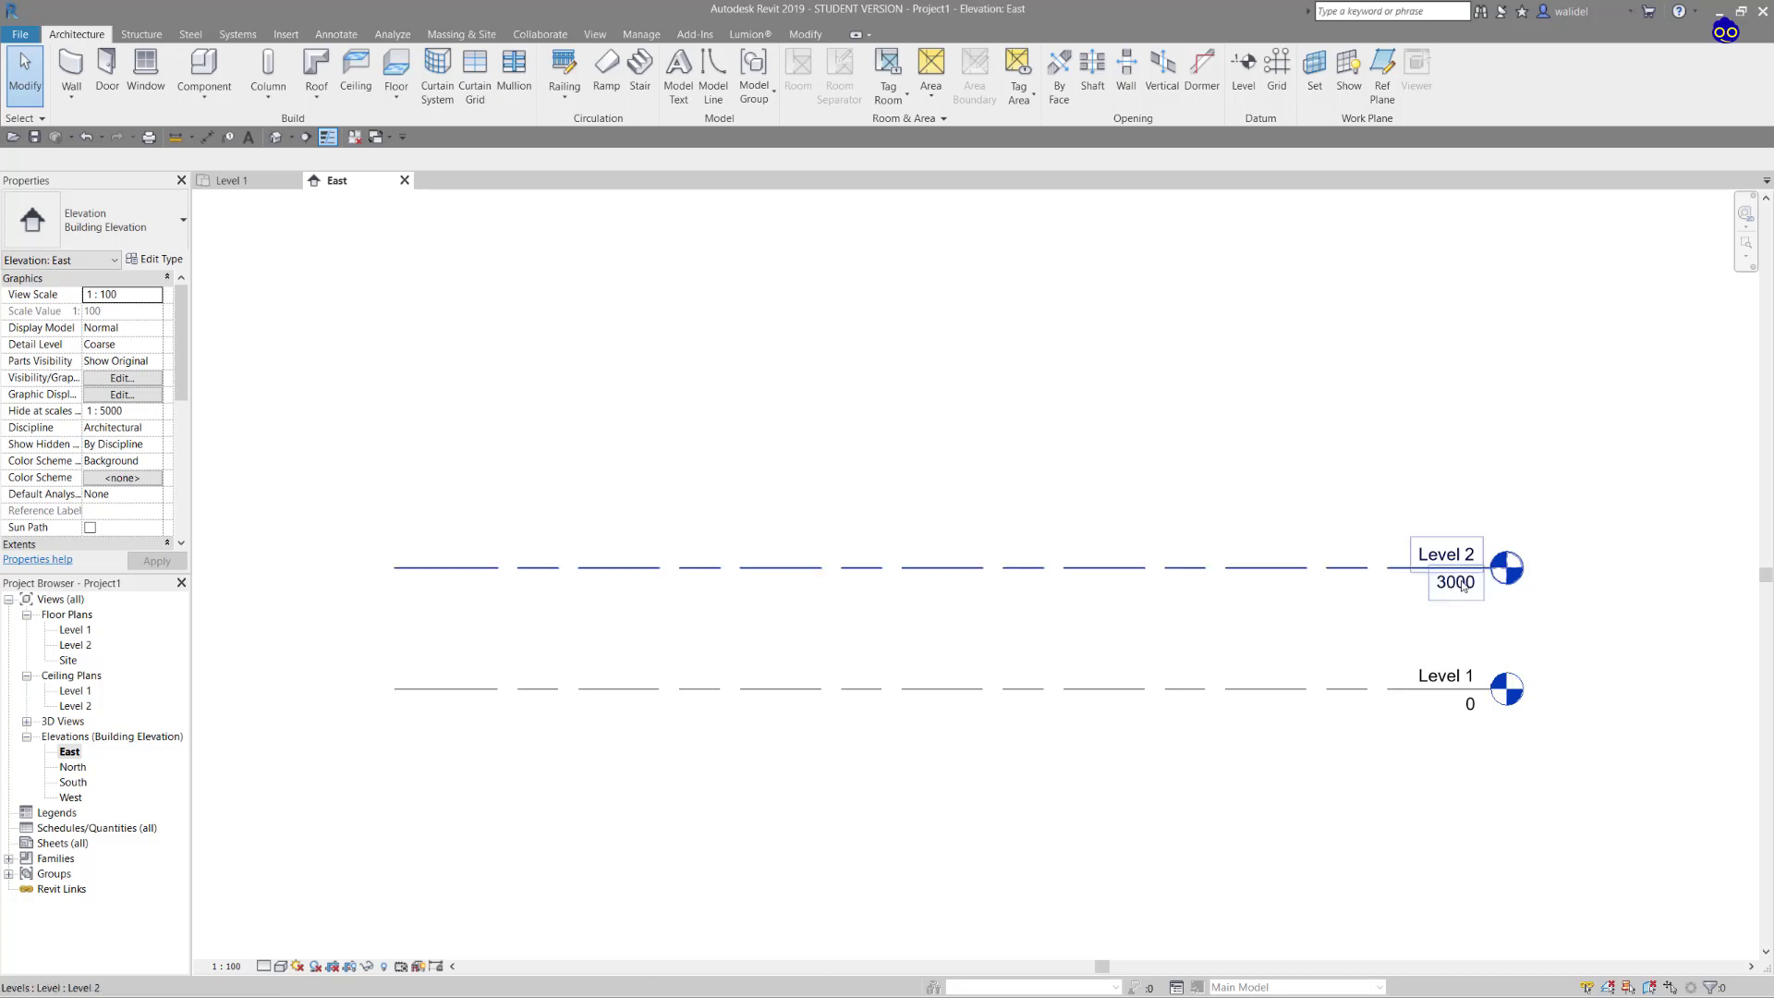
scroll(1464, 584, "up", 2)
left_click(1324, 560)
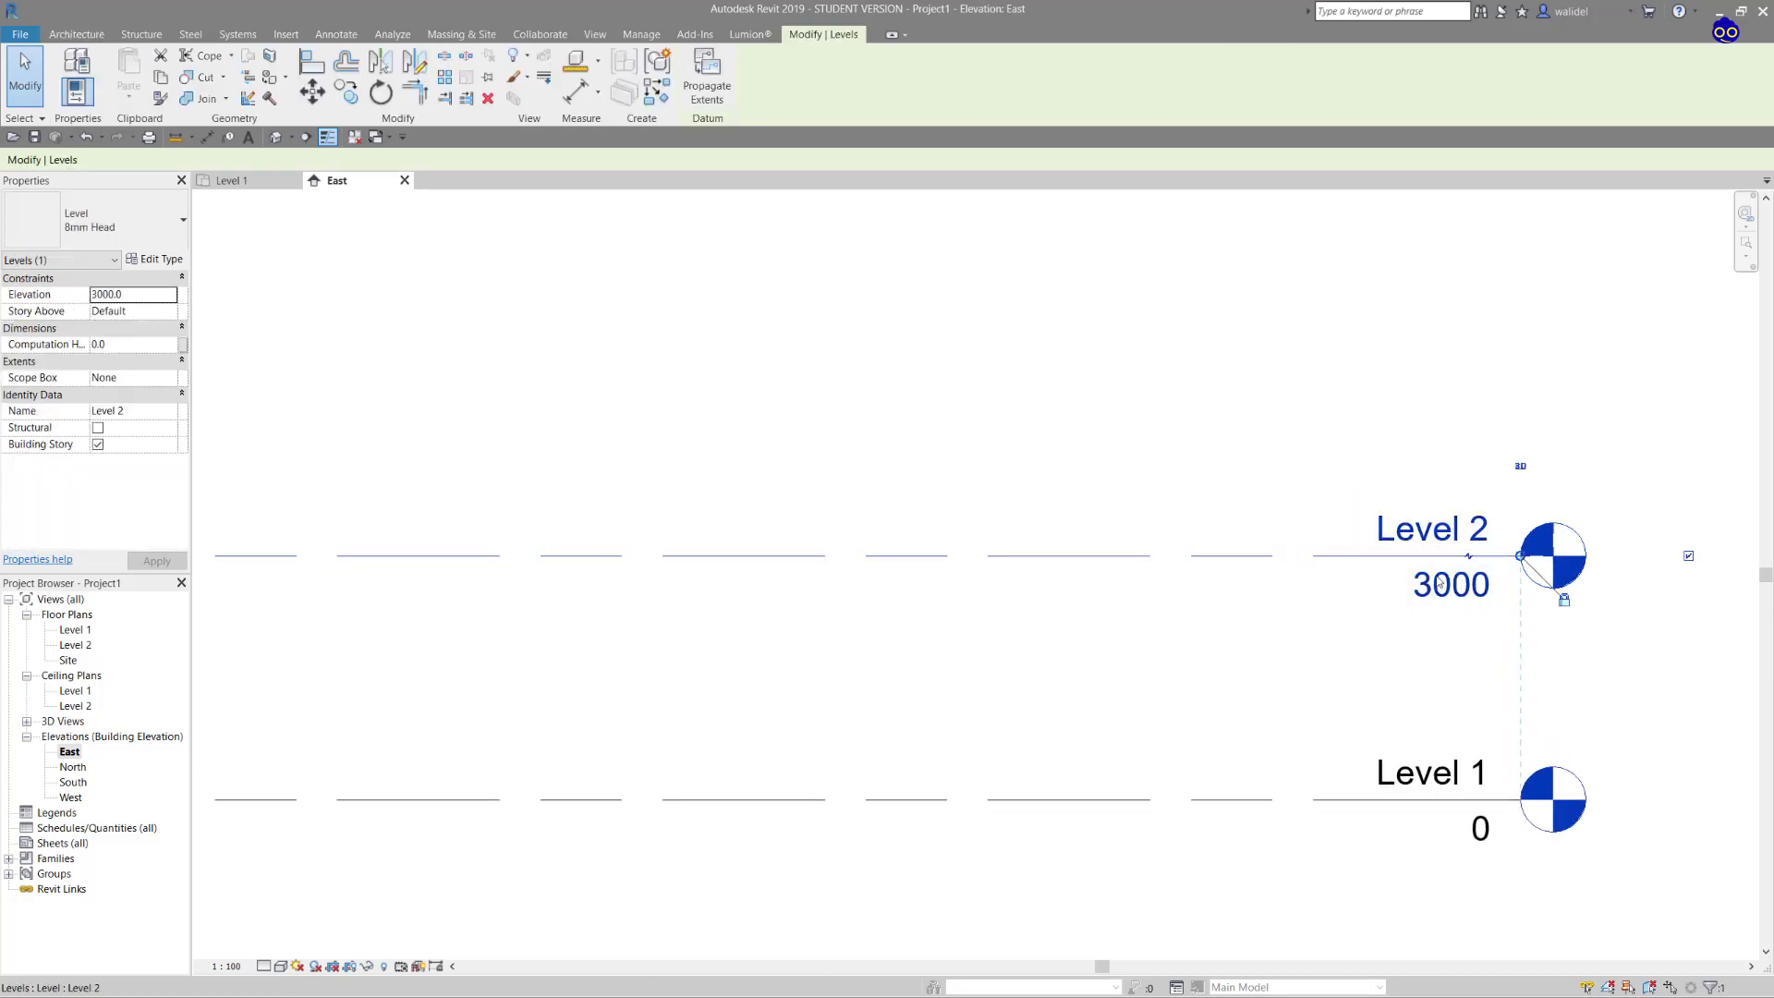
scroll(1473, 564, "up", 3)
scroll(1464, 549, "up", 1)
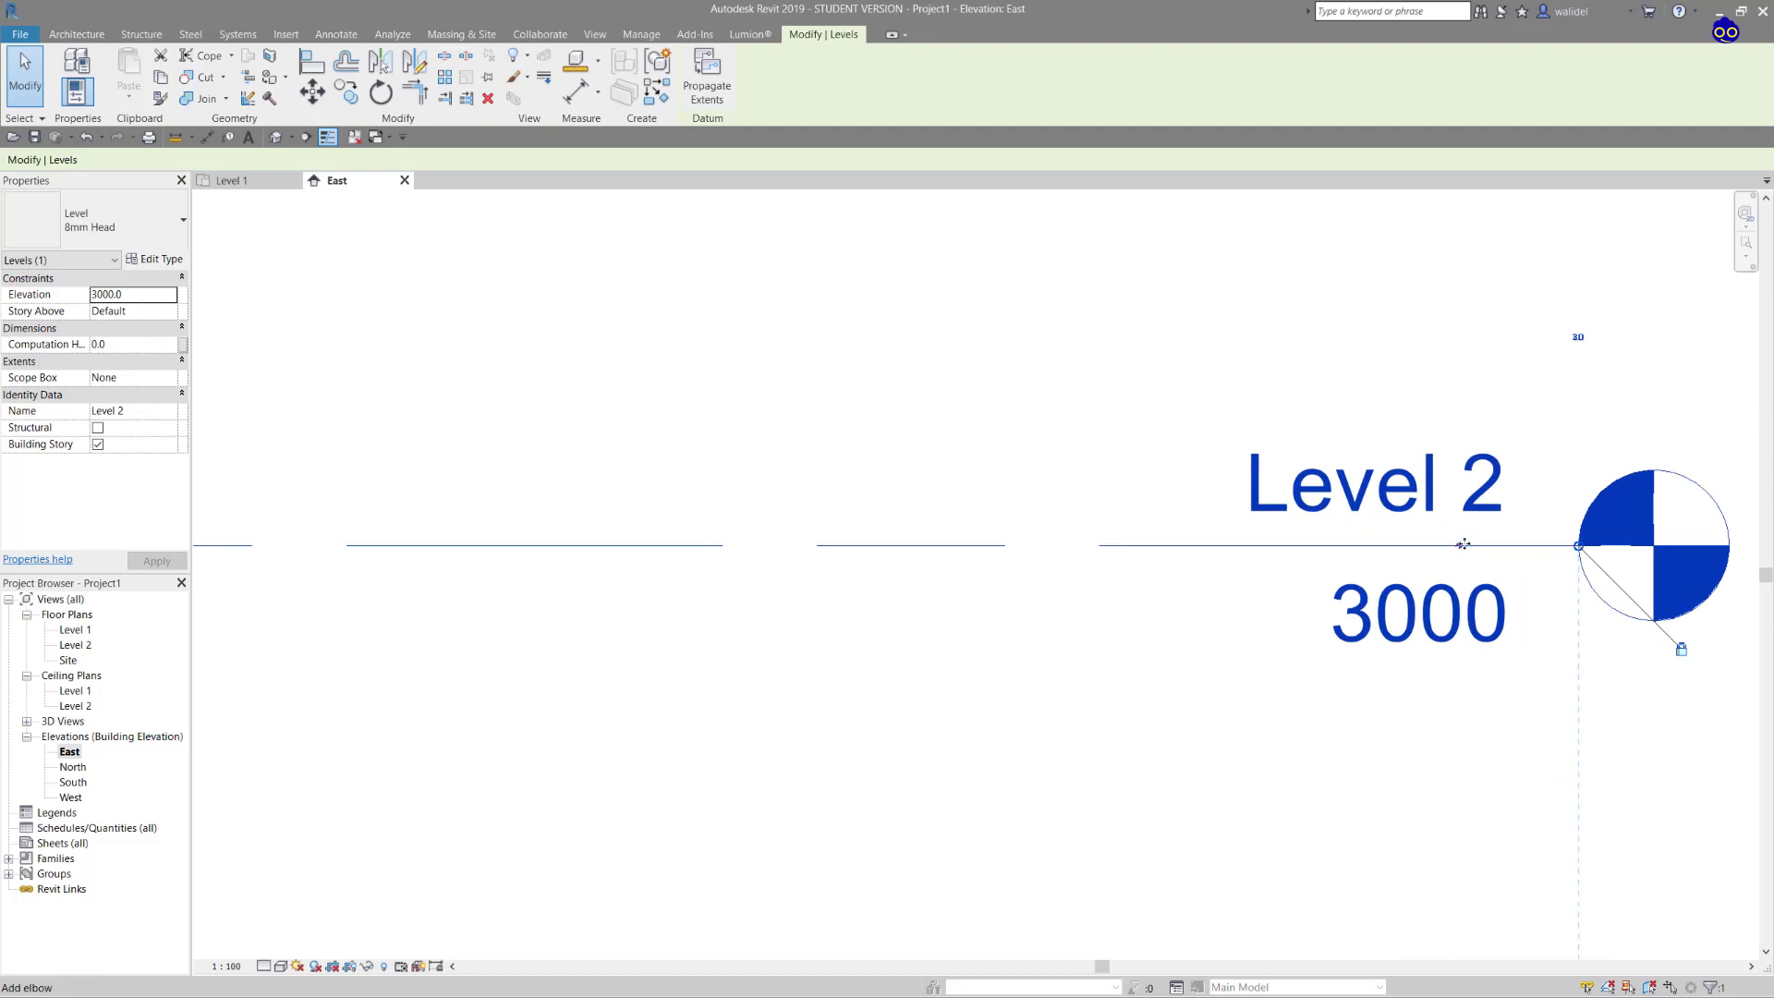
scroll(1463, 550, "up", 2)
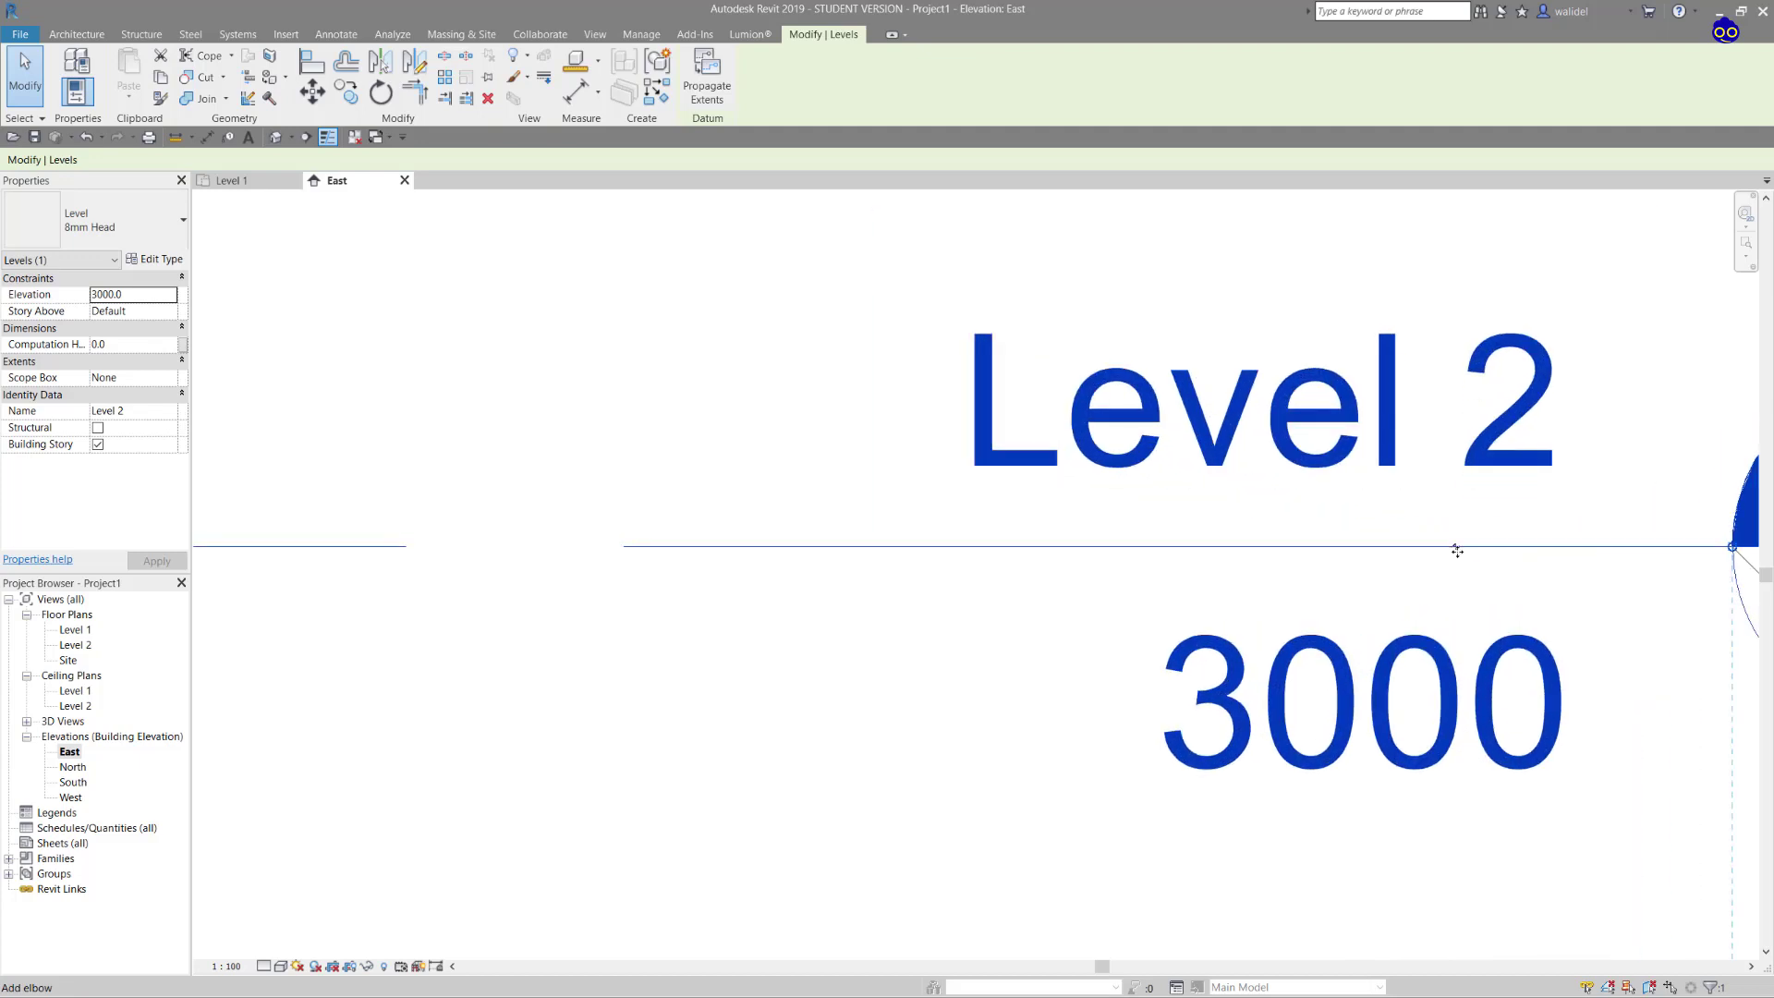
scroll(1281, 550, "down", 4)
scroll(1327, 547, "up", 1)
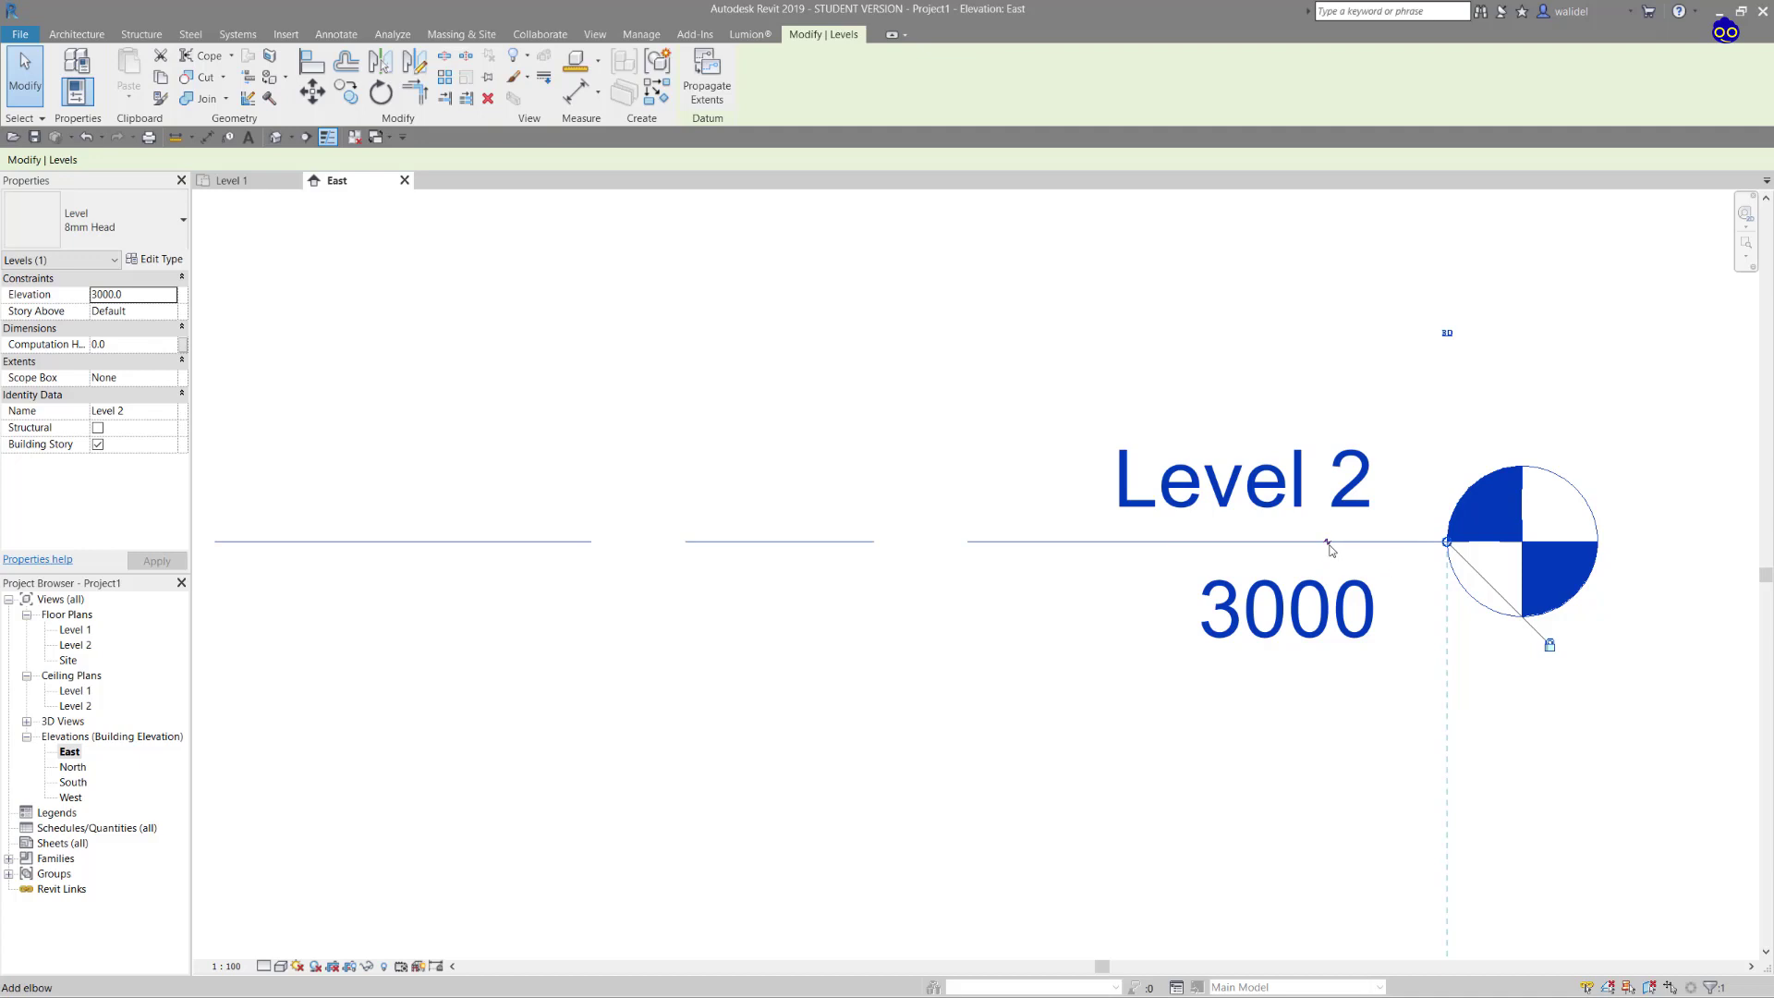
left_click(1328, 543)
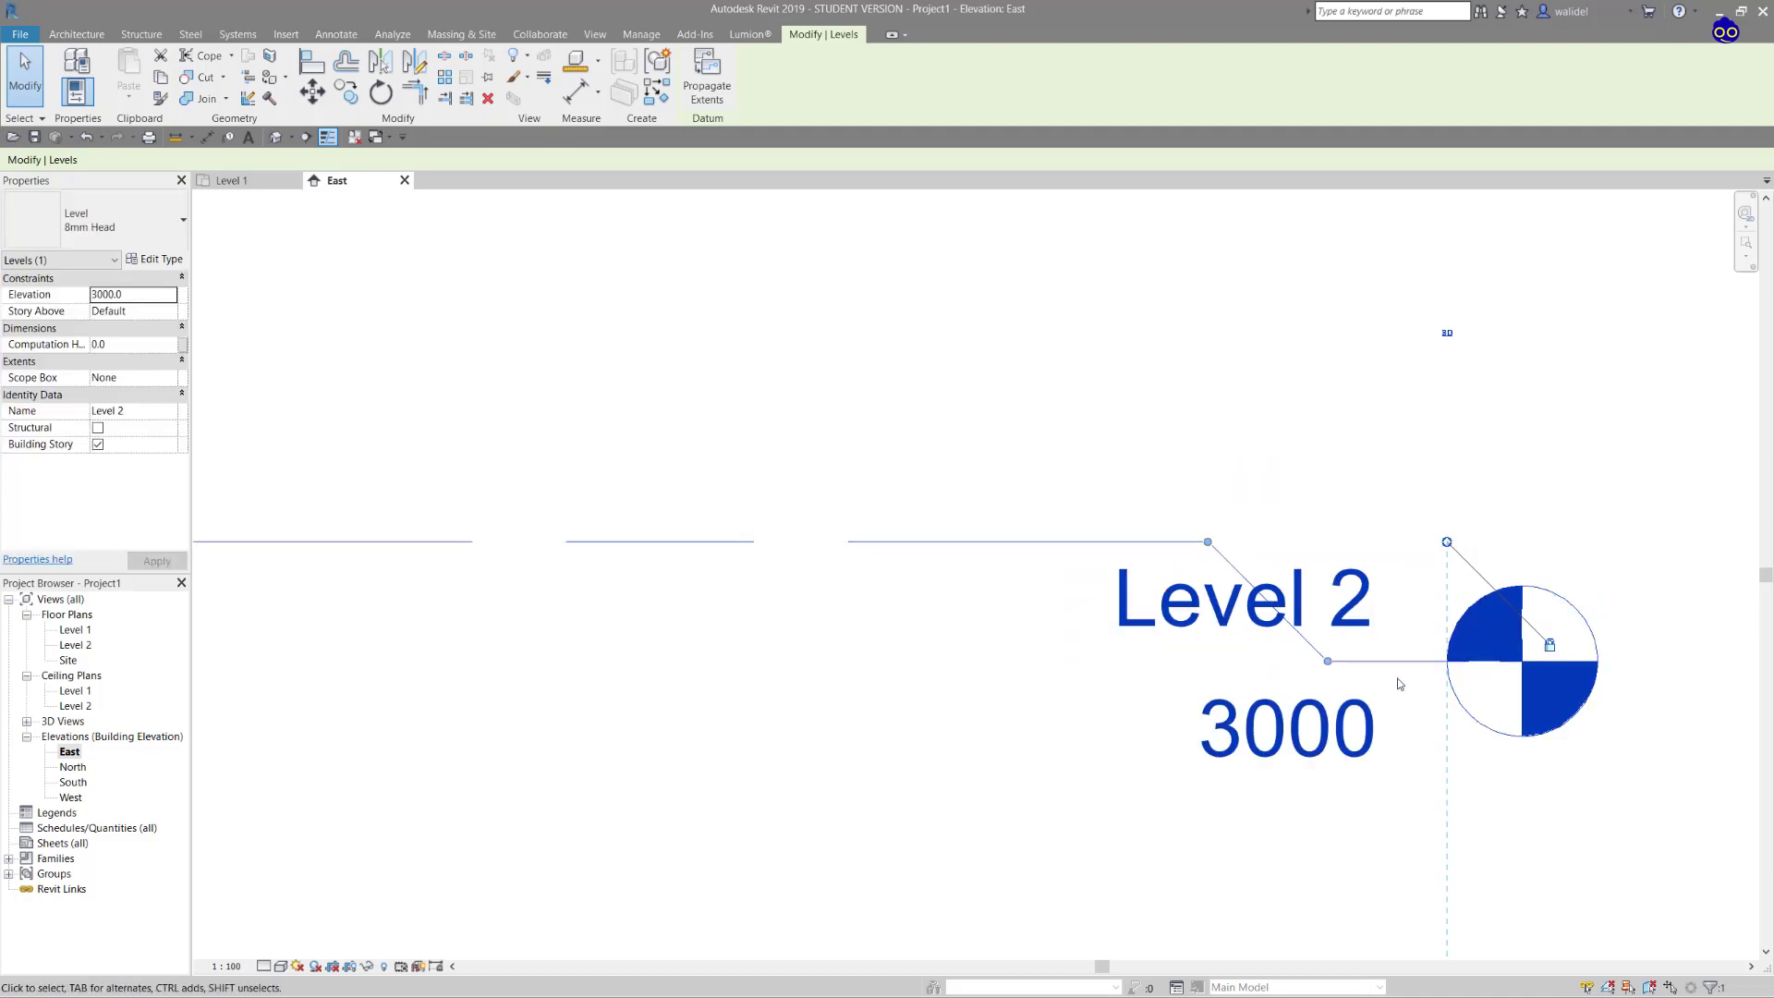
Step: Reshape Level 2's elbow by raising the head above the level line and moving the bend's start farther from the head
left_click_drag(1361, 656, 1350, 335)
left_click_drag(1209, 543, 807, 541)
scroll(1264, 522, "down", 4)
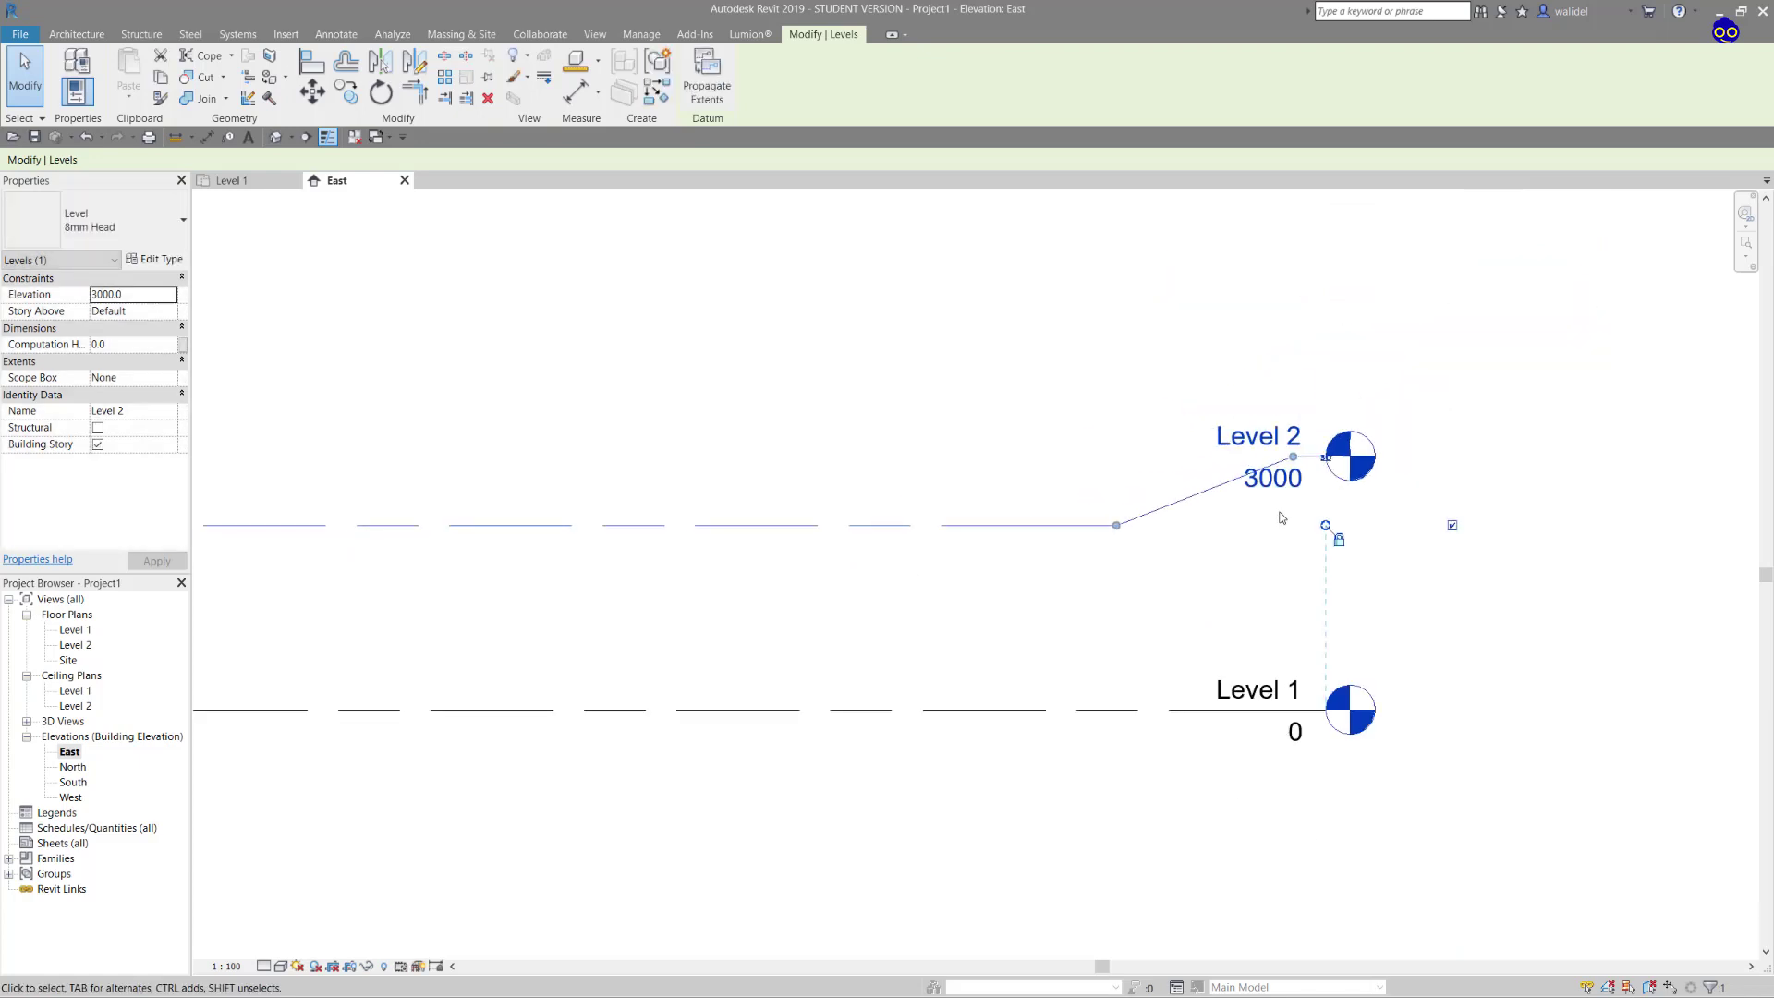
middle_click_drag(1273, 562, 1426, 539)
scroll(1423, 534, "down", 2)
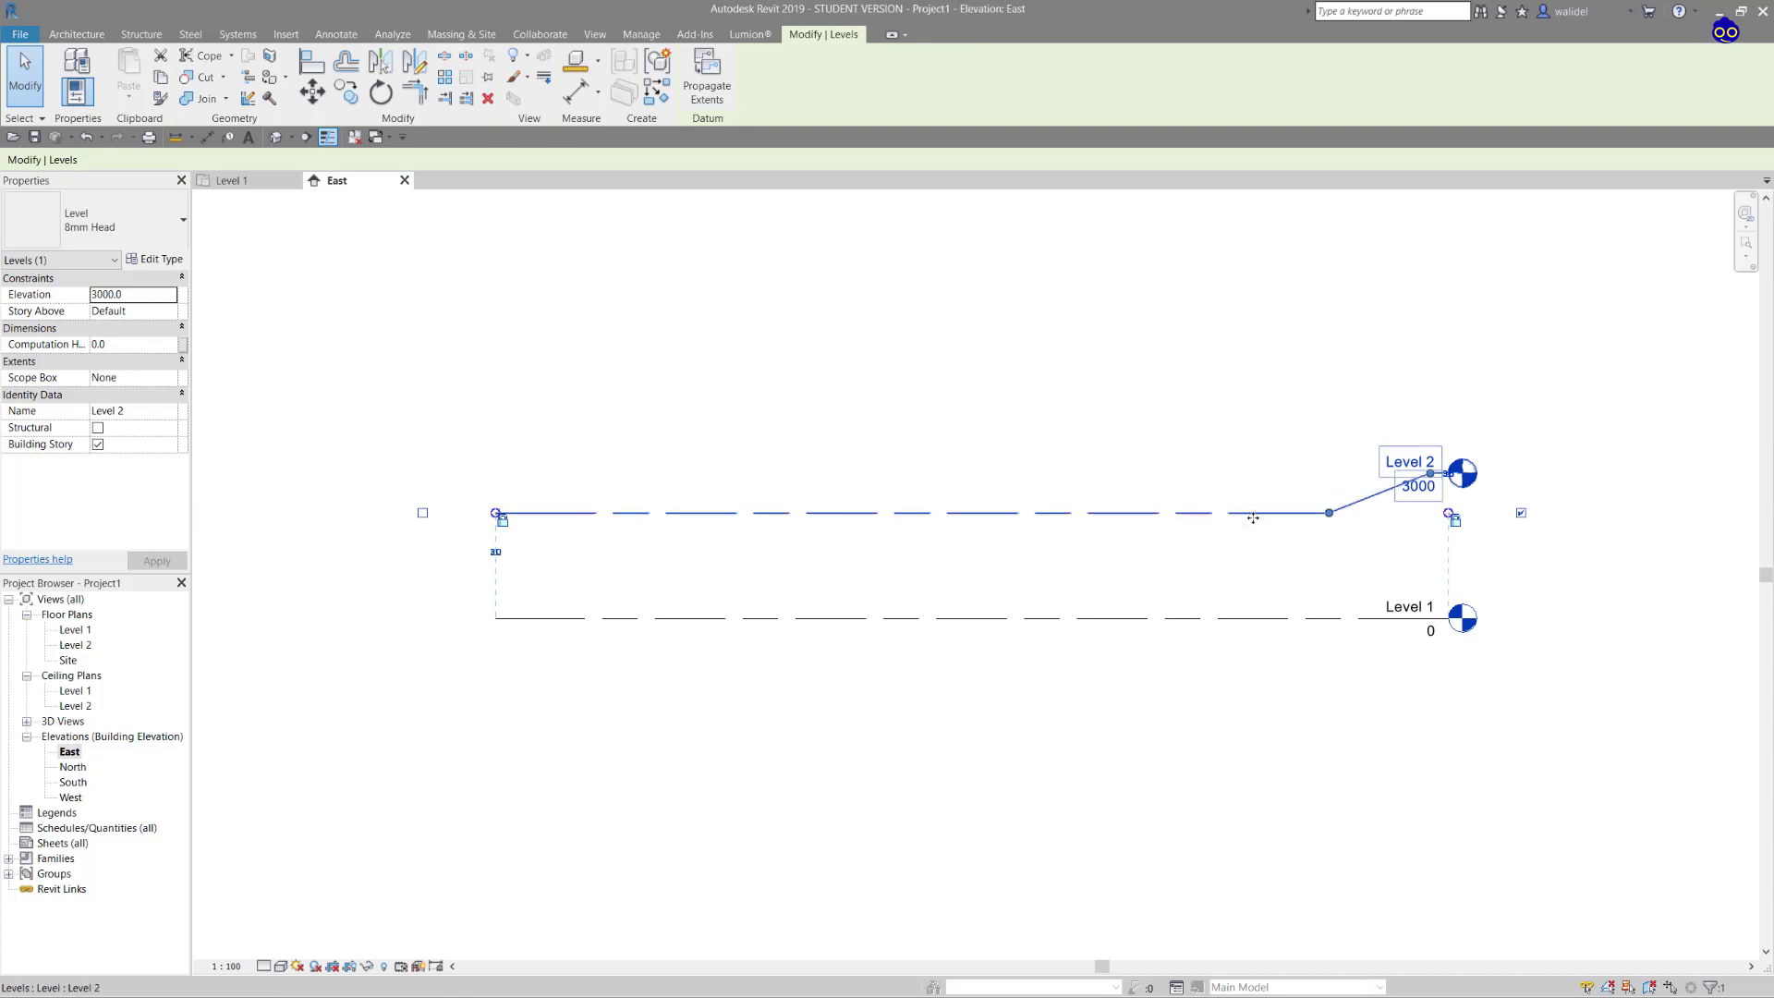
Step: Reselect Level 2 and set its temporary dimension above Level 1 to 800
left_click(1116, 552)
left_click(1093, 514)
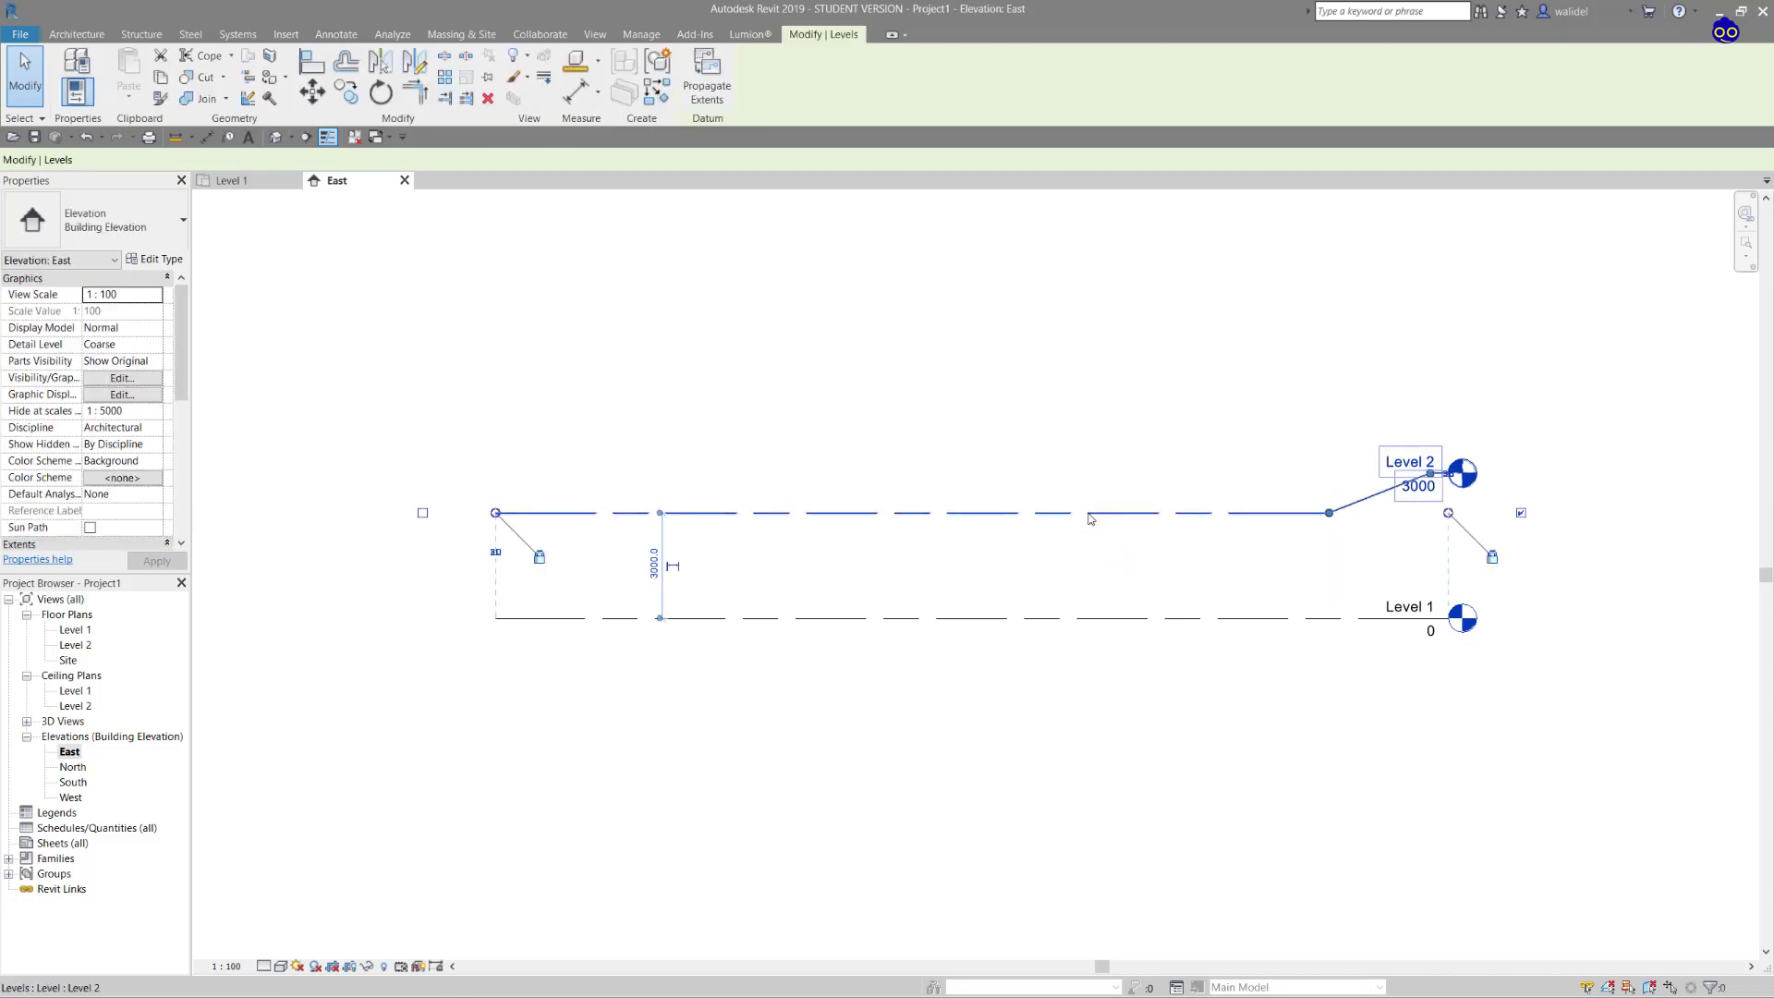
left_click(656, 564)
type("800")
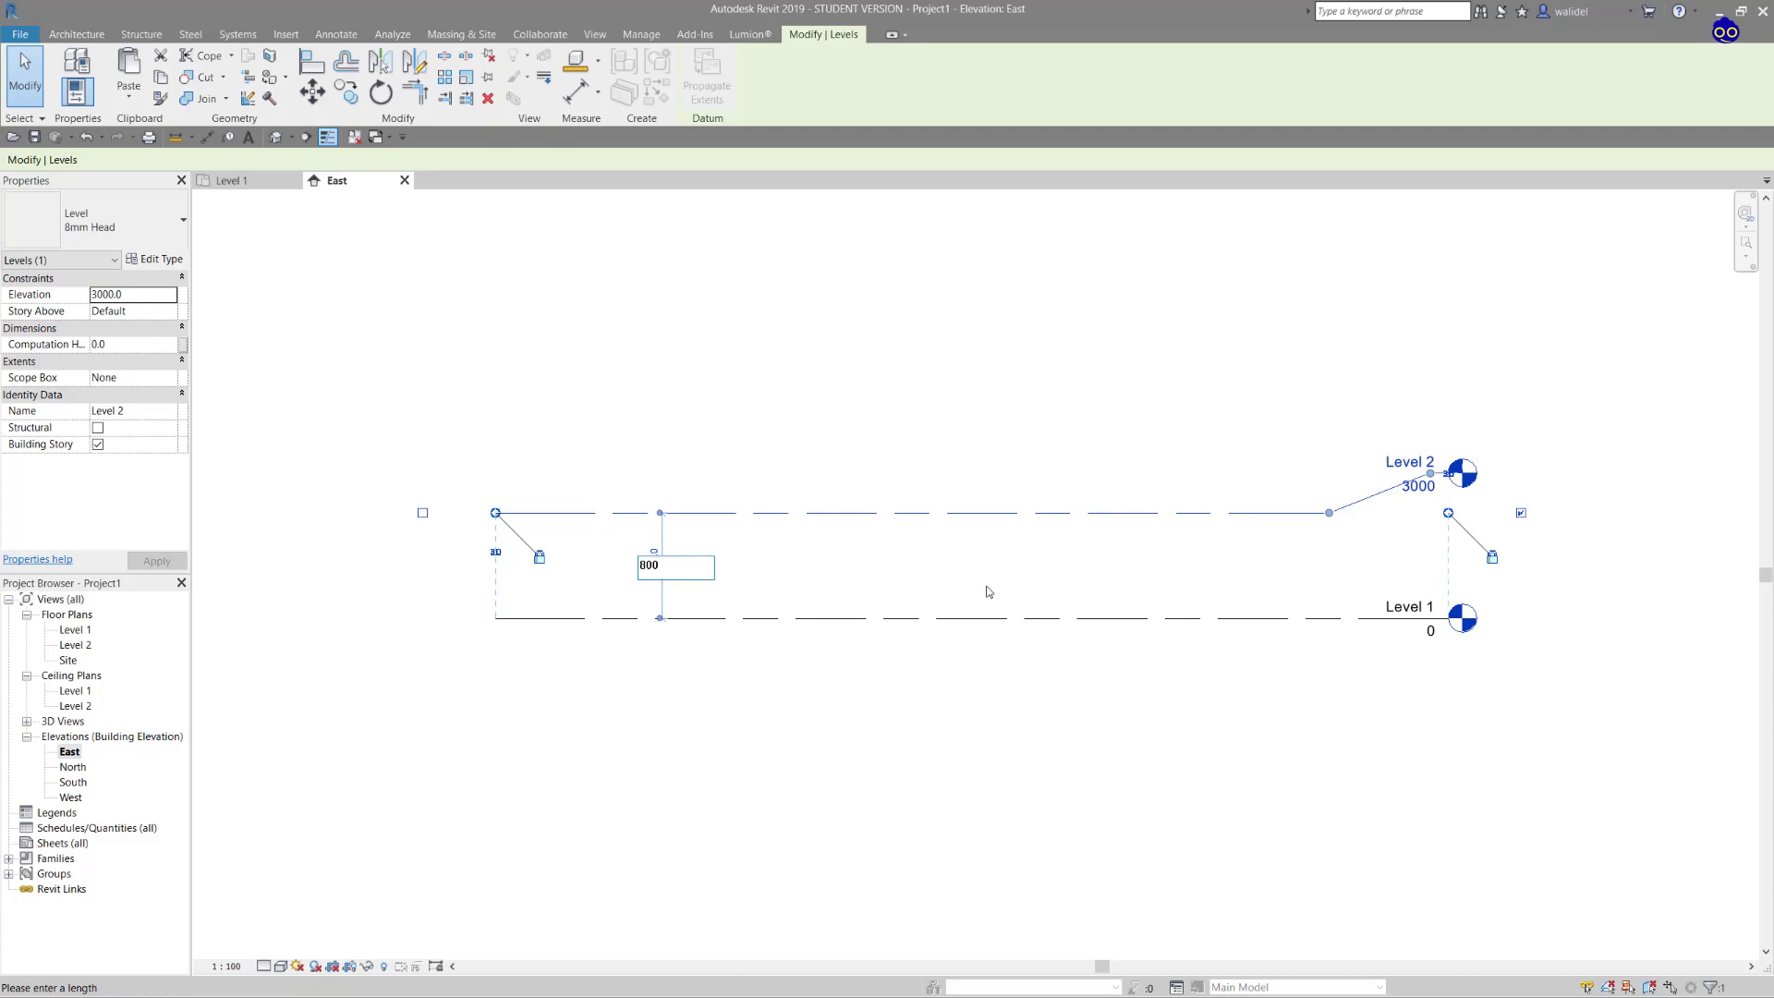
key("Return")
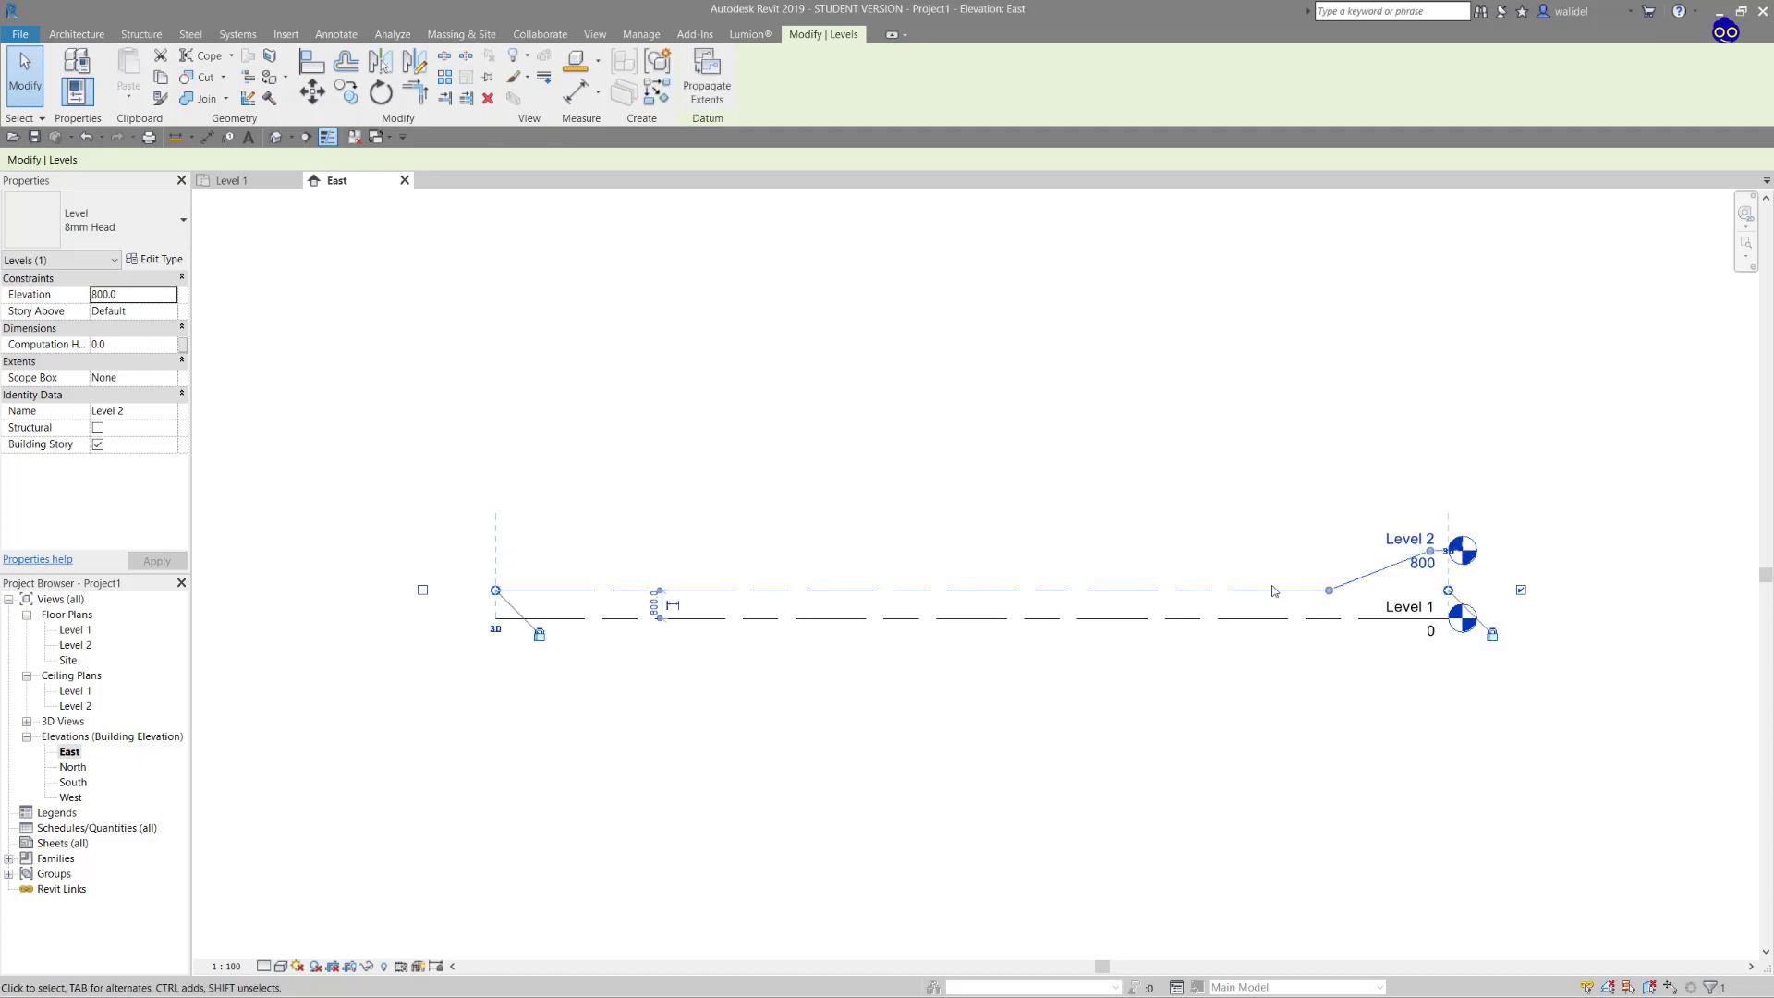
Step: Straighten Level 2's elbow by bringing its head back onto the level line, and clear the selection
scroll(1532, 623, "up", 2)
left_click_drag(1377, 515, 1371, 574)
key("Escape")
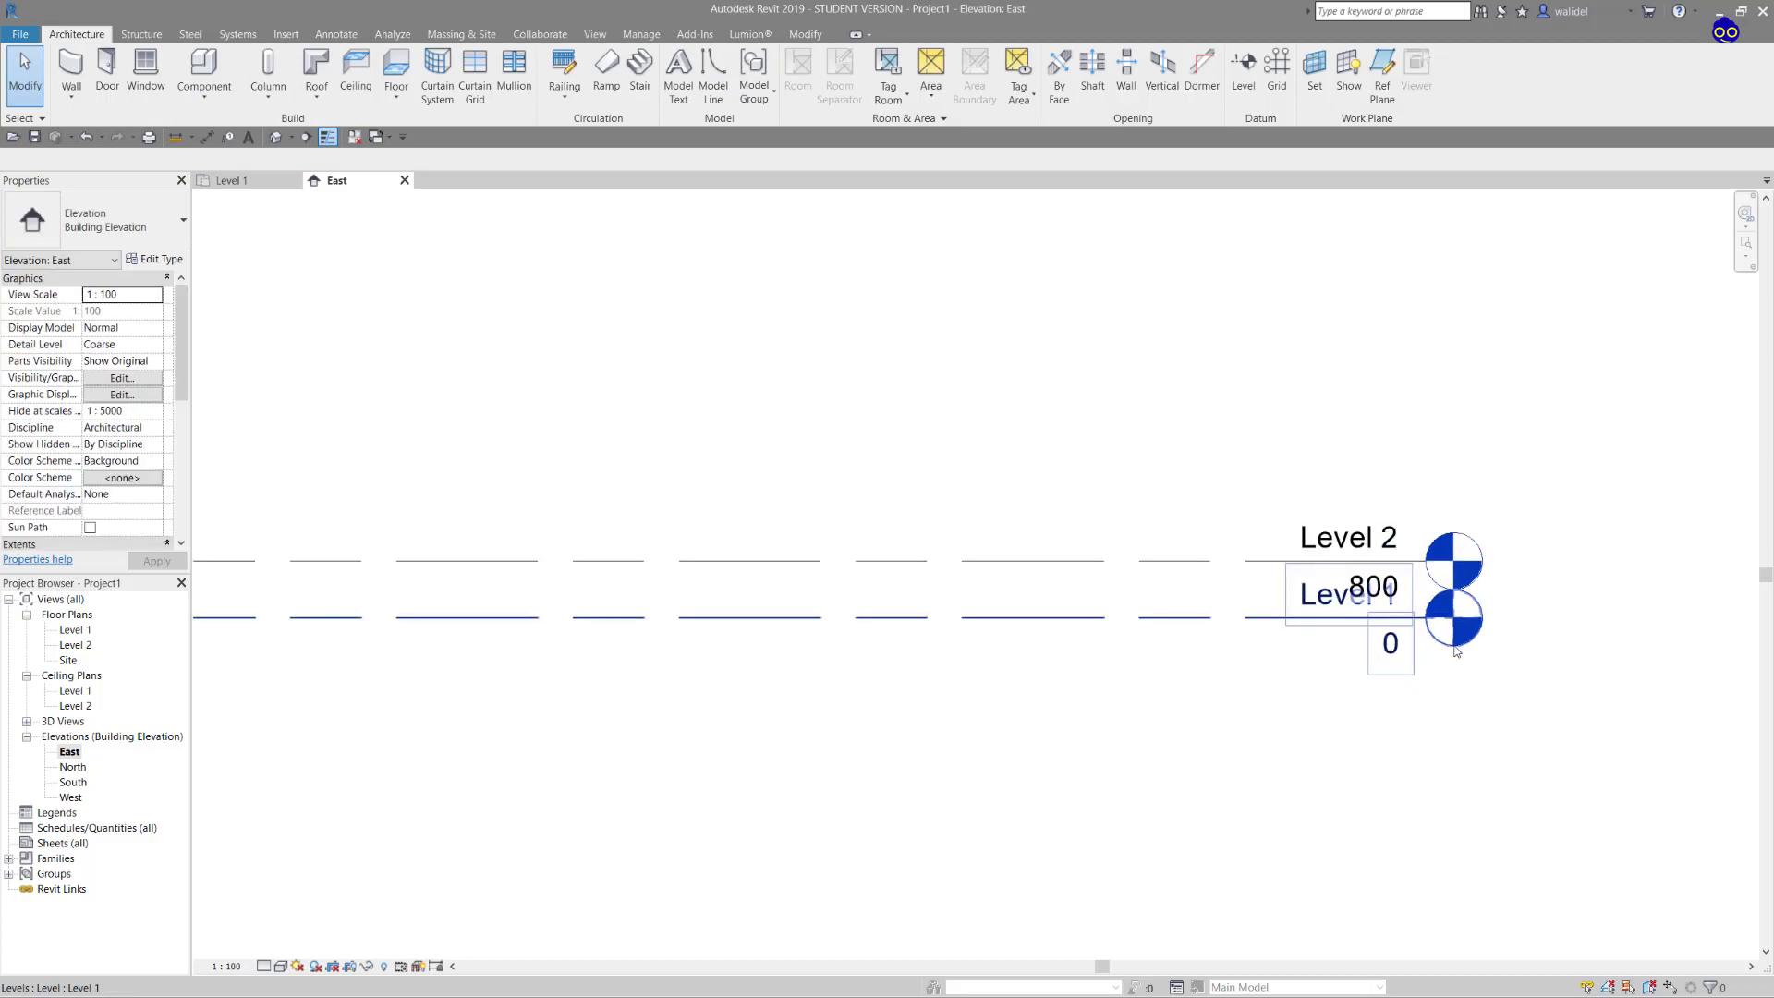
Step: Add an elbow to Level 2 again, raise its head clear of the Level 1 label, and clear the selection
scroll(1346, 604, "up", 2)
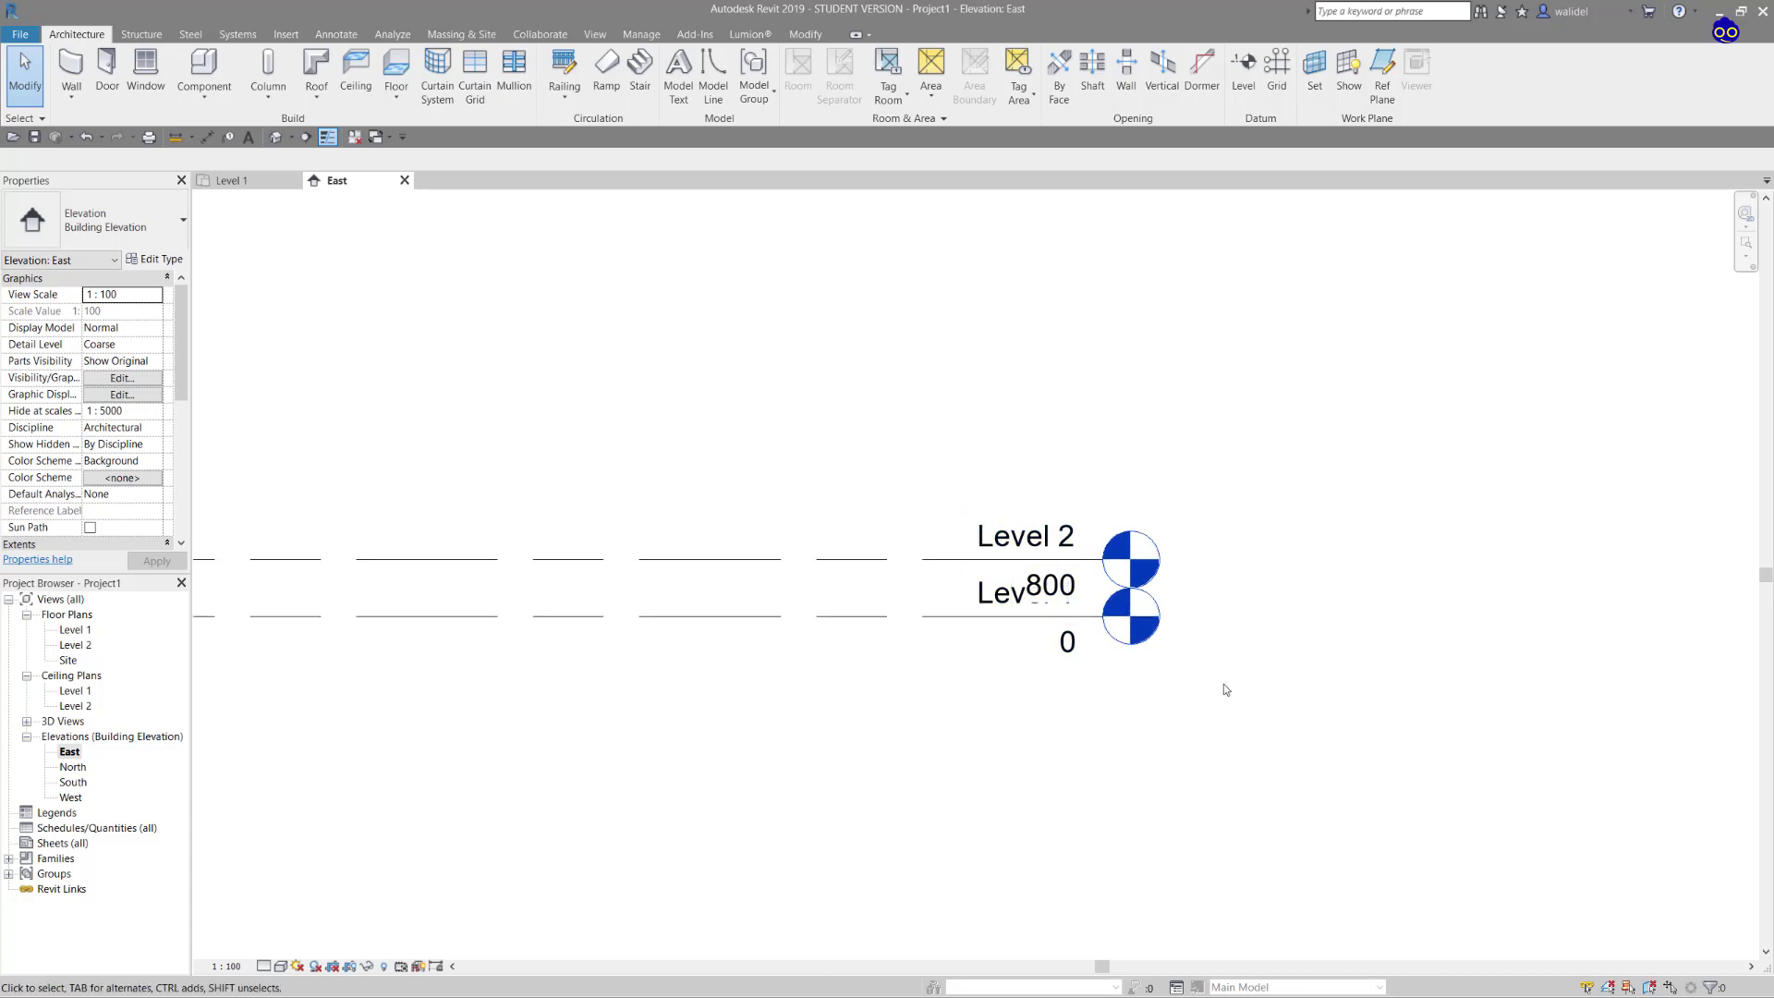
left_click(923, 560)
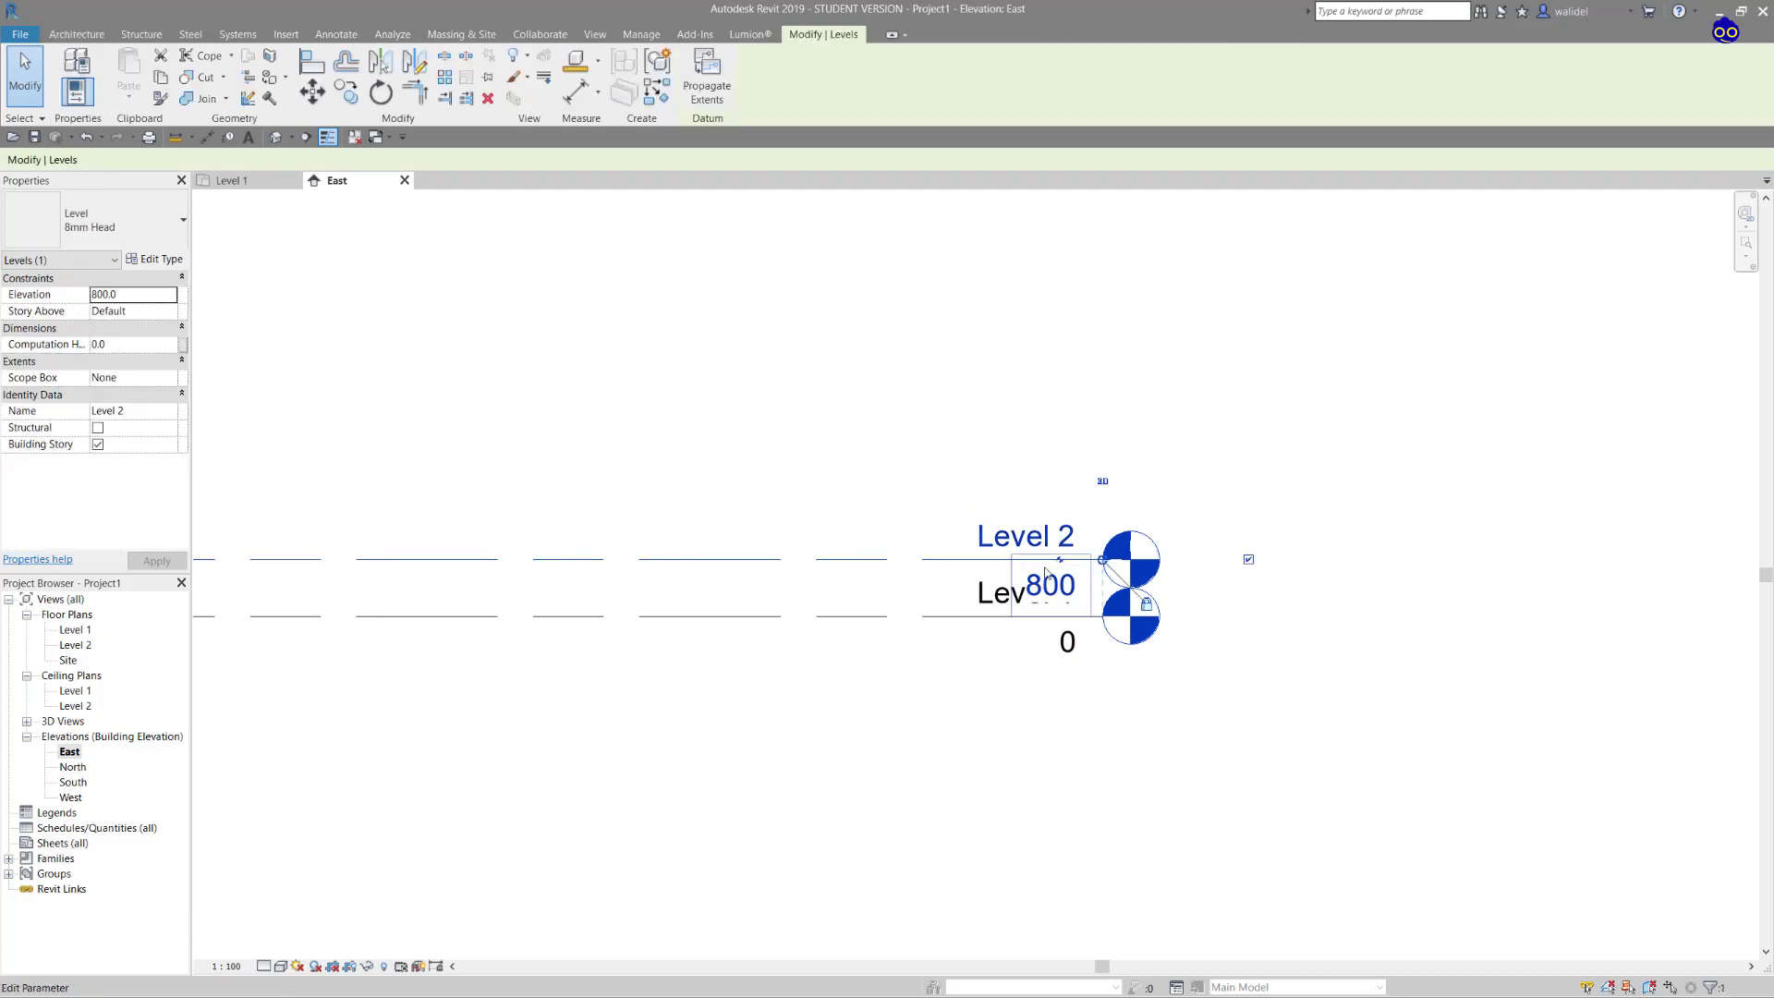
left_click_drag(1059, 562, 1041, 433)
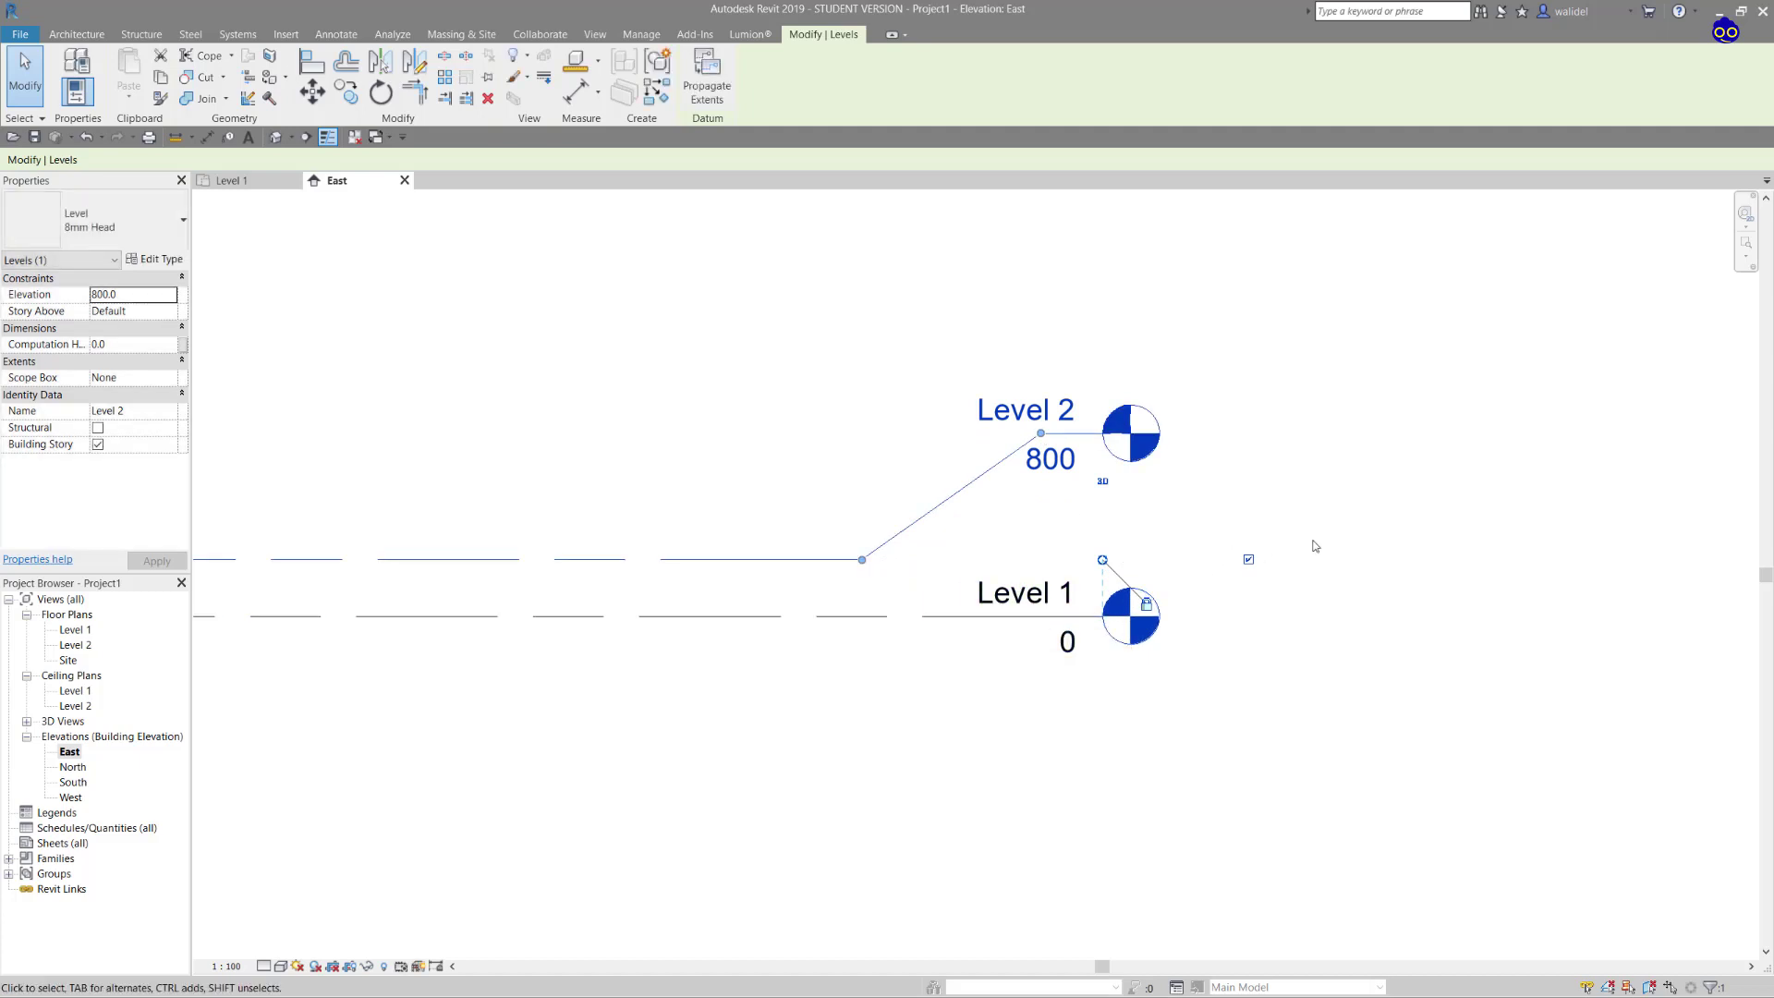
scroll(1303, 547, "down", 3)
left_click(577, 517)
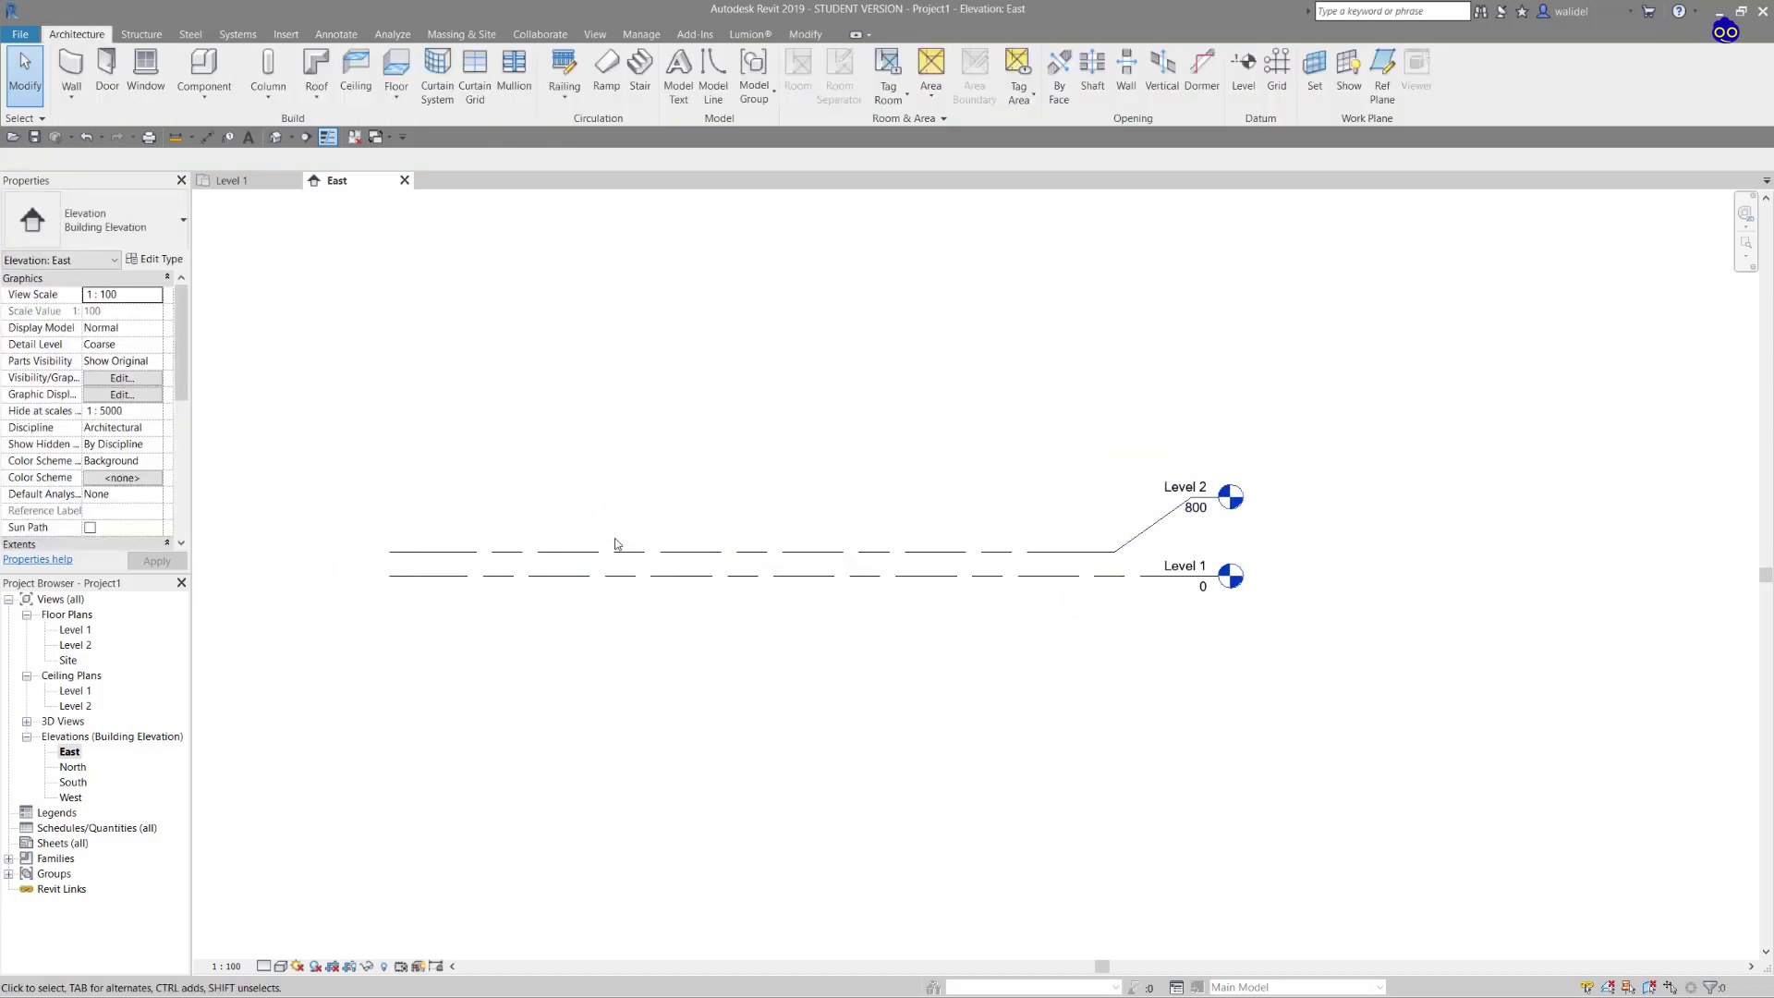
Step: Select Level 2 and set its temporary dimension above Level 1 to 3000
left_click(619, 552)
left_click(545, 567)
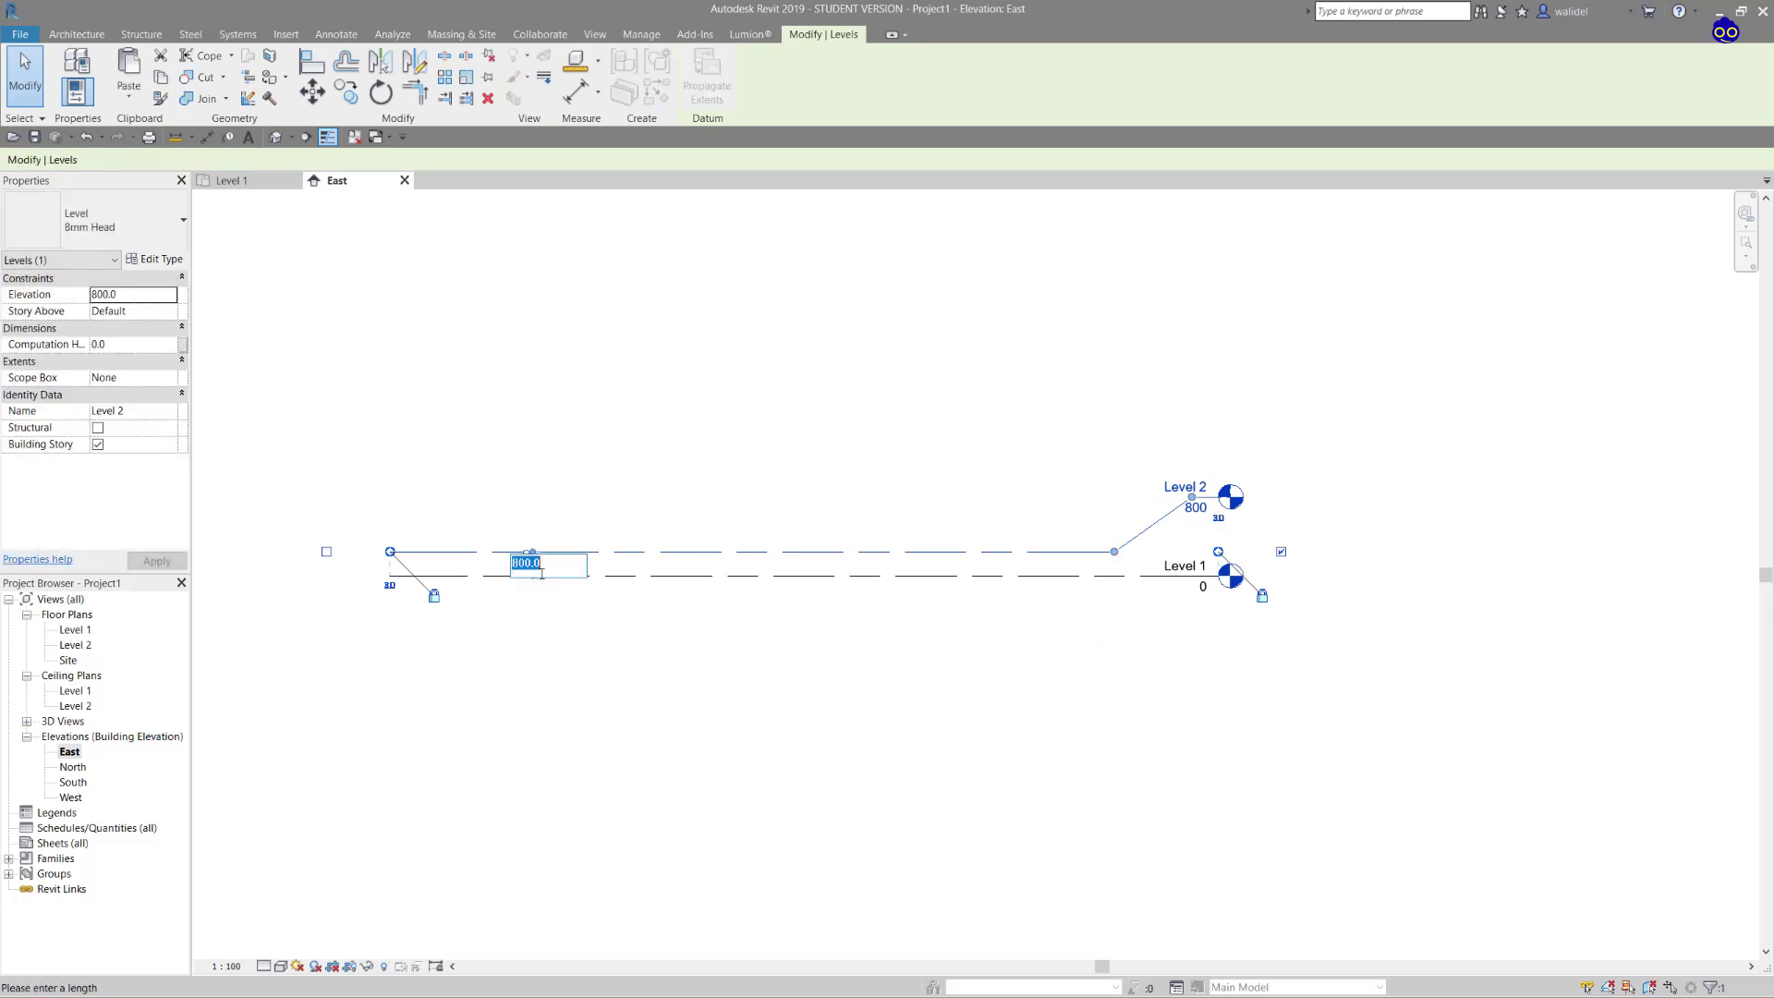
key("Return")
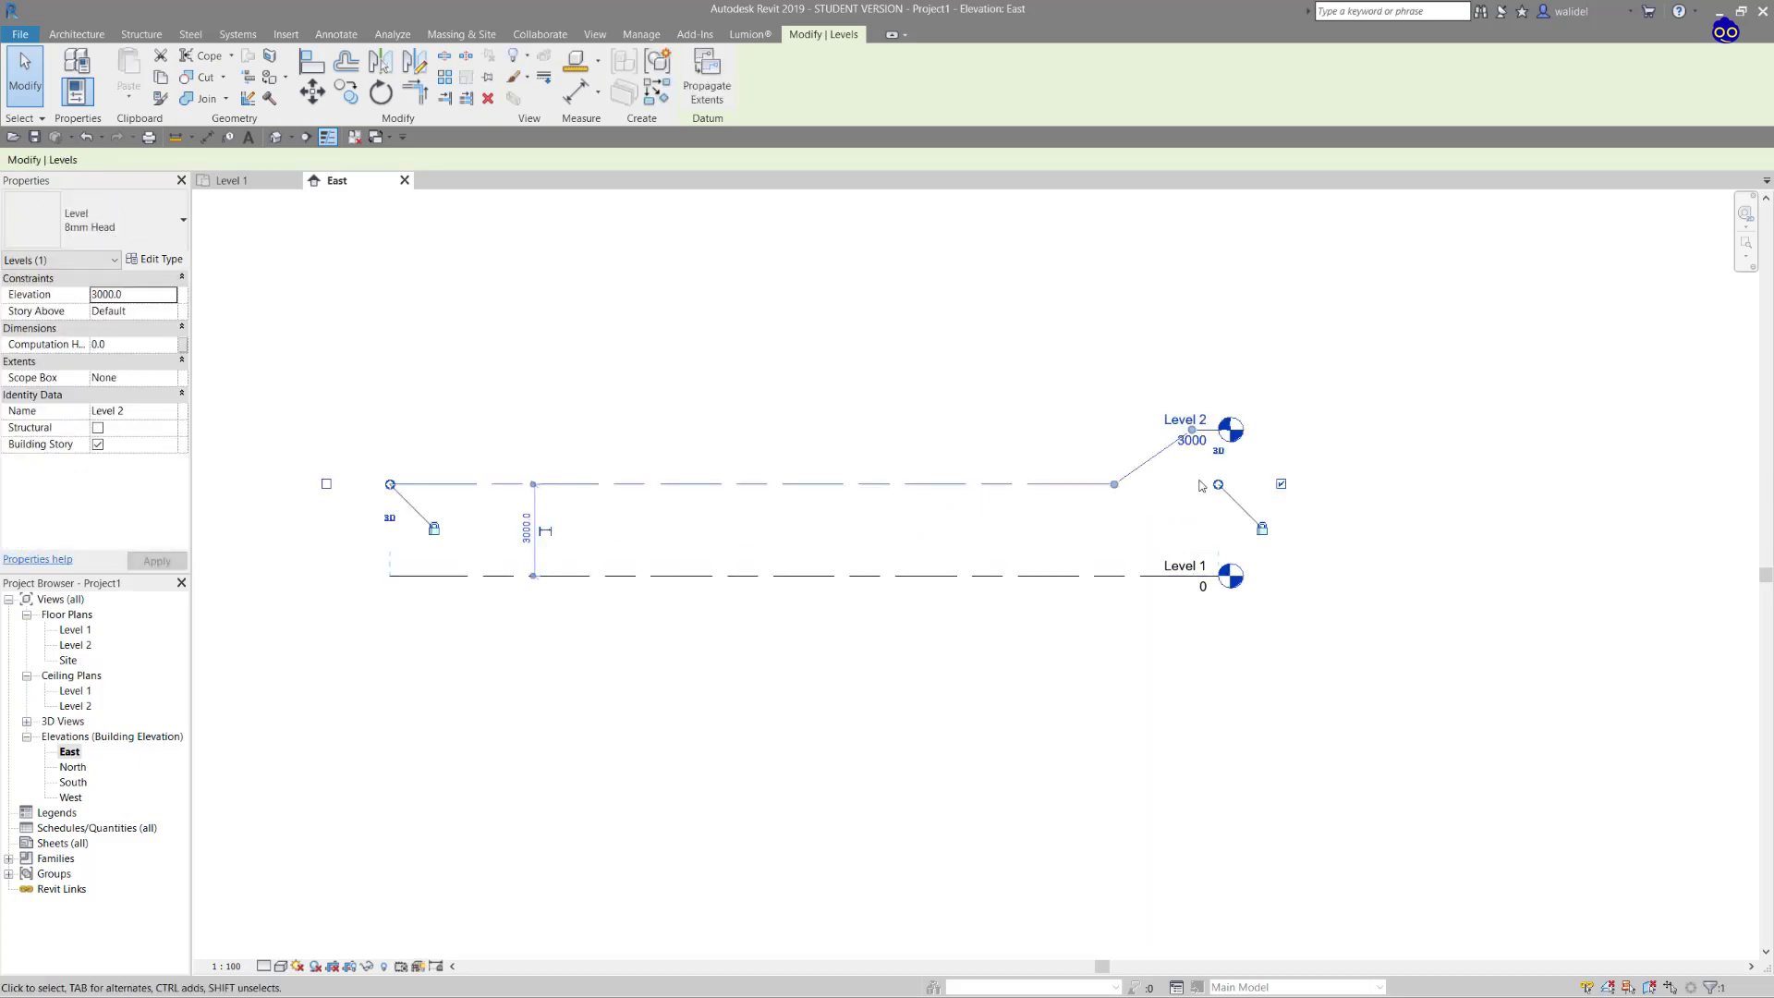
Step: Bring Level 2's raised head back in line with its level line to remove the elbow, and clear the selection
left_click_drag(1192, 431, 1180, 486)
left_click(1125, 475)
middle_click_drag(742, 581, 907, 598)
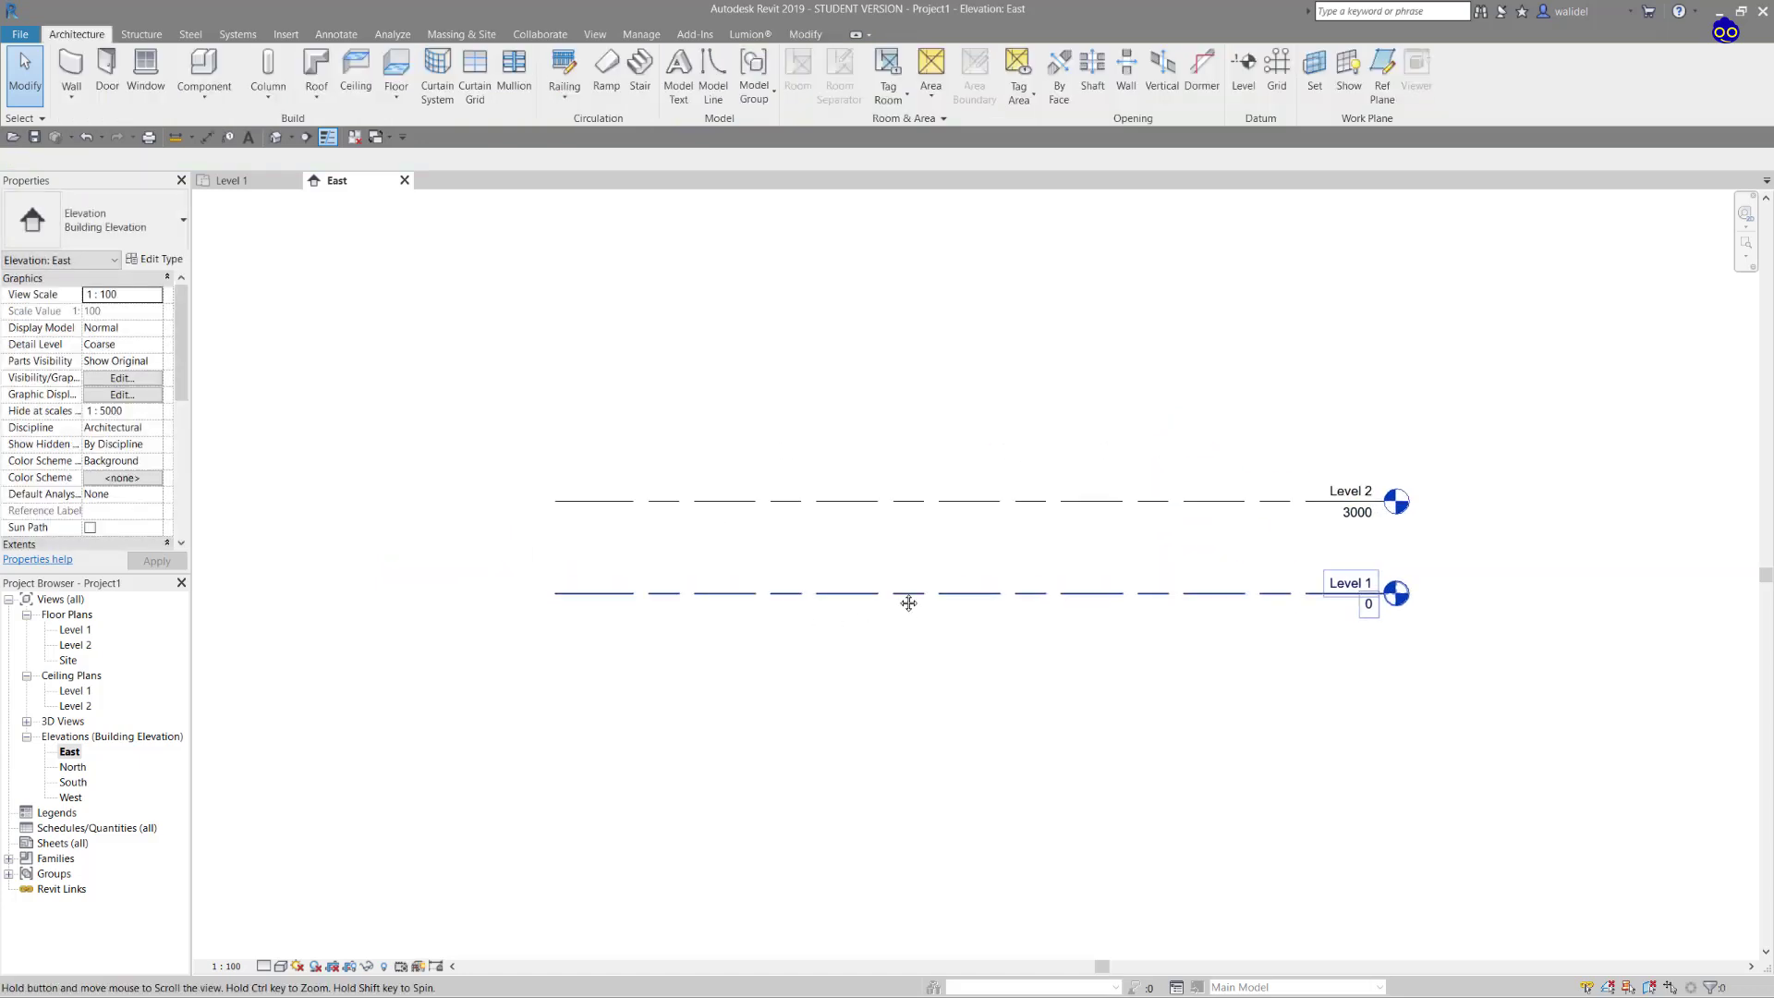